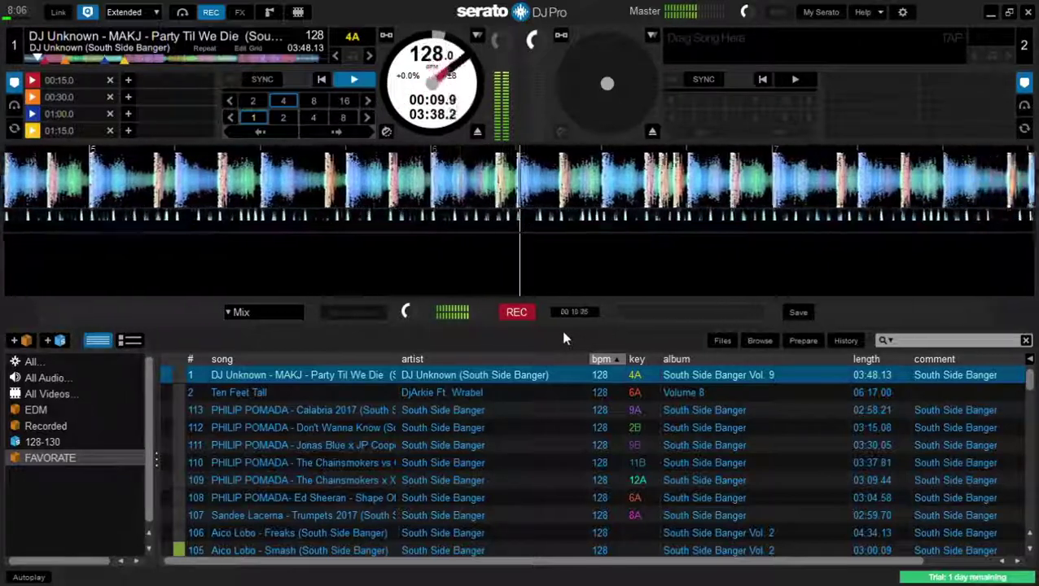
Load Ten Feet Tall onto deck 2, audition its 00:45.0 cue point and delete that cue.
{"action": "key", "text": "Down"}
{"action": "key", "text": "shift+Right"}
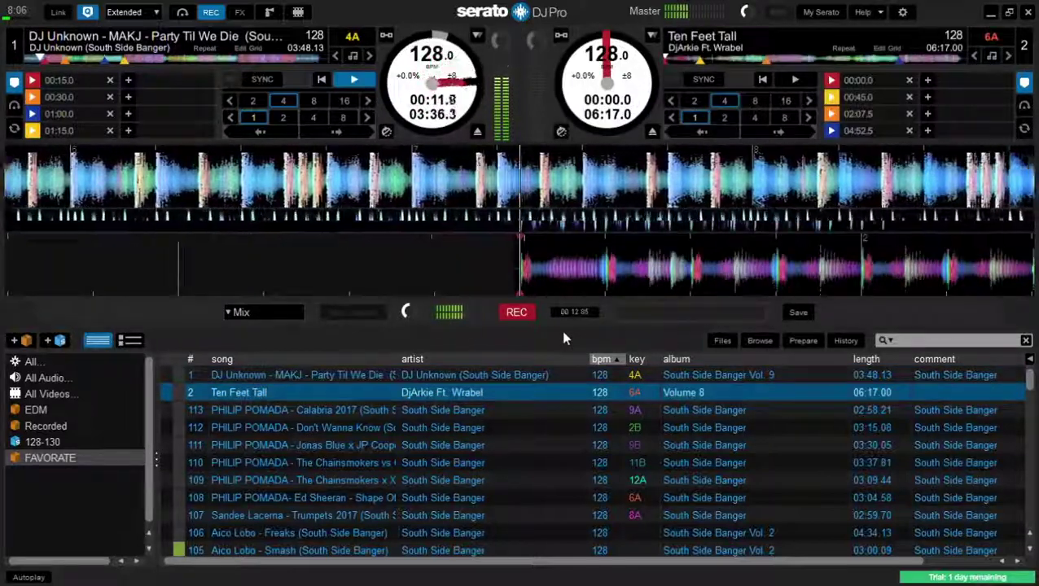
{"action": "key", "text": "7"}
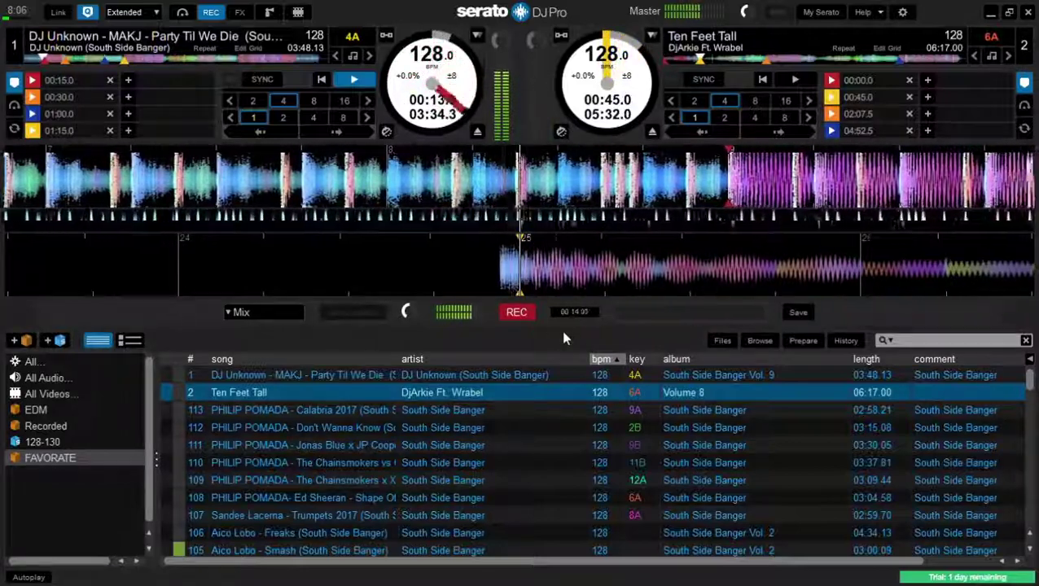
{"action": "key", "text": "a"}
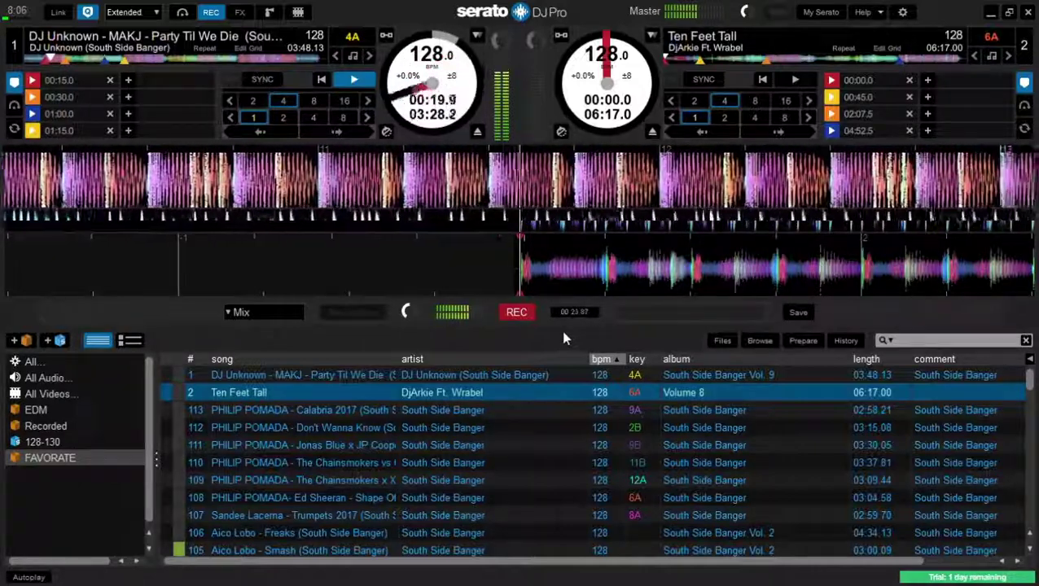
{"action": "key", "text": "ctrl+shift+7"}
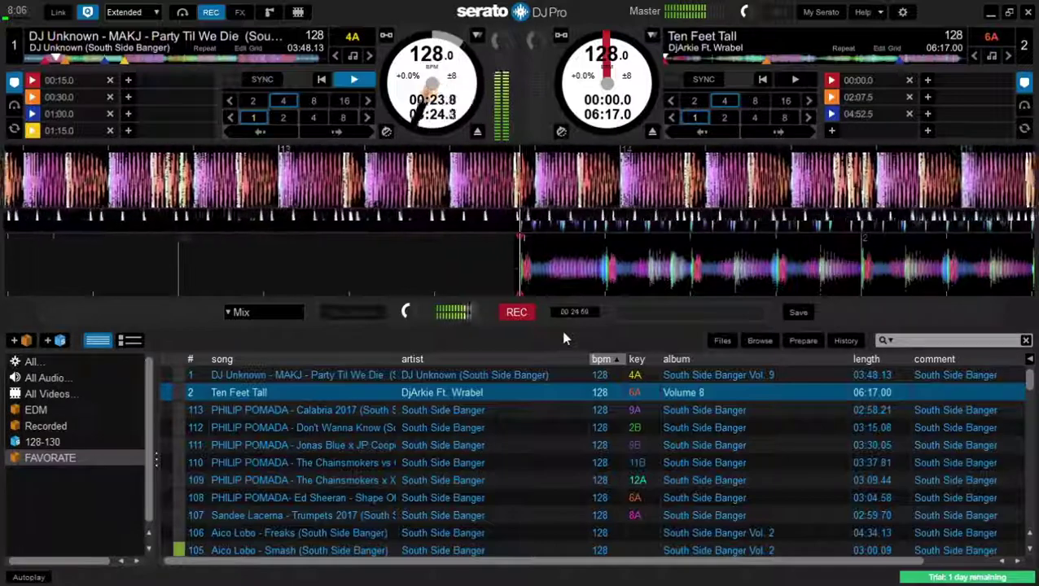
Load Party Til We Die onto deck 2 and delete its 00:30.0 cue point.
{"action": "key", "text": "Up"}
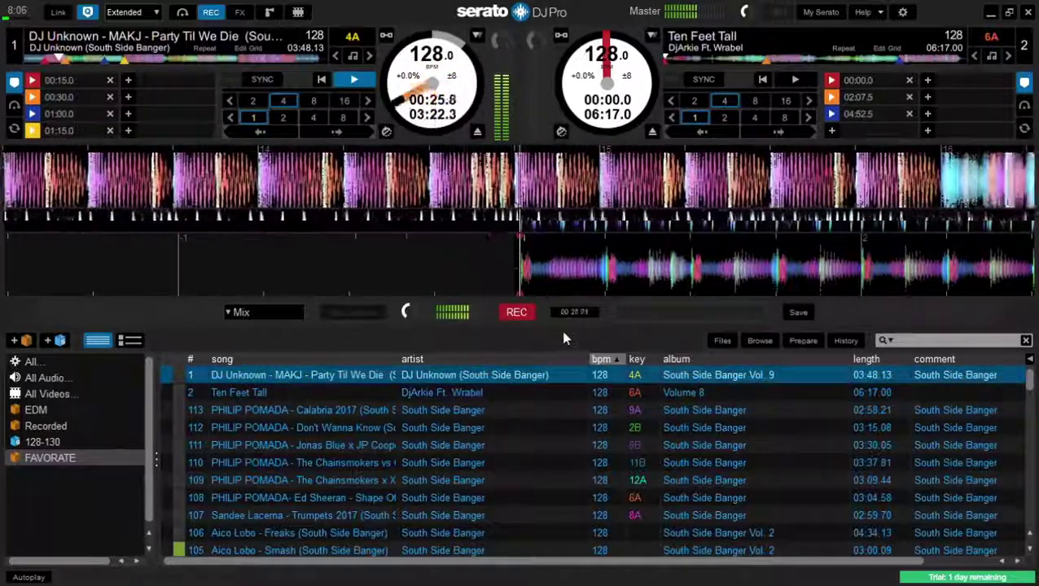
{"action": "key", "text": "shift+Right"}
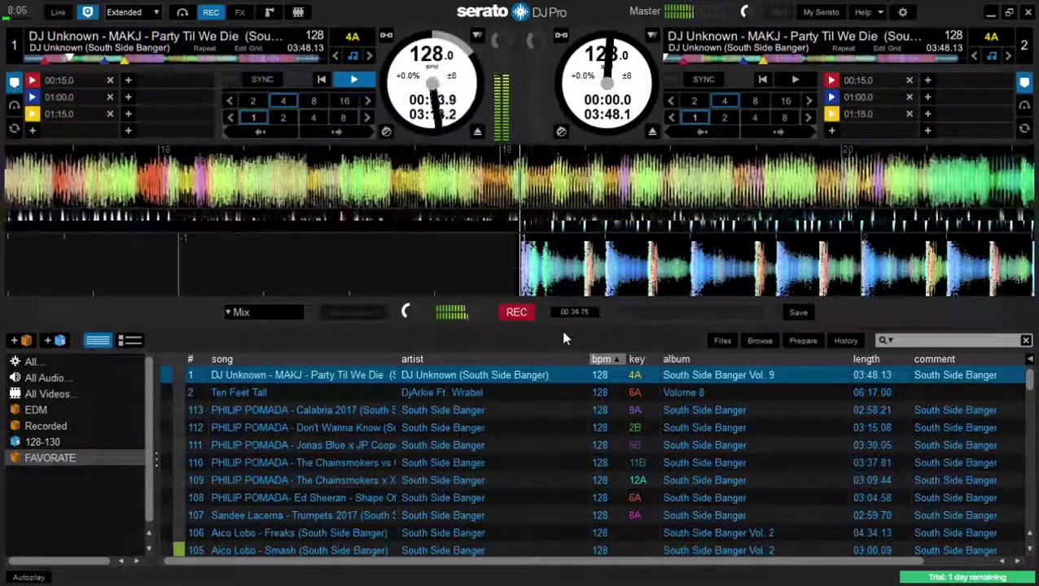
Play and seek through Party Til We Die on deck 2 and set a new cue point at 02:40.8.
{"action": "key", "text": "k"}
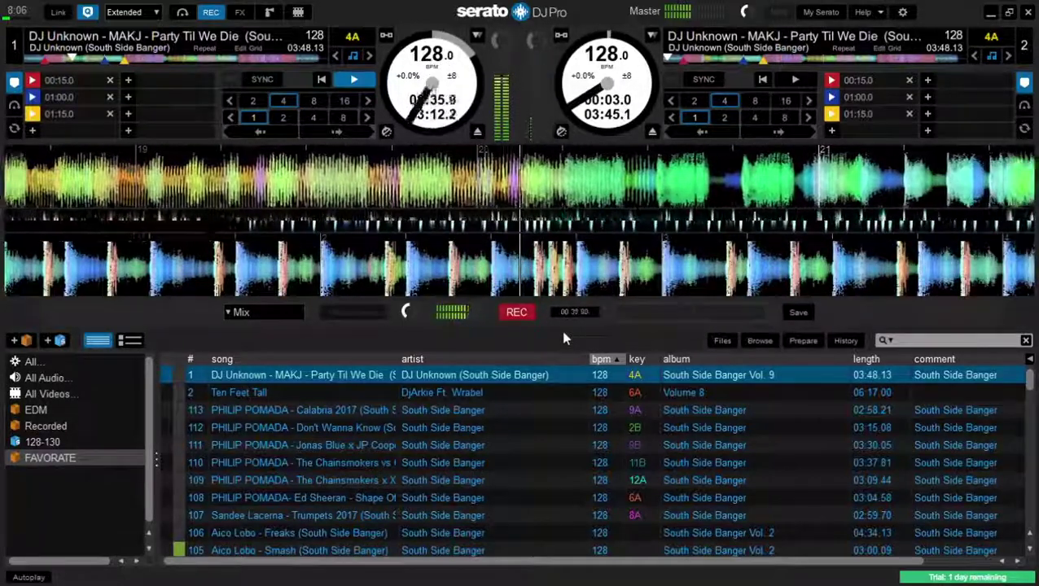
{"action": "key", "text": "8"}
{"action": "key", "text": "d"}
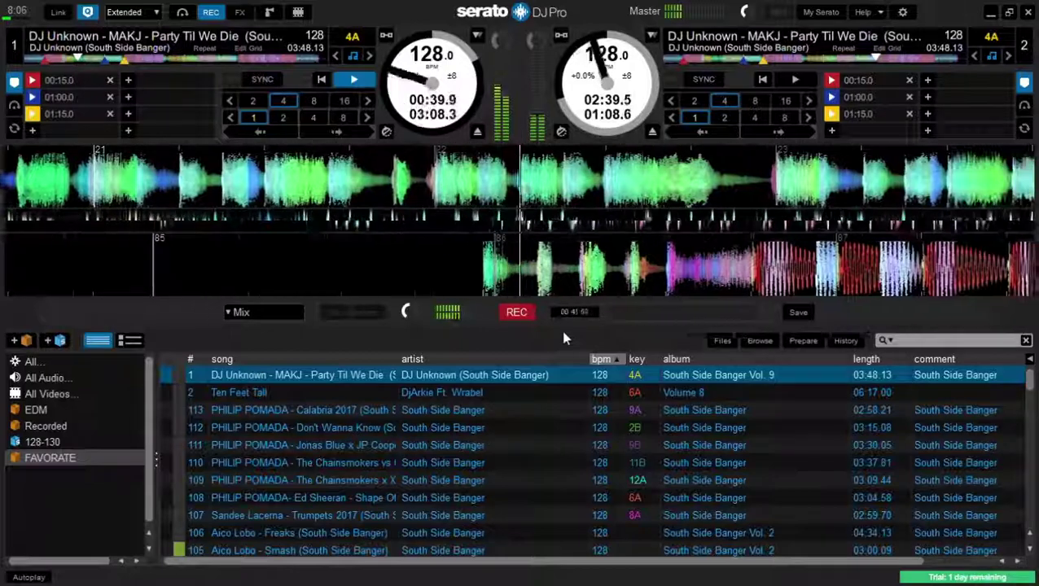
{"action": "key", "text": "s"}
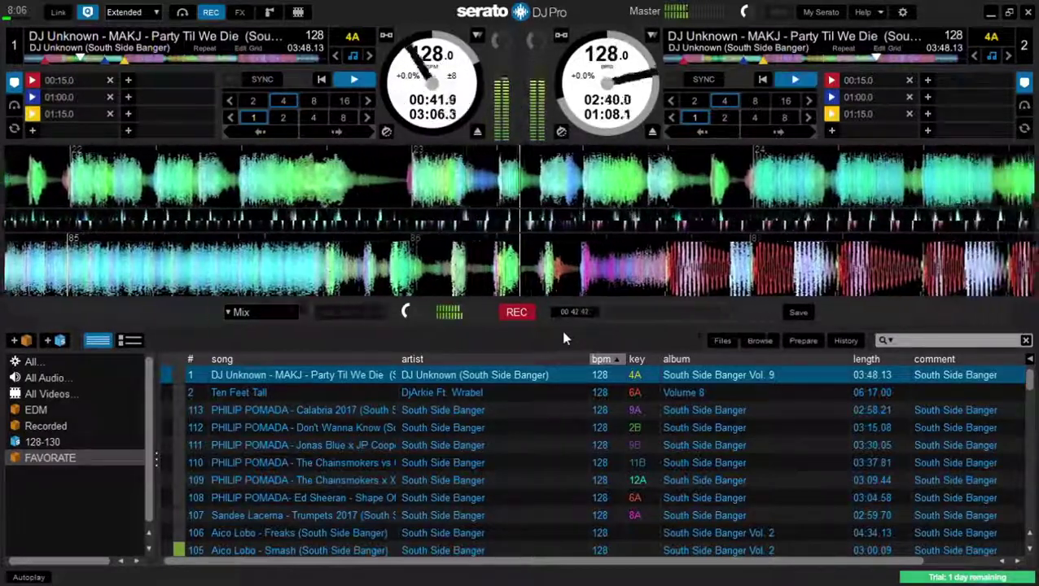
{"action": "key", "text": "a"}
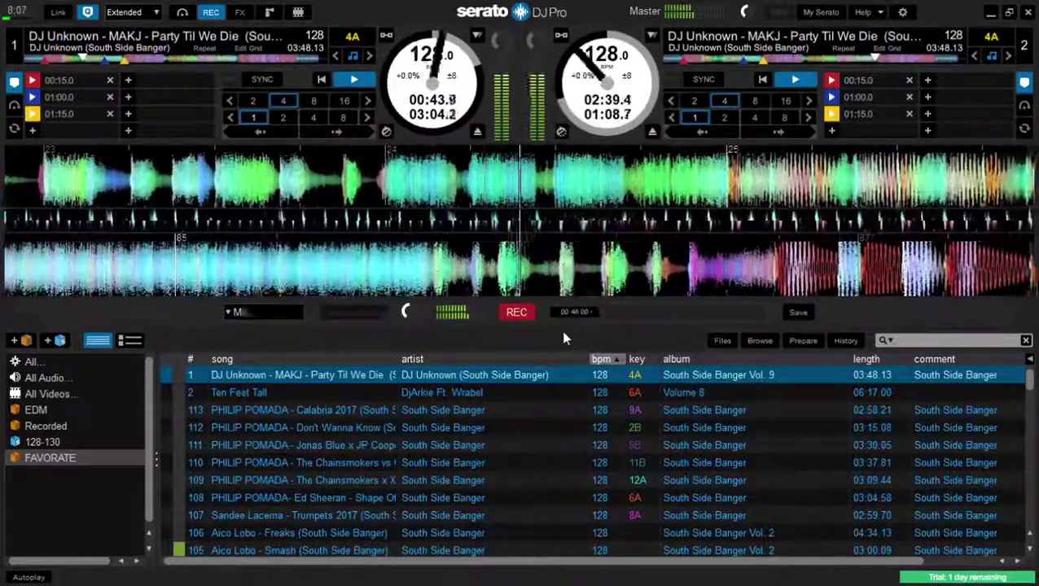
{"action": "key", "text": "s"}
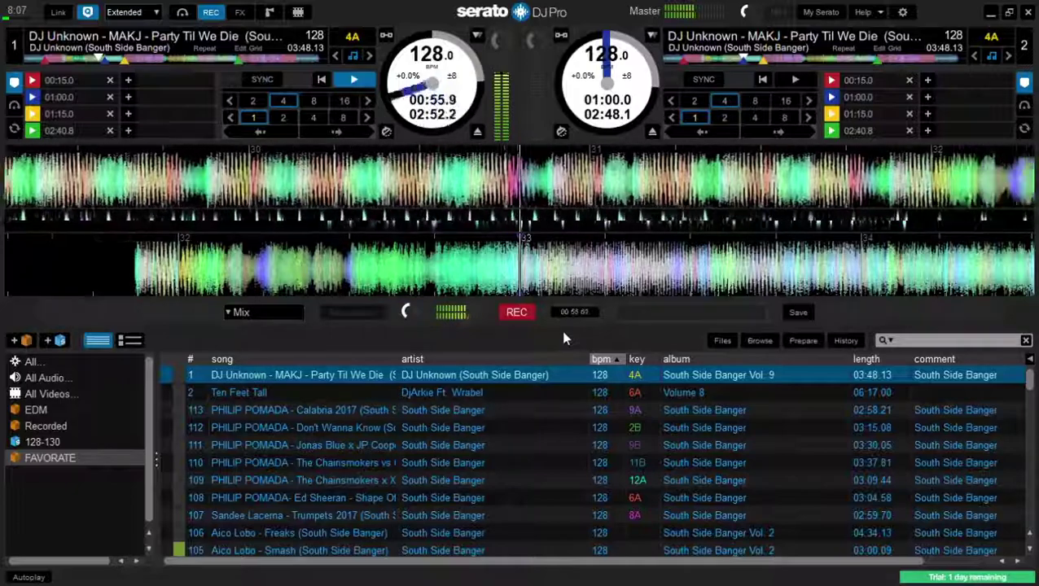
Audition the 01:00.0 cue point of Party Til We Die on deck 2 and delete it.
{"action": "key", "text": "6"}
{"action": "key", "text": "7"}
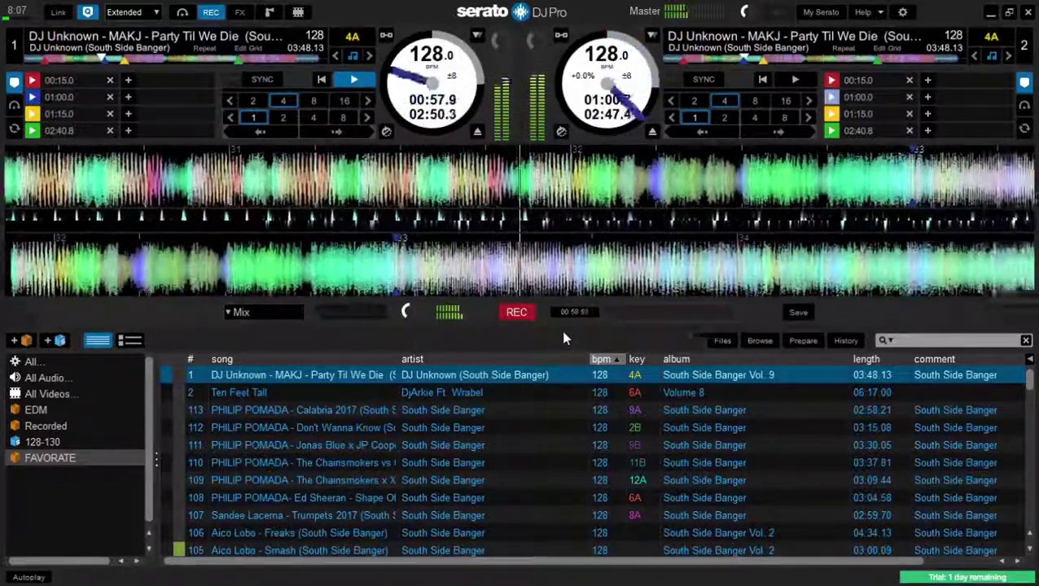
{"action": "key", "text": "7"}
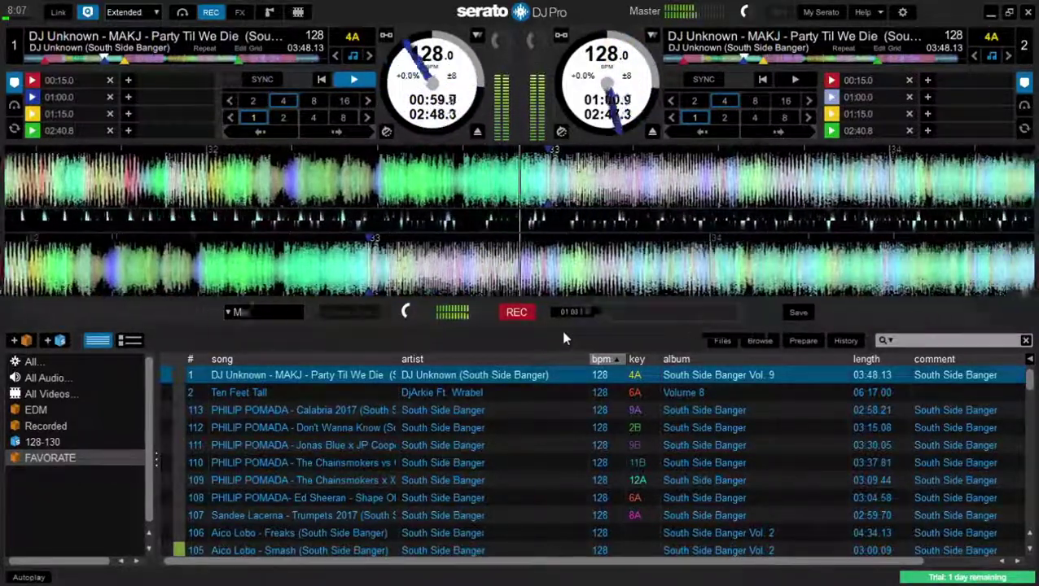
{"action": "key", "text": "7"}
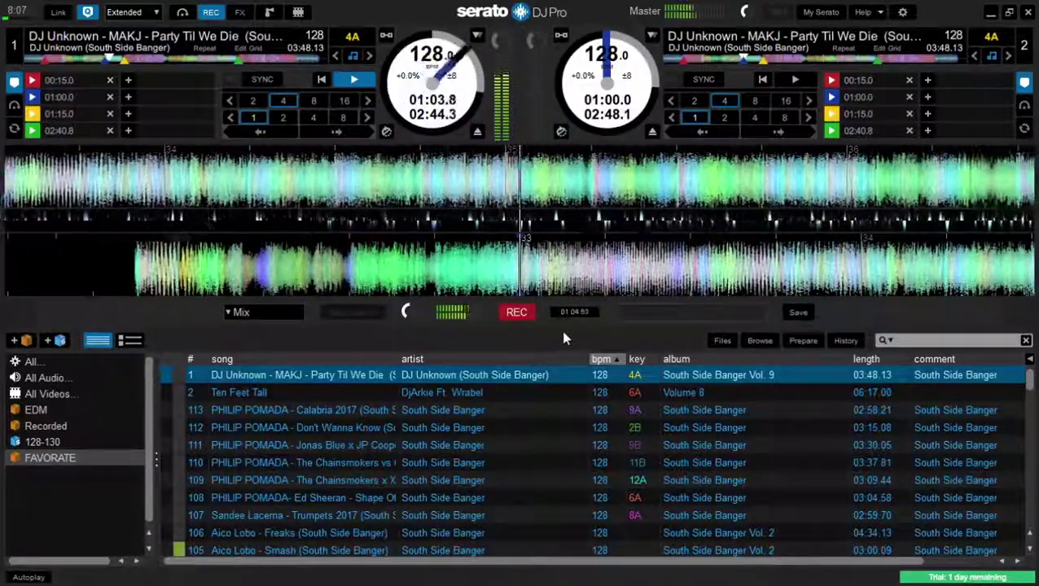
{"action": "key", "text": "7"}
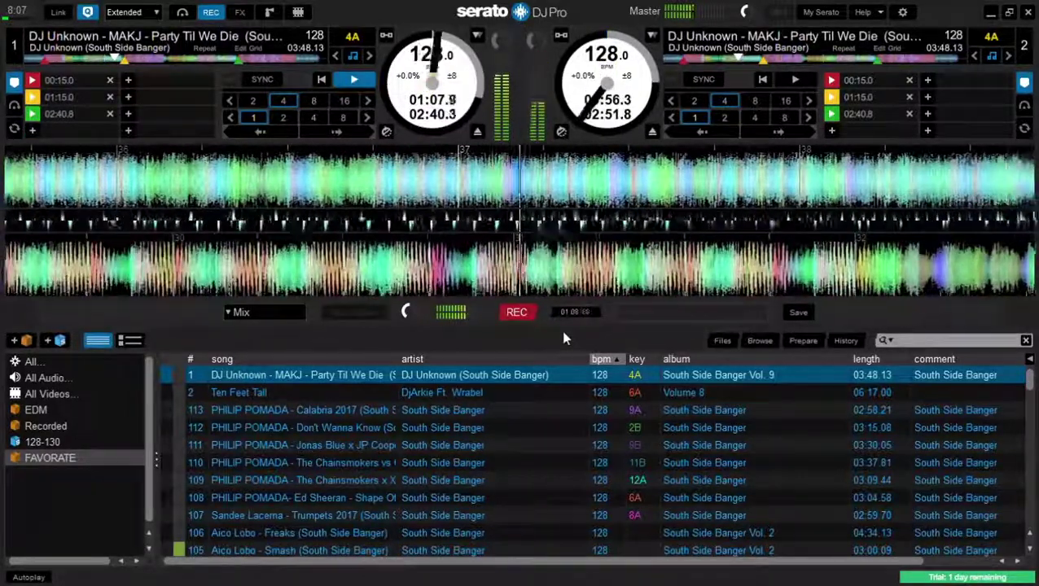
Seek deck 2 back to the passage around 30 seconds and set a new cue point at 00:30.0.
{"action": "key", "text": "6"}
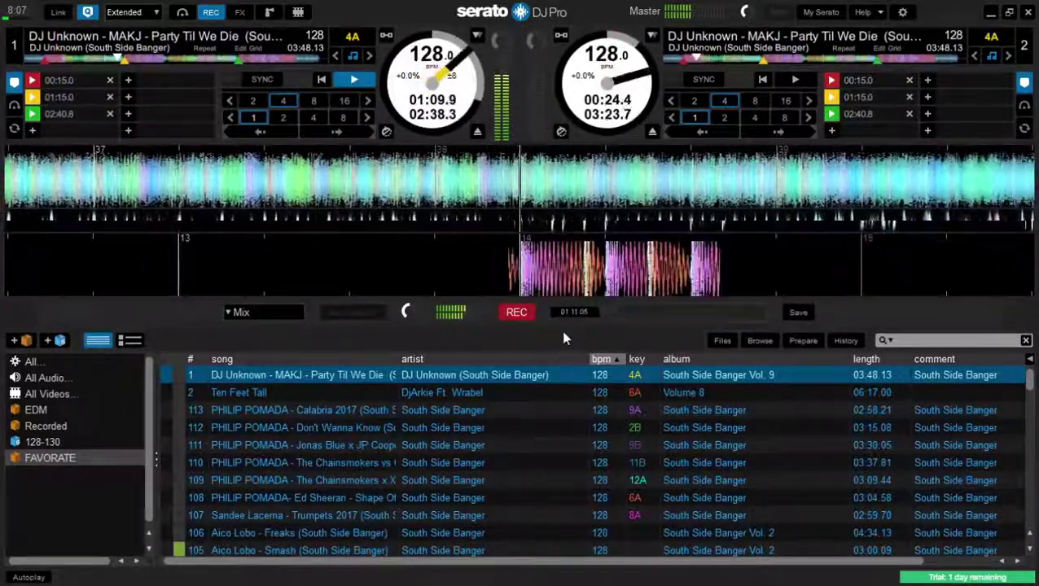
{"action": "key", "text": "s"}
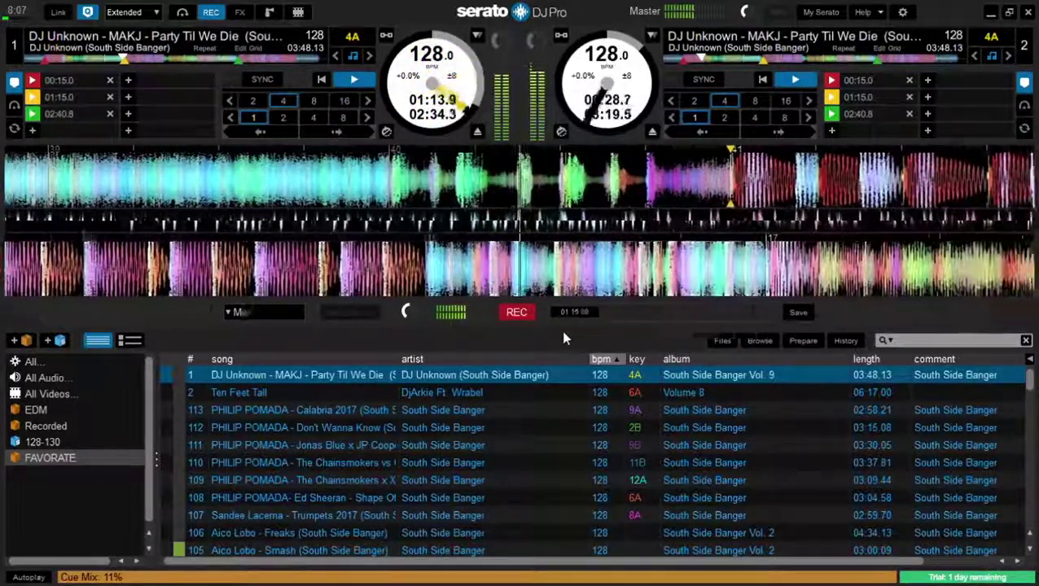
{"action": "key", "text": "7"}
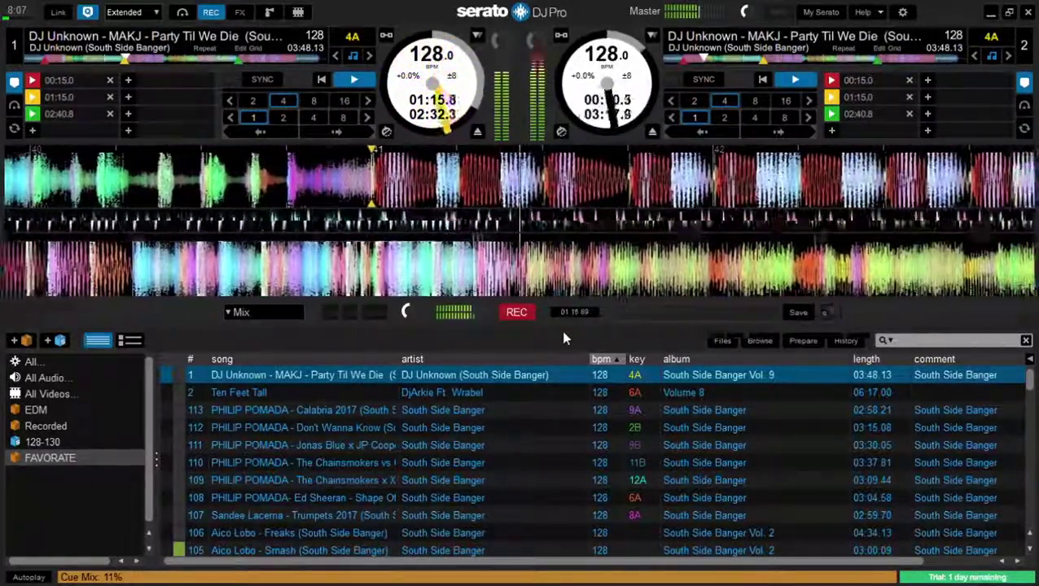
{"action": "key", "text": "s"}
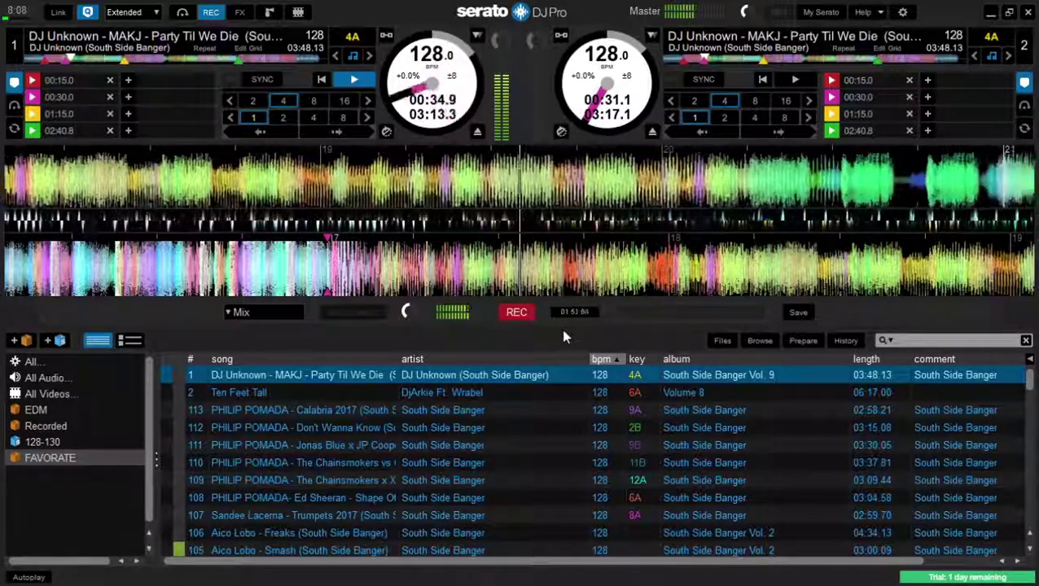
Load Ten Feet Tall onto deck 2 and set a cue point at 00:45.0.
{"action": "key", "text": "Down"}
{"action": "key", "text": "shift+Right"}
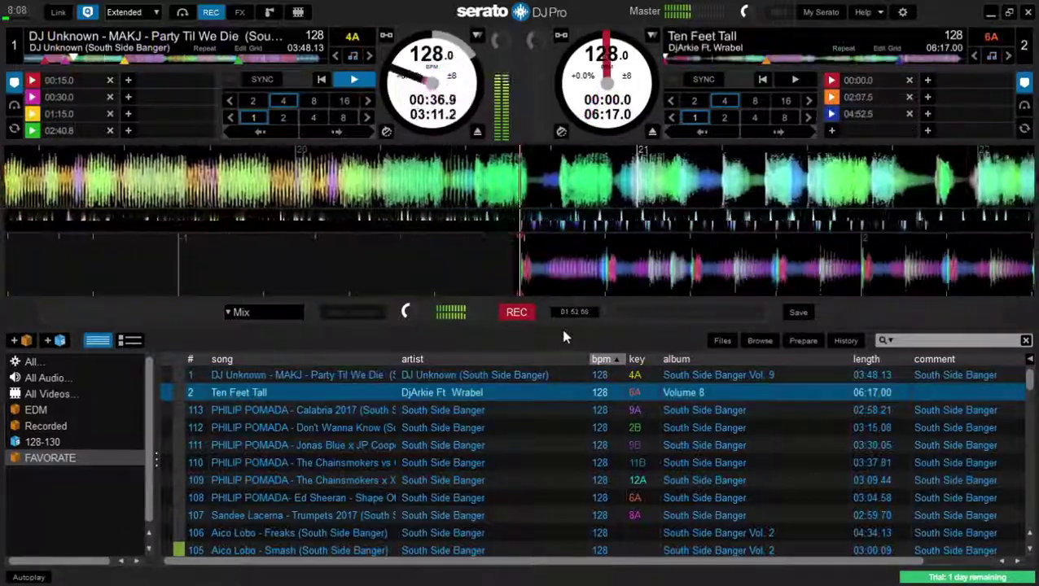
{"action": "key", "text": "7"}
{"action": "key", "text": "6"}
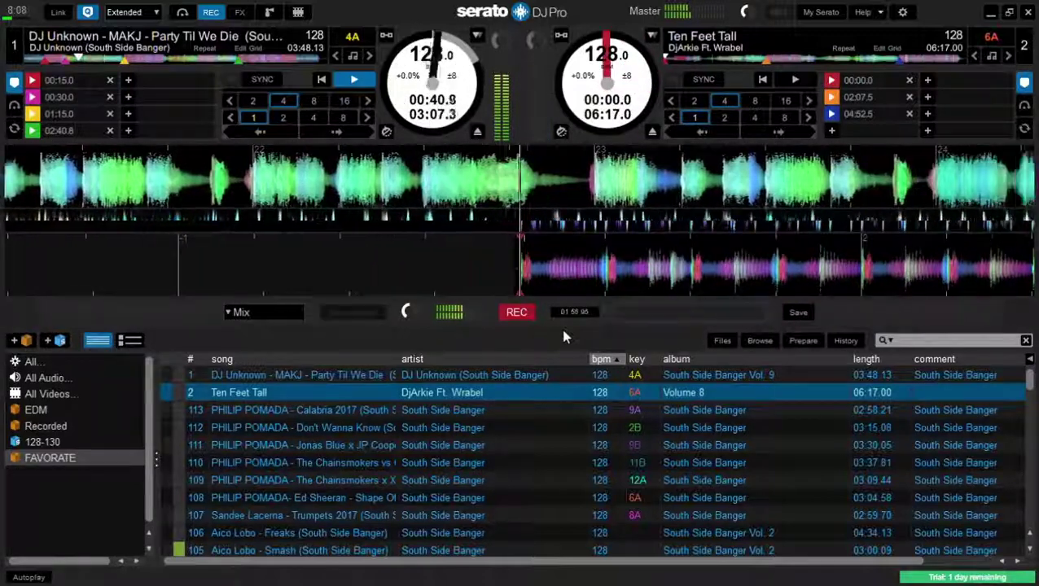
{"action": "key", "text": "o"}
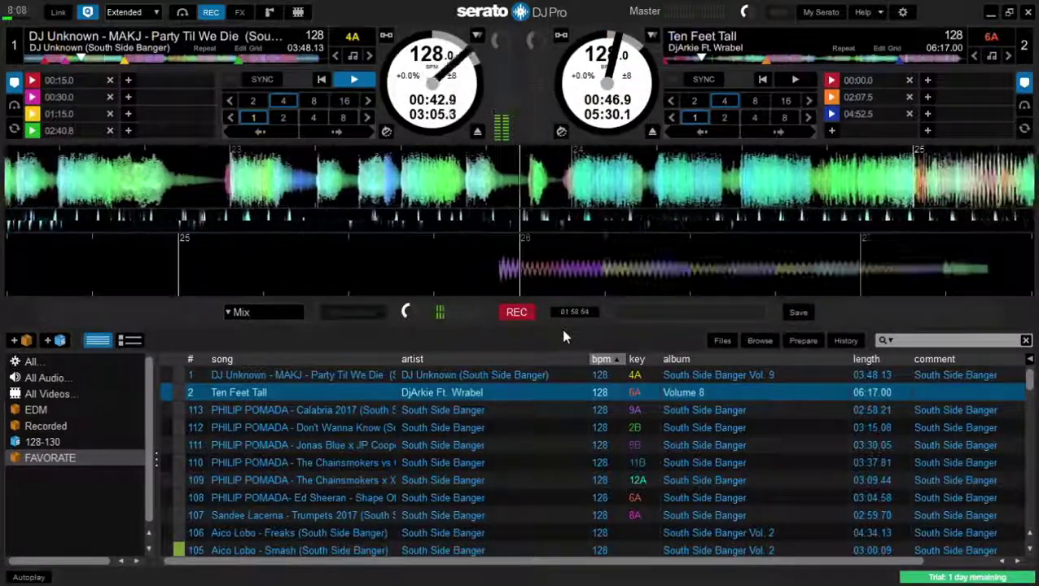
{"action": "key", "text": "k"}
{"action": "key", "text": "i"}
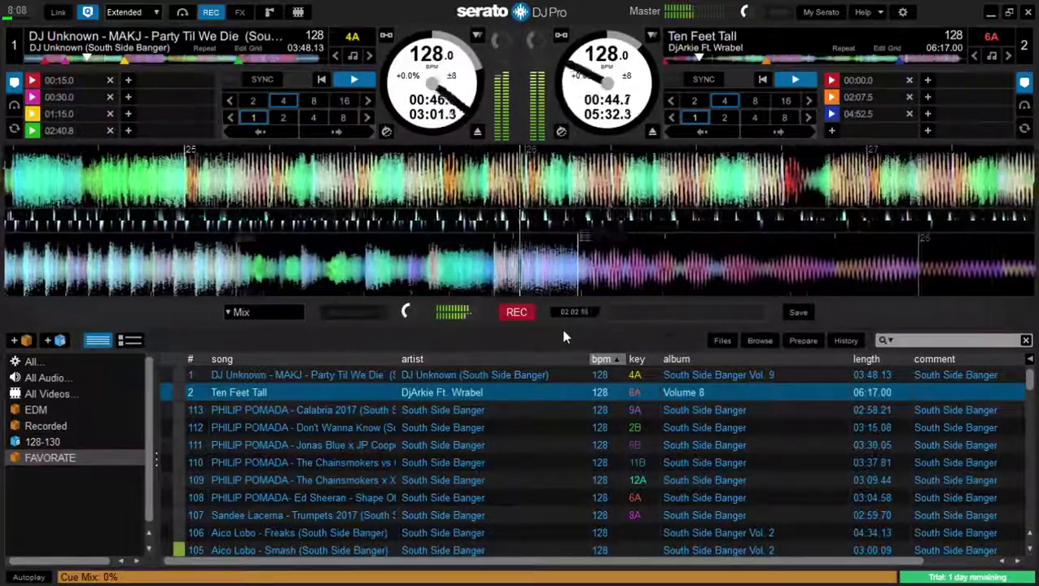
{"action": "key", "text": "9"}
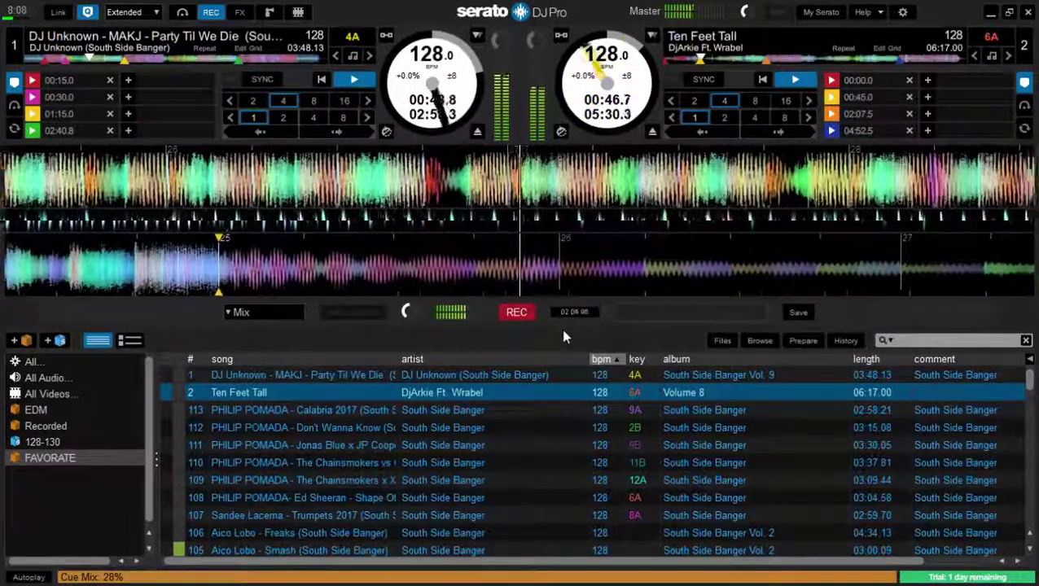
Audition the 00:00.0 and 00:45.0 cue points of Ten Feet Tall, leaving deck 2 at the track start.
{"action": "key", "text": "6"}
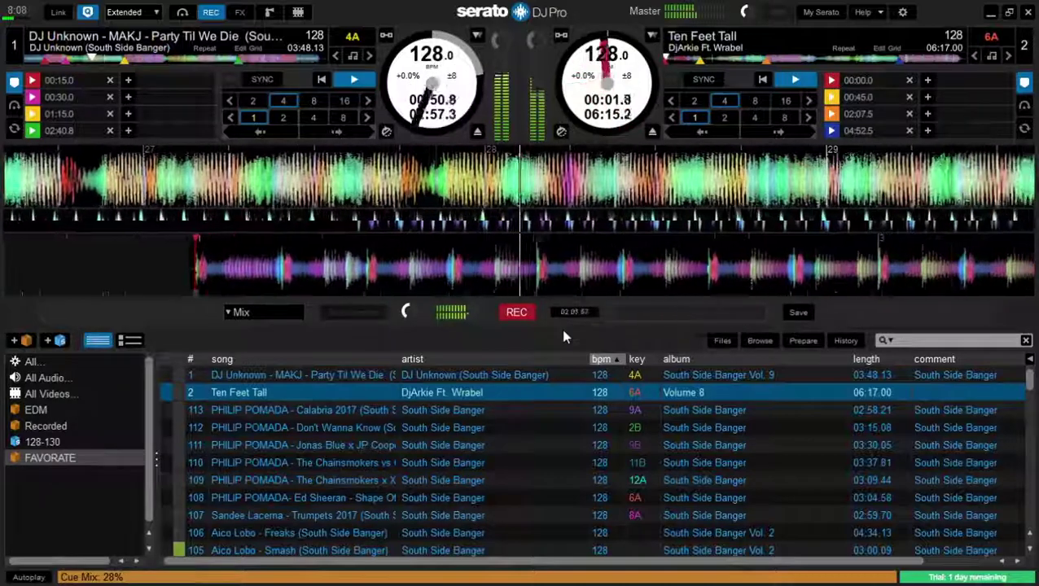
{"action": "key", "text": "7"}
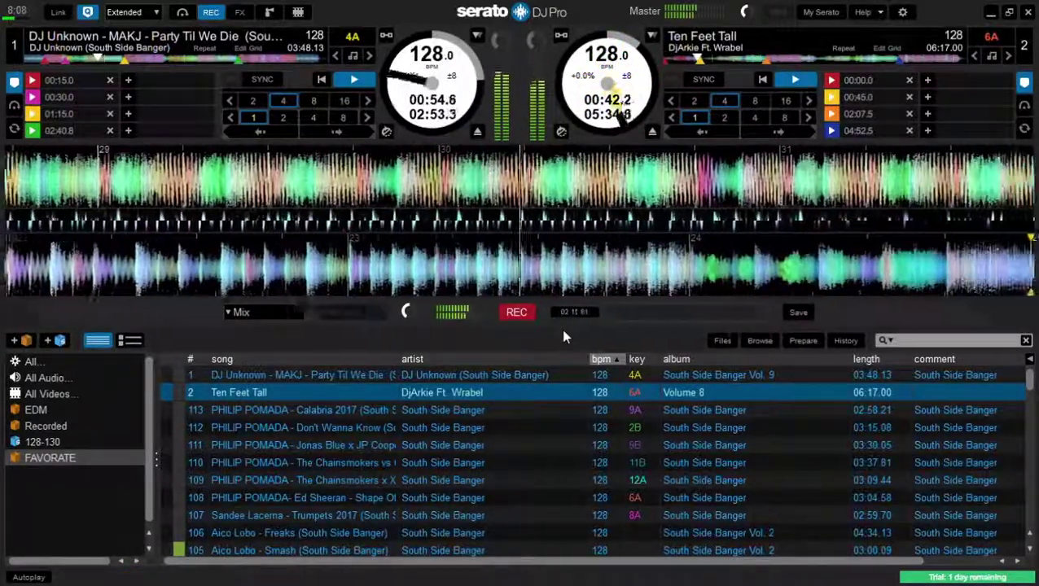
{"action": "key", "text": "s"}
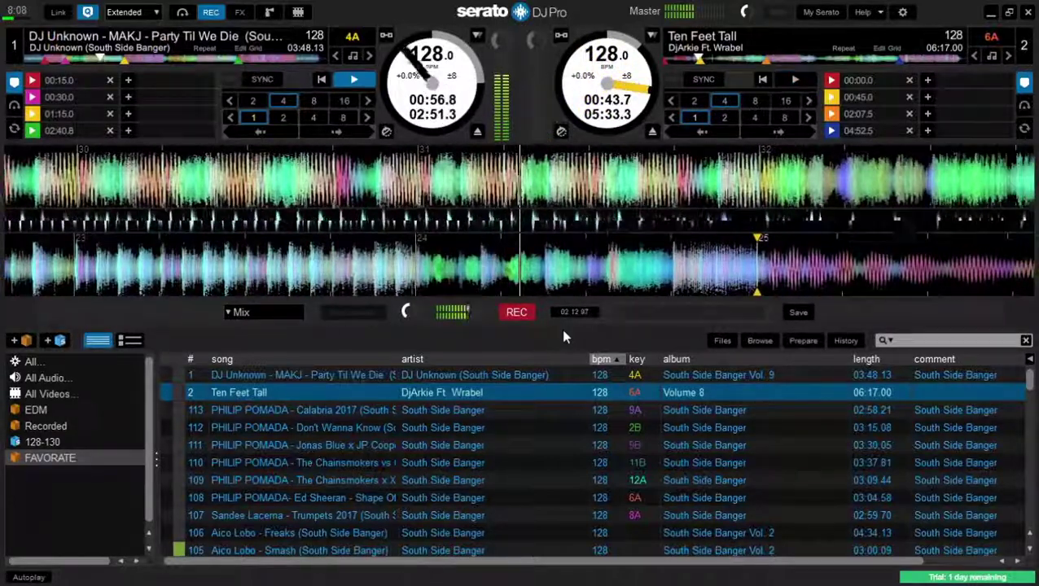
{"action": "key", "text": "6"}
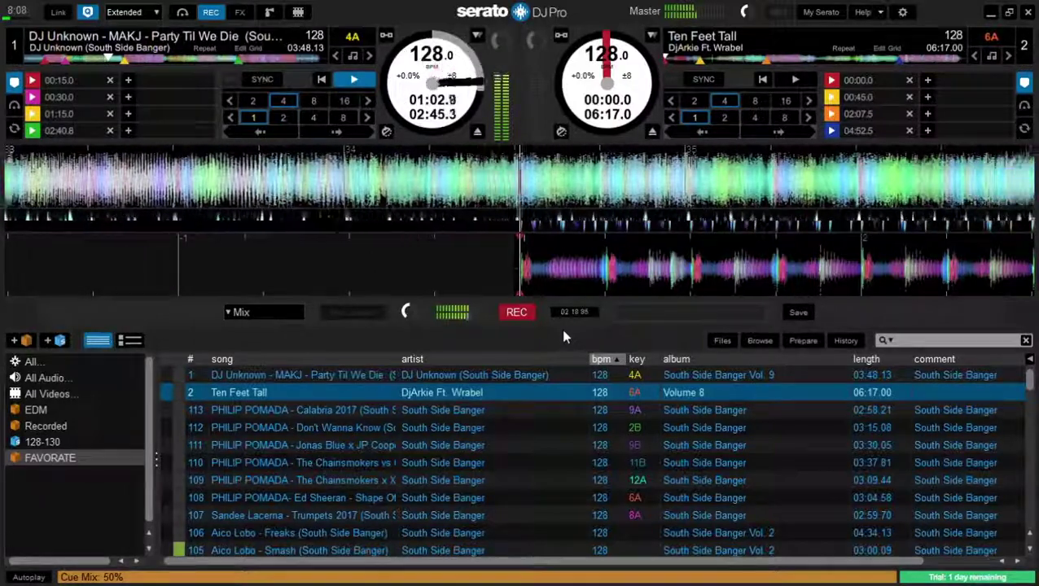
{"action": "key", "text": "6"}
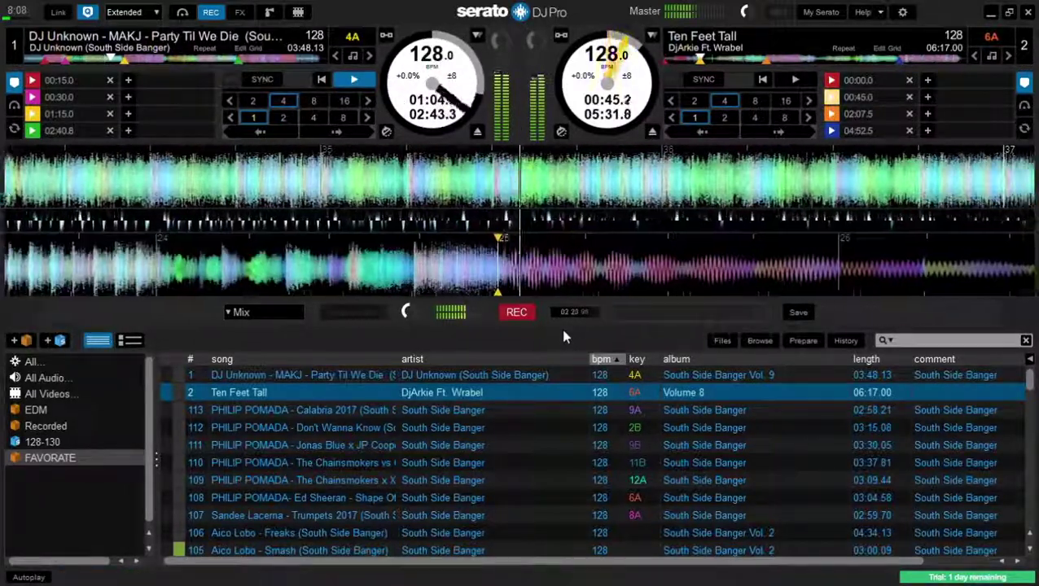
{"action": "key", "text": "6"}
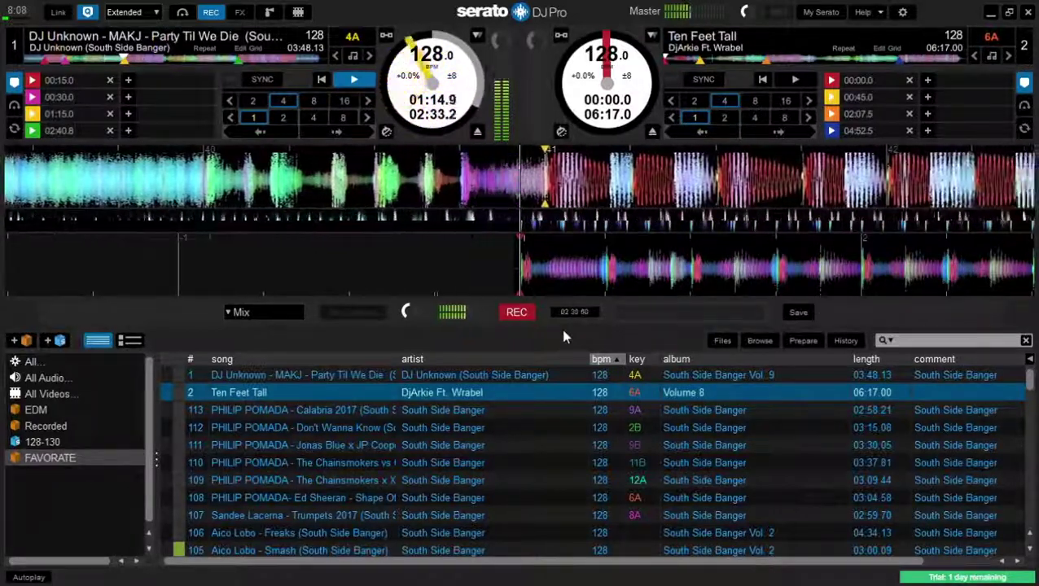
Jump deck 1 to its 02:40.8 cue point and mix in Ten Feet Tall on deck 2 from its 00:00.0 cue point.
{"action": "key", "text": "4"}
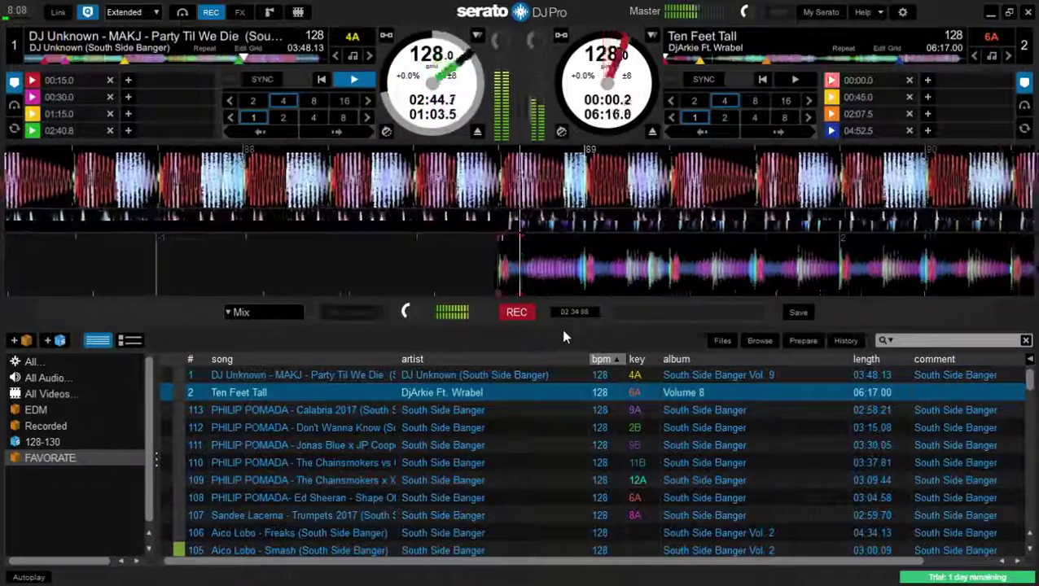
{"action": "key", "text": "6"}
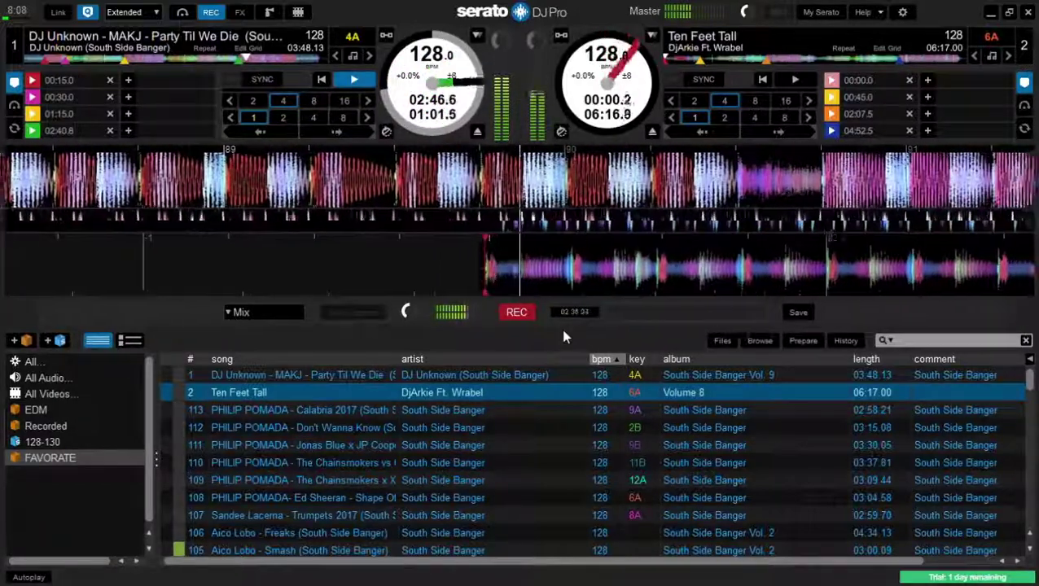
{"action": "key", "text": "6"}
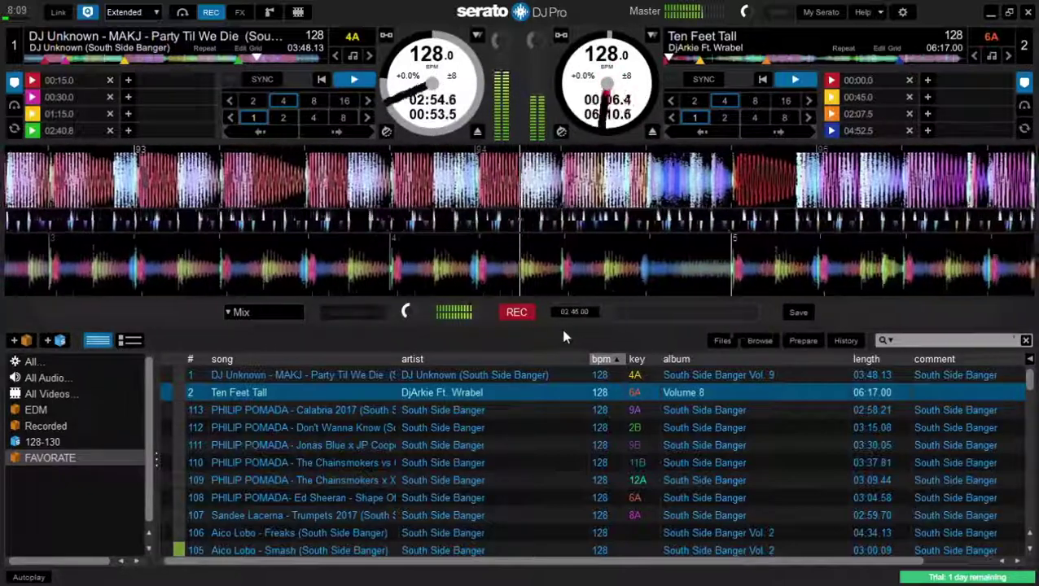
{"action": "key", "text": "6"}
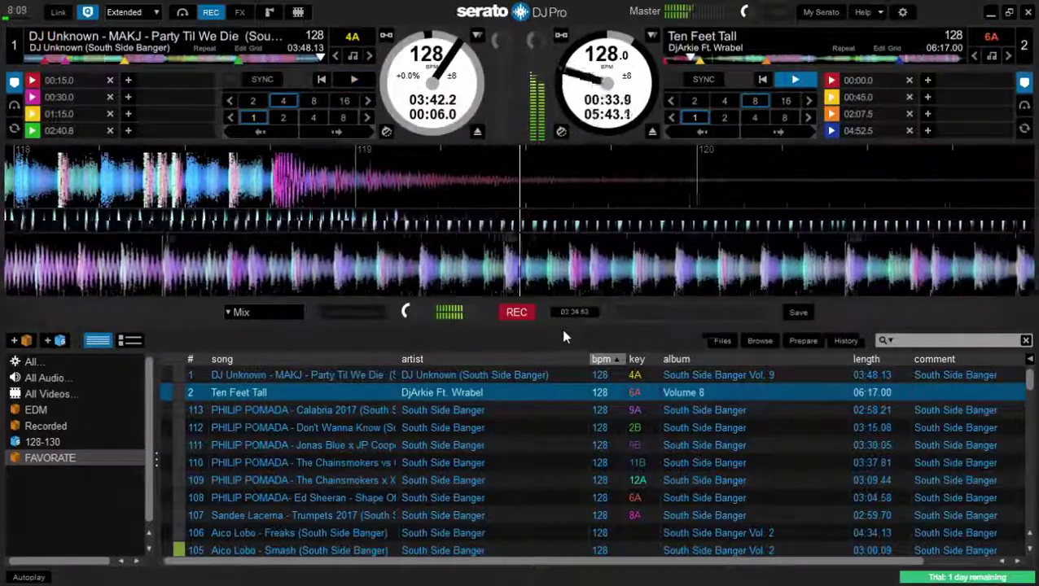
Load Calabria 2017 from the FAVORATE crate onto deck 1.
{"action": "key", "text": "Down"}
{"action": "key", "text": "shift+Left"}
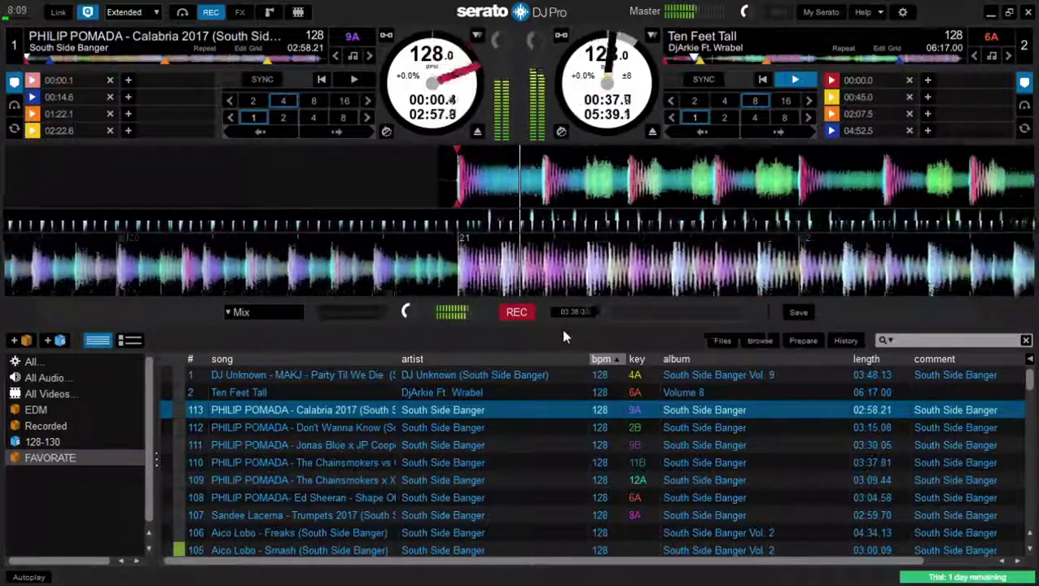
Audition Calabria 2017 at its 01:22.1 and 02:22.6 cue points and Don't Wanna Know at its 00:52.6 cue point on deck 1.
{"action": "key", "text": "3"}
{"action": "key", "text": "4"}
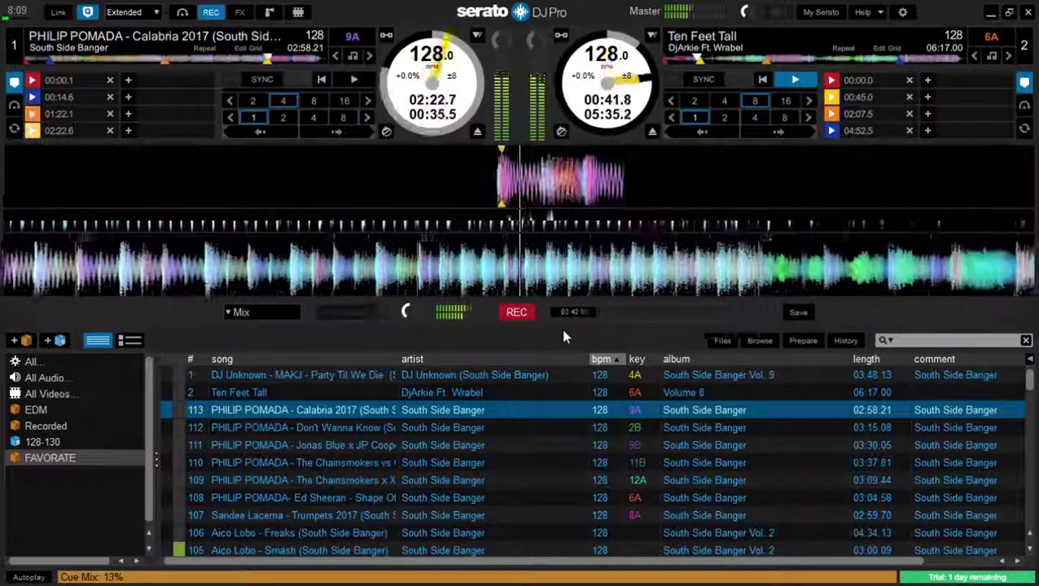
{"action": "key", "text": "Down"}
{"action": "key", "text": "shift+Left"}
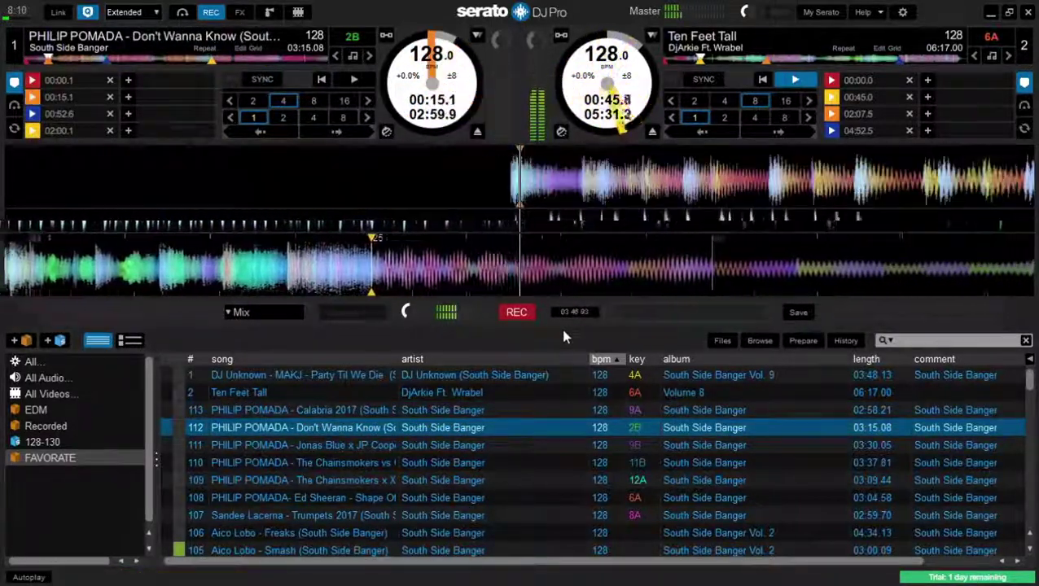
{"action": "key", "text": "3"}
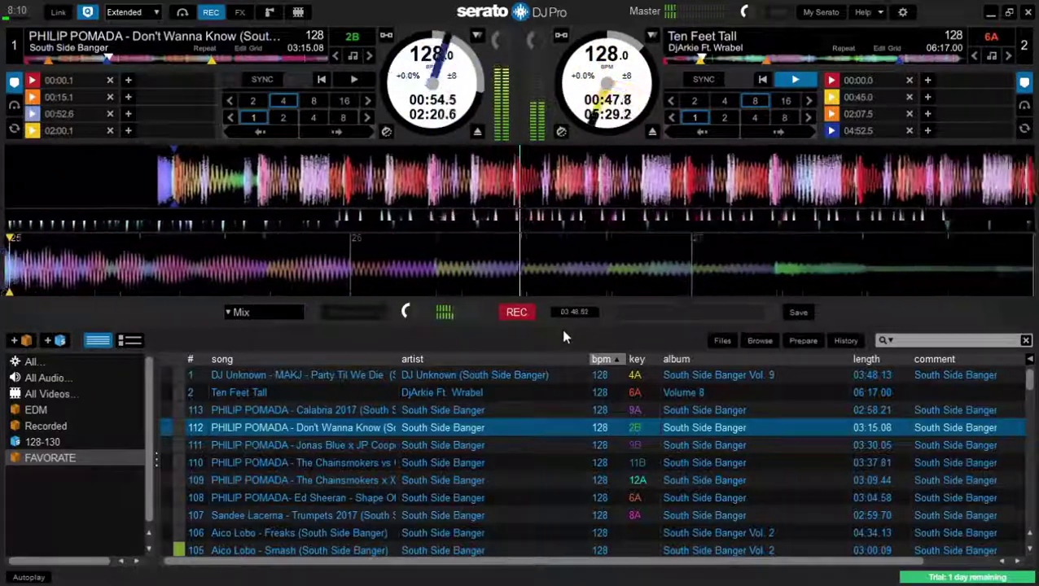
Load the Jonas Blue x JP Cooper track and track 110, The Chainsmokers vs, onto deck 1 in turn to audition them.
{"action": "key", "text": "Down"}
{"action": "key", "text": "shift+Left"}
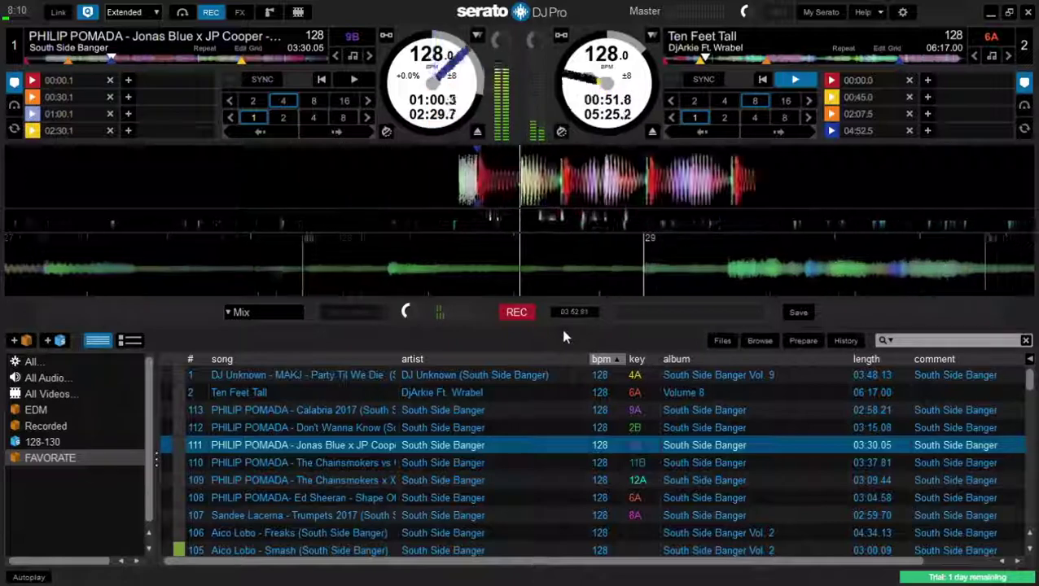
{"action": "key", "text": "Down"}
{"action": "key", "text": "shift+Left"}
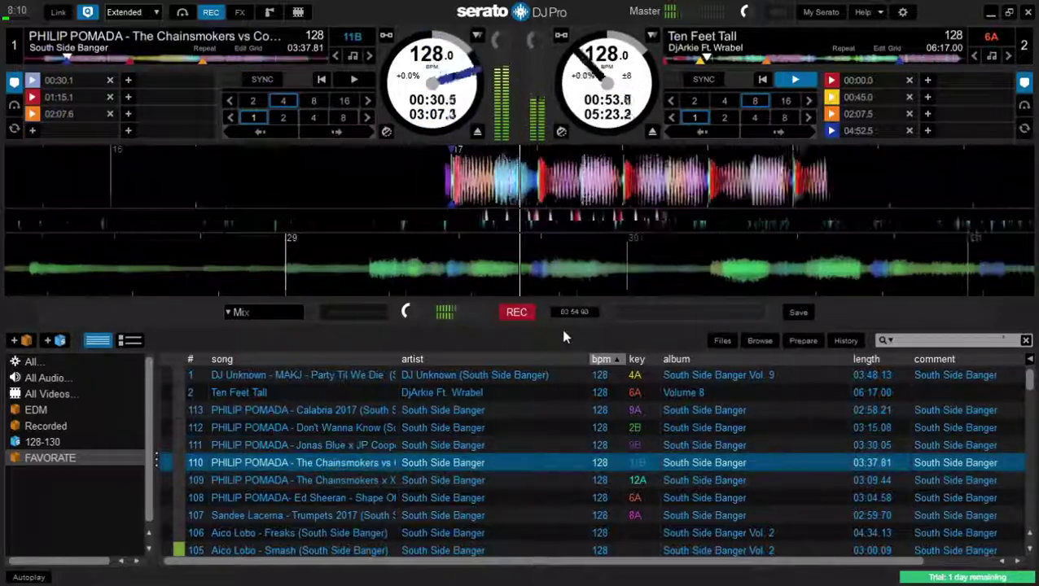
Load track 109, The Chainsmokers x XYL, onto deck 1 and audition it from its 00:00.1 cue point.
{"action": "key", "text": "Down"}
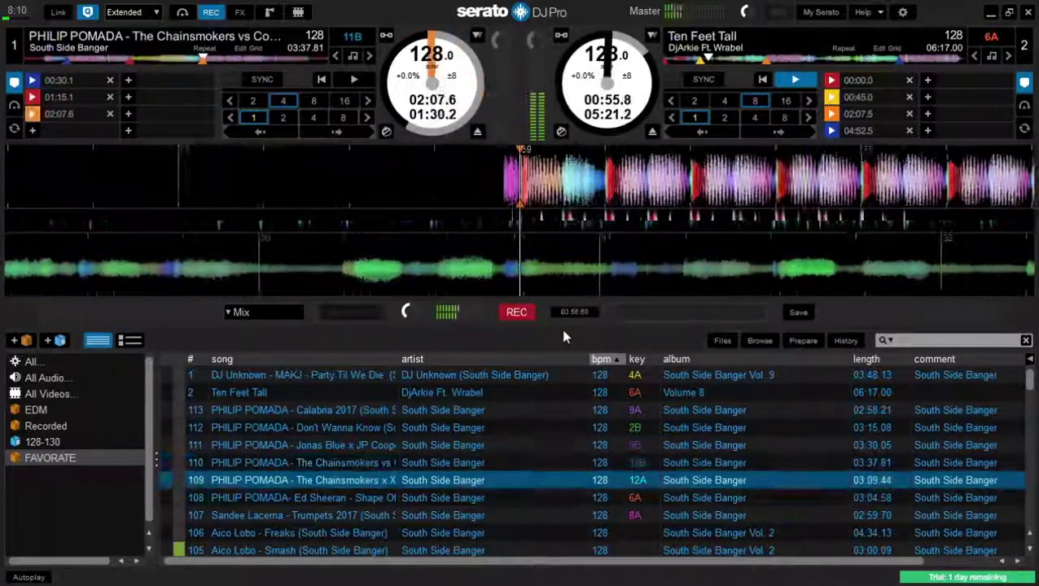
{"action": "key", "text": "shift+Left"}
{"action": "key", "text": "2"}
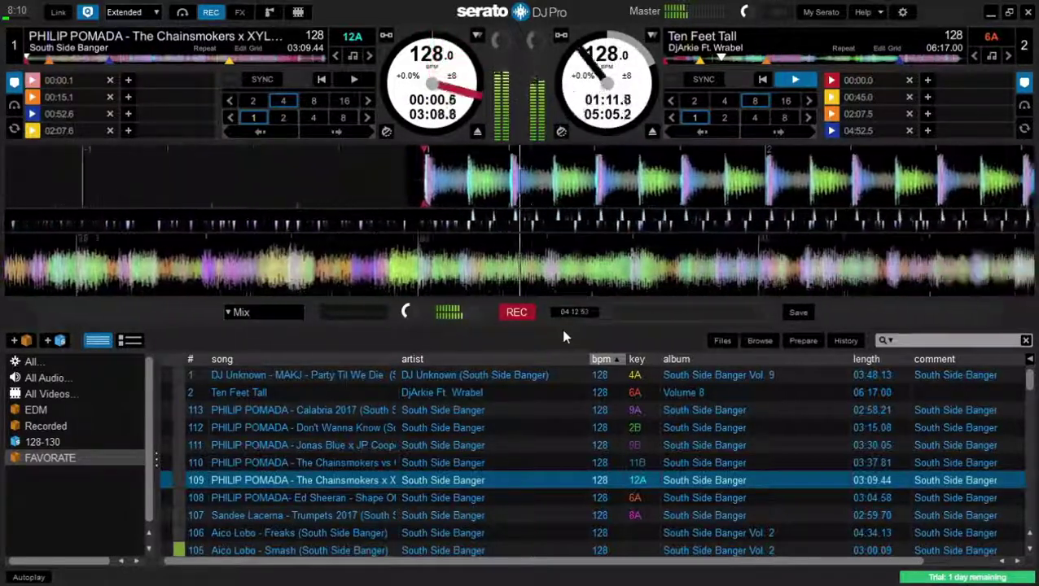
Load Ed Sheeran's Shape Of You and Trumpets 2017 onto deck 1 in turn to audition them.
{"action": "key", "text": "Down"}
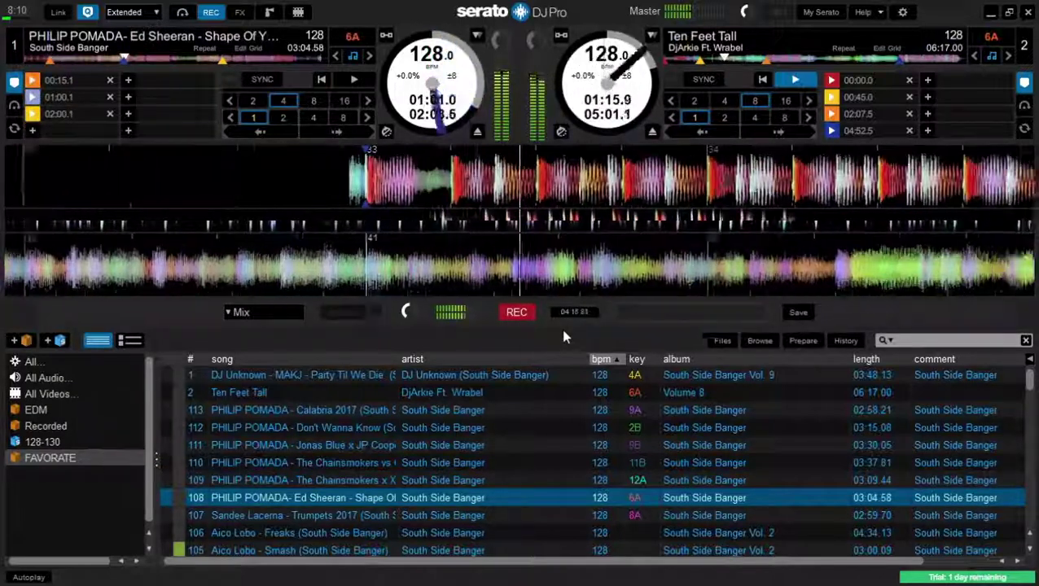
{"action": "key", "text": "Down"}
{"action": "key", "text": "shift+Left"}
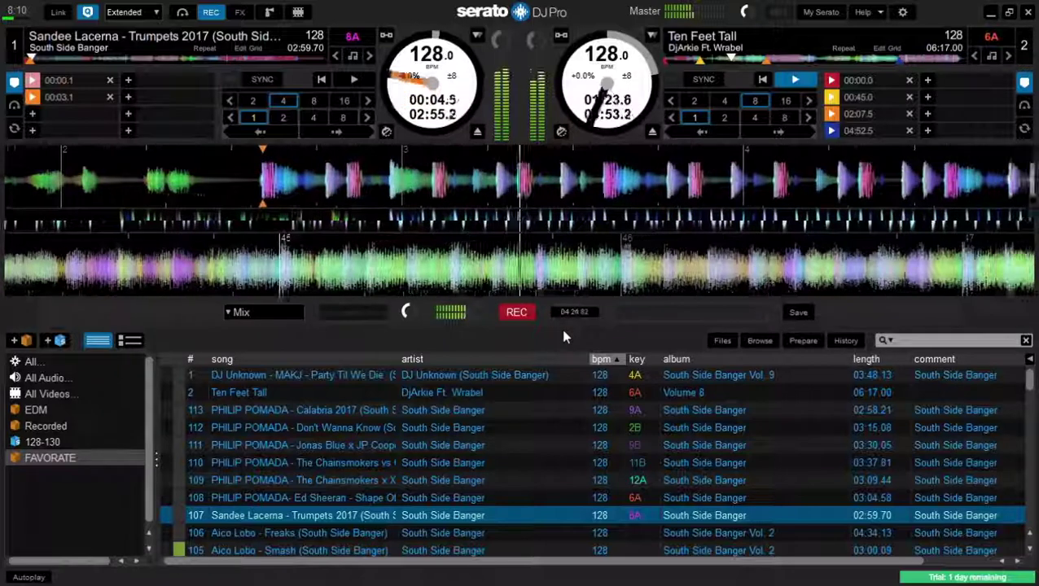
Load Aico Lobo's Freaks onto deck 1 and audition its 00:33.8 and 01:18.8 cue points.
{"action": "key", "text": "Down"}
{"action": "key", "text": "shift+Left"}
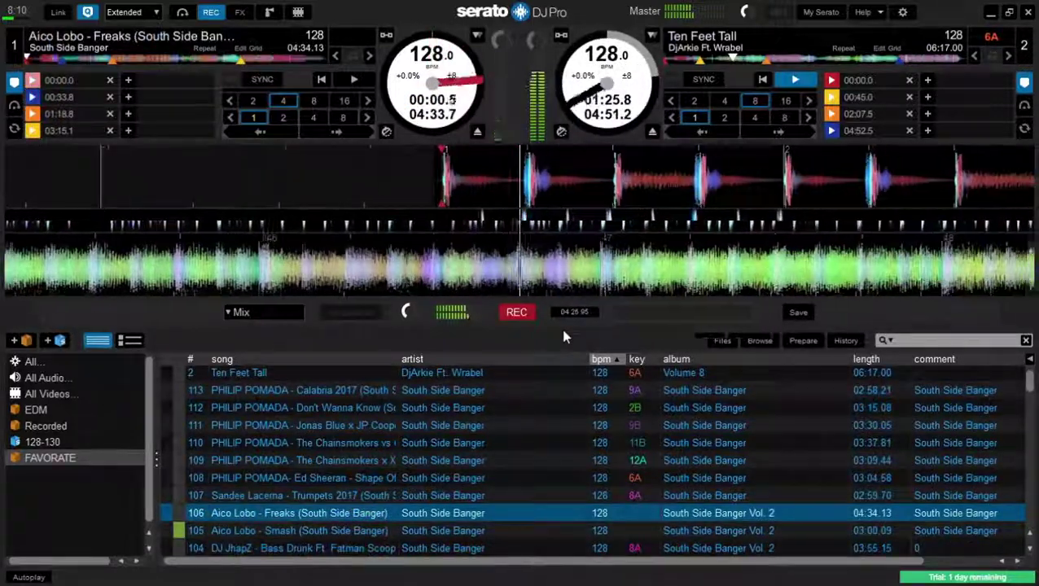
{"action": "key", "text": "2"}
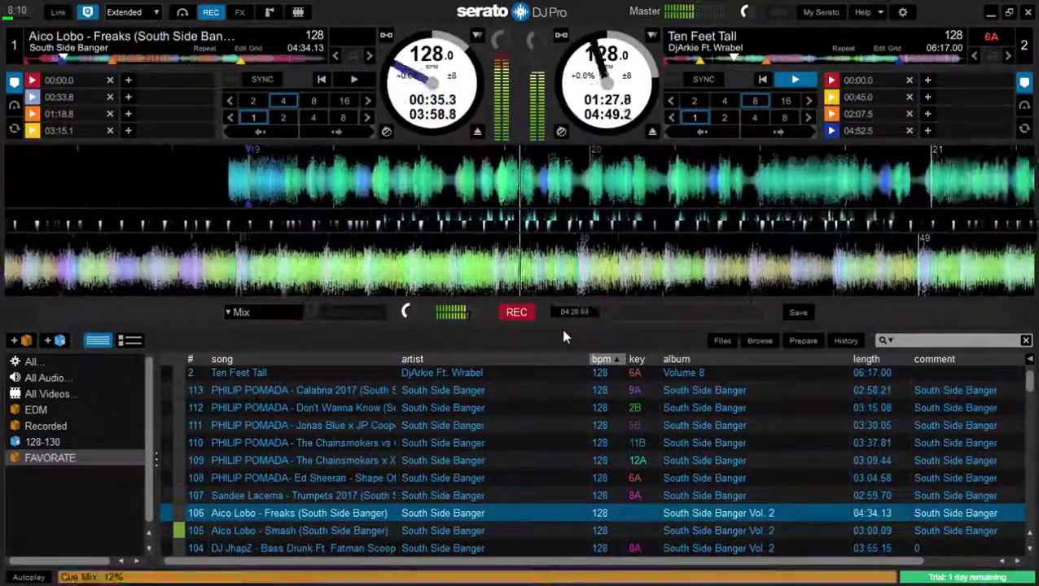
{"action": "key", "text": "3"}
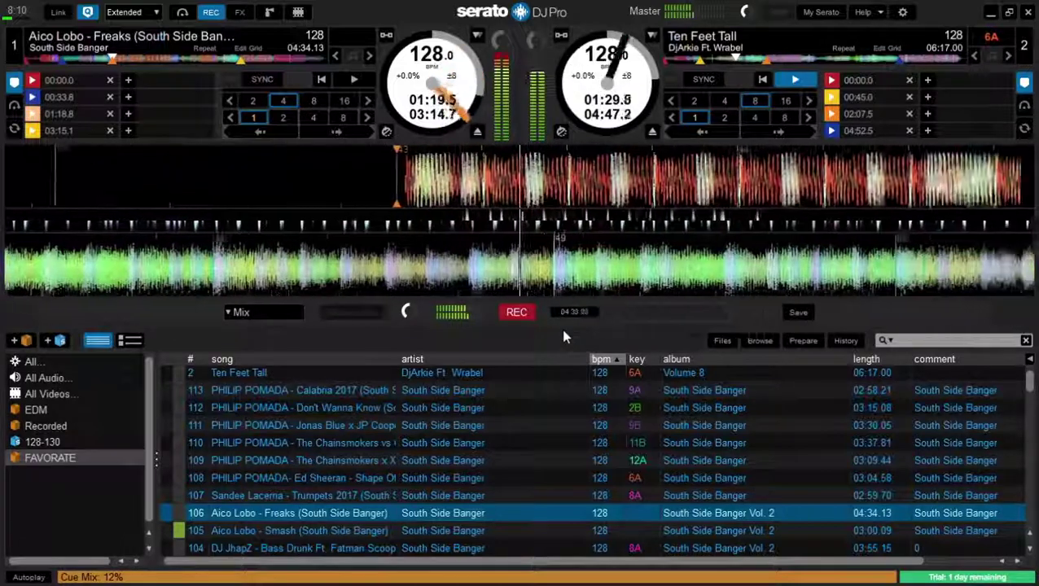
{"action": "key", "text": "3"}
Reload track 110, The Chainsmokers vs, onto deck 1 and audition its 01:15.1 and 00:30.1 cue points.
{"action": "key", "text": "Down"}
{"action": "key", "text": "Down"}
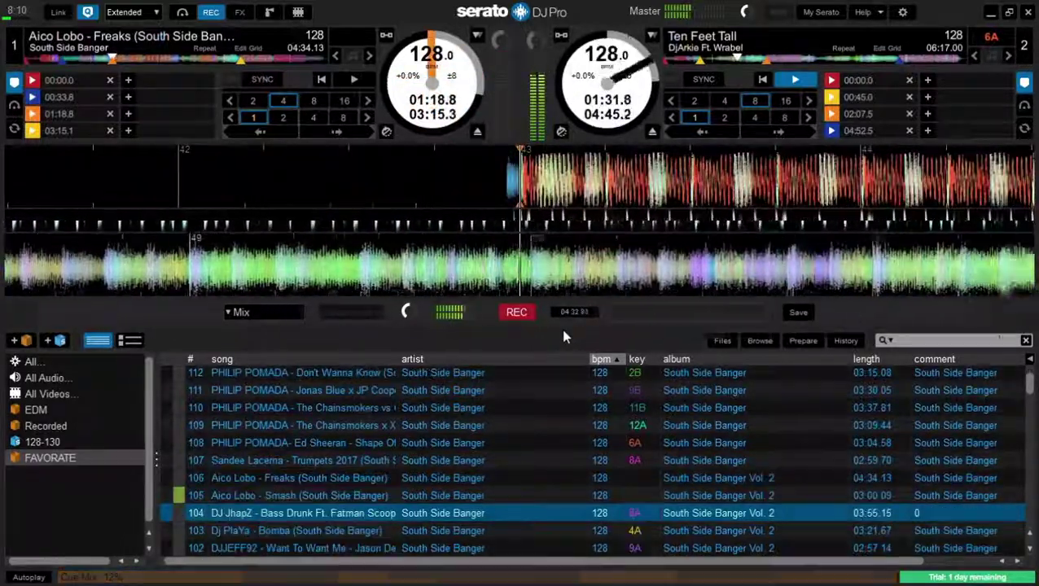
{"action": "key", "text": "Up"}
{"action": "key", "text": "Up"}
{"action": "key", "text": "Up"}
{"action": "key", "text": "Up"}
{"action": "key", "text": "Up"}
{"action": "key", "text": "Up"}
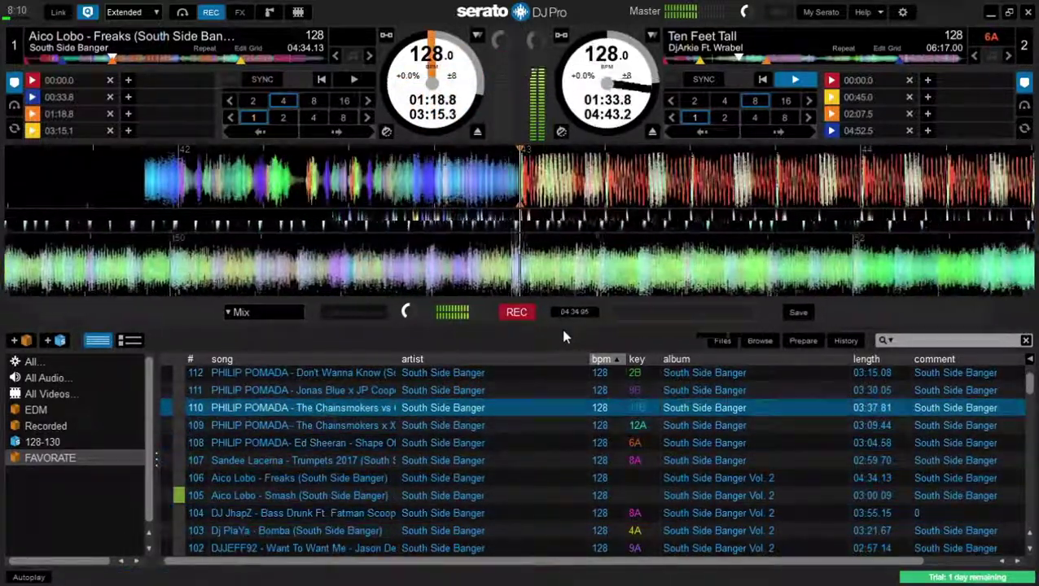
{"action": "key", "text": "2"}
{"action": "key", "text": "1"}
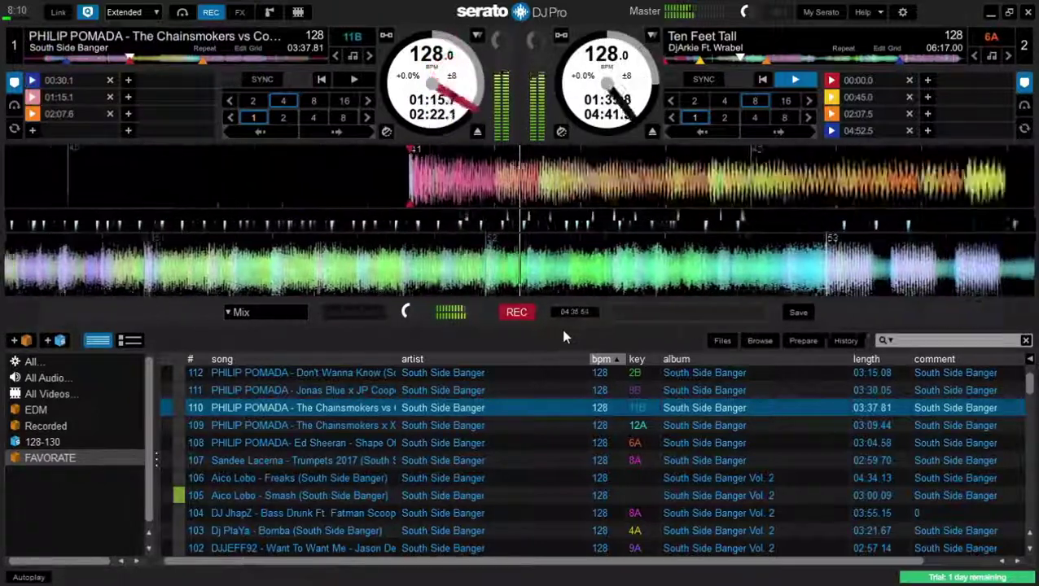
{"action": "key", "text": "3"}
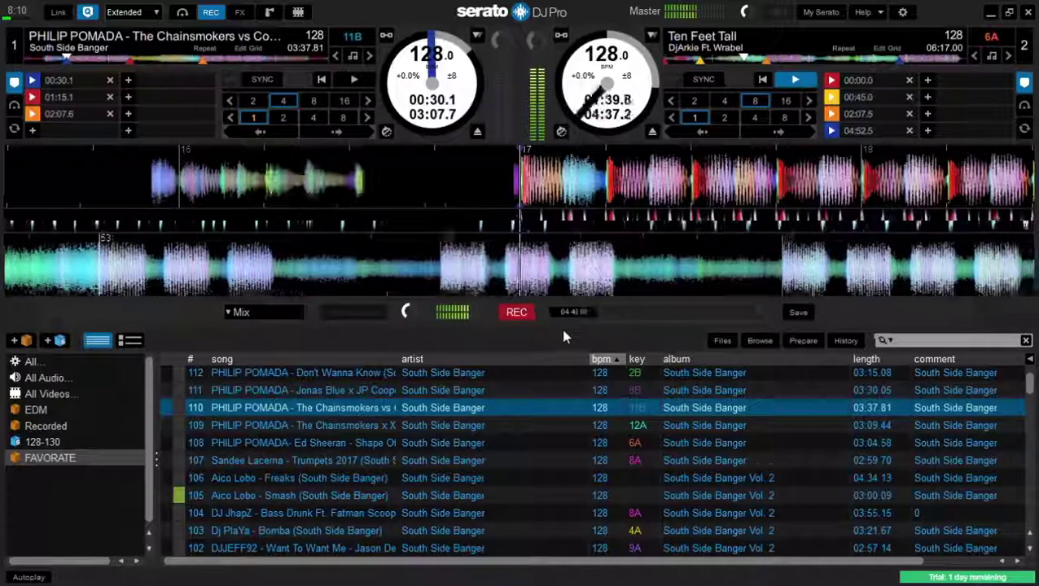
Reload track 109, The Chainsmokers x XYL, onto deck 1 and leave it cued at 00:00.1.
{"action": "key", "text": "Up"}
{"action": "key", "text": "Down"}
{"action": "key", "text": "Down"}
{"action": "key", "text": "shift+Left"}
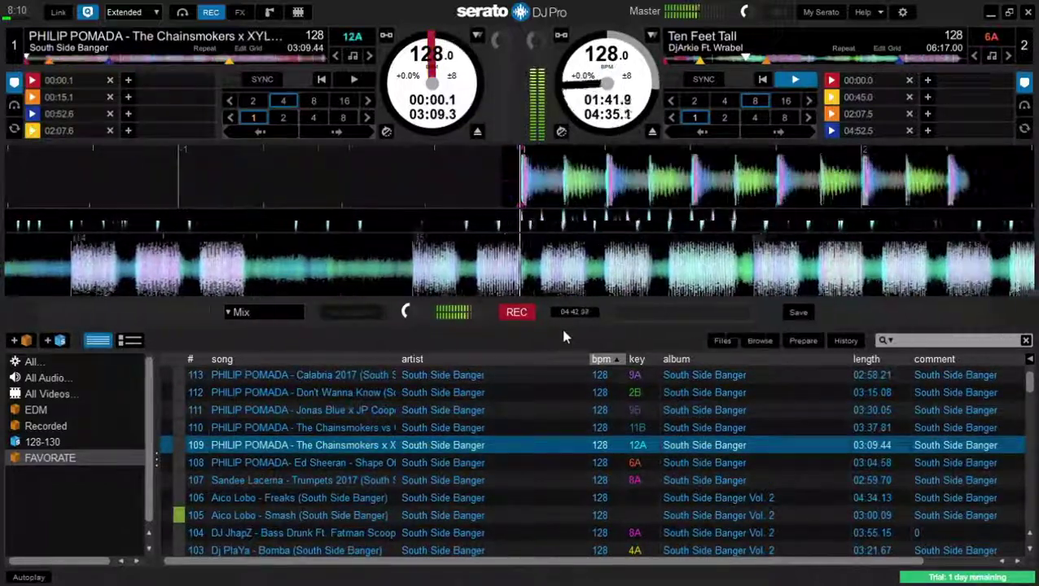
{"action": "key", "text": "2"}
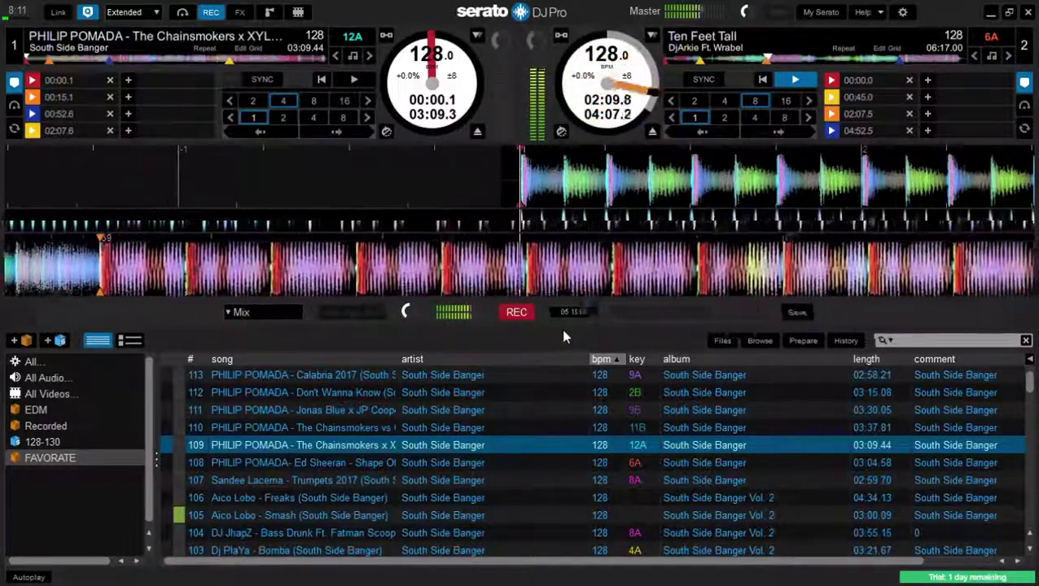
Double Ten Feet Tall onto deck 1, skip ahead in it, and audition its 00:45.0 cue point.
{"action": "key", "text": "shift+Left"}
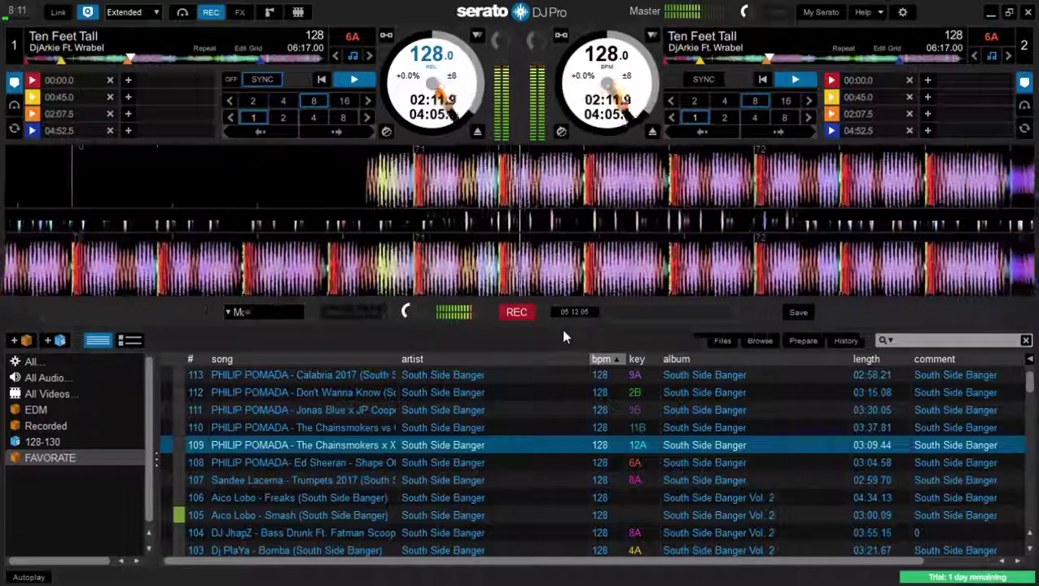
{"action": "key", "text": "Right"}
{"action": "key", "text": "Right"}
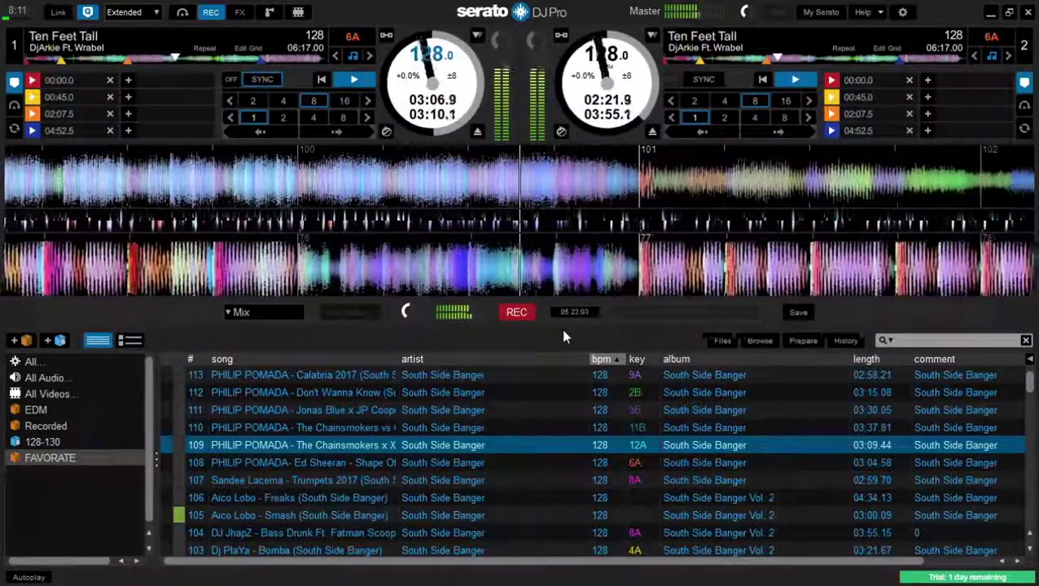
{"action": "key", "text": "2"}
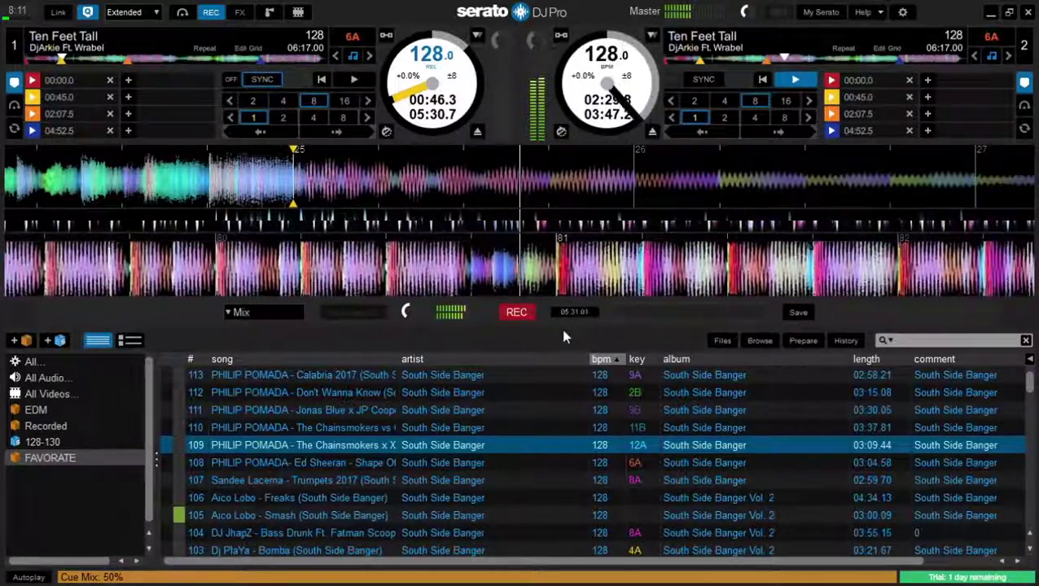
Put The Chainsmokers x XYL back on deck 1 and audition its 00:00.1 and 00:52.6 cue points, leaving it at the start.
{"action": "key", "text": "shift+Left"}
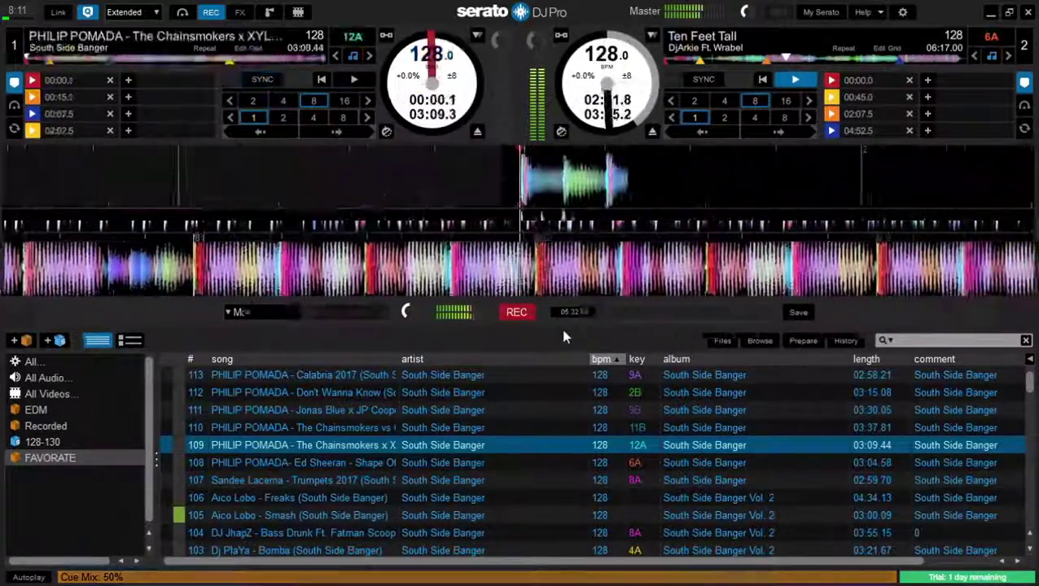
{"action": "key", "text": "w"}
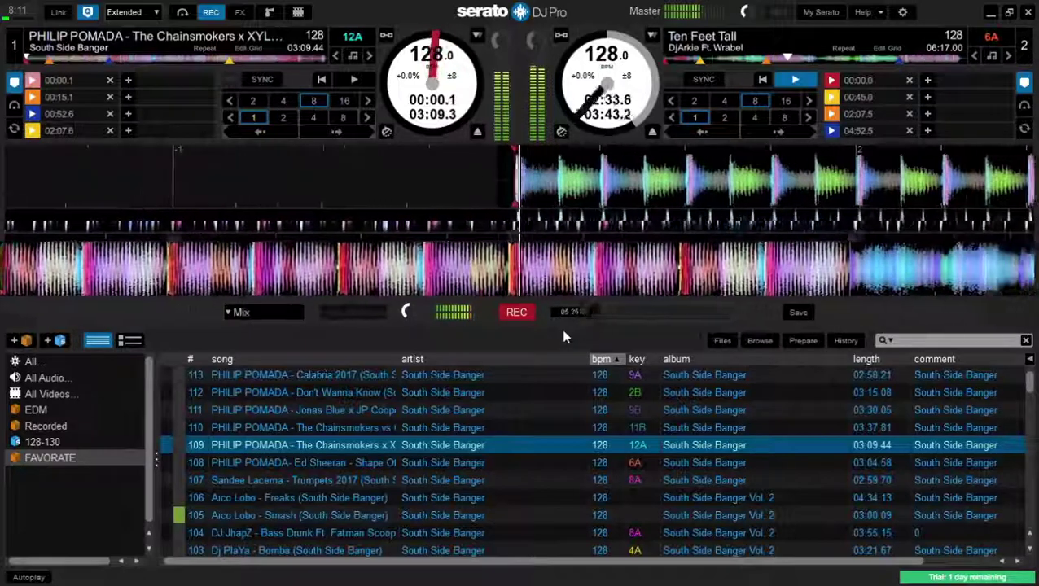
{"action": "key", "text": "2"}
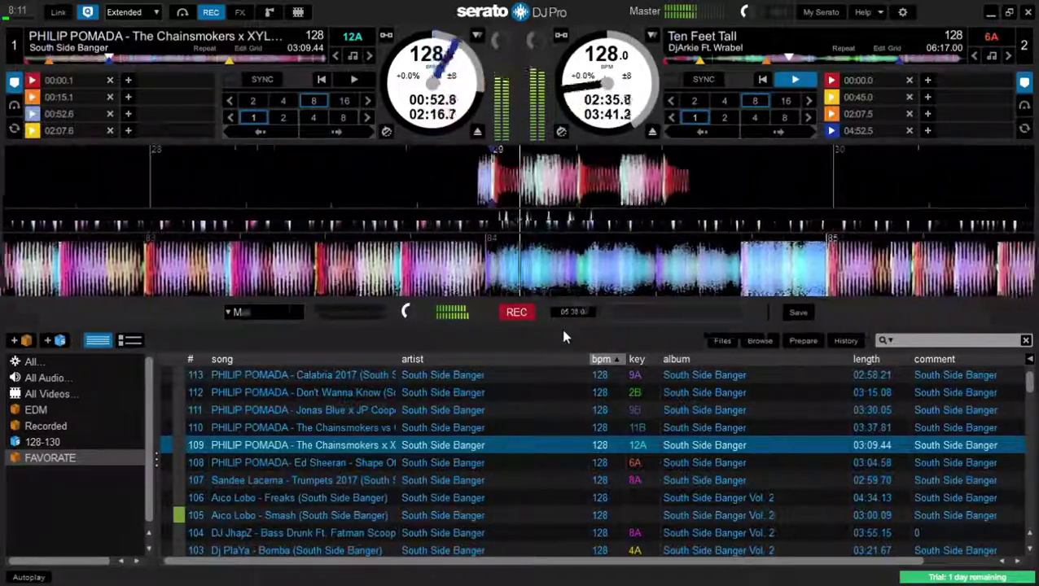
{"action": "key", "text": "q"}
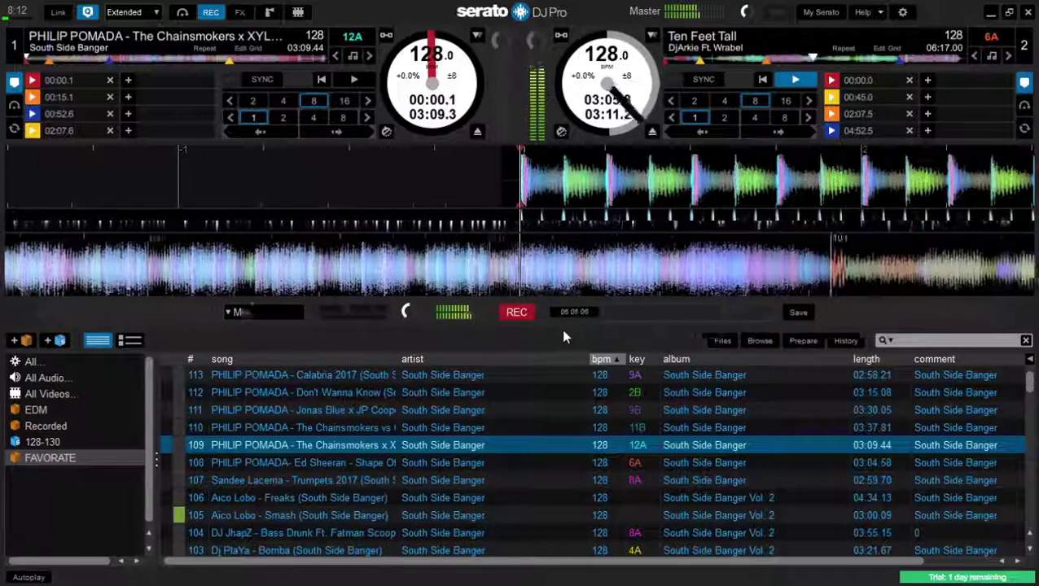
Jump Ten Feet Tall on deck 2 back to its 00:45.0 cue point while it plays, leaving deck 1 cued at 00:00.1.
{"action": "key", "text": "7"}
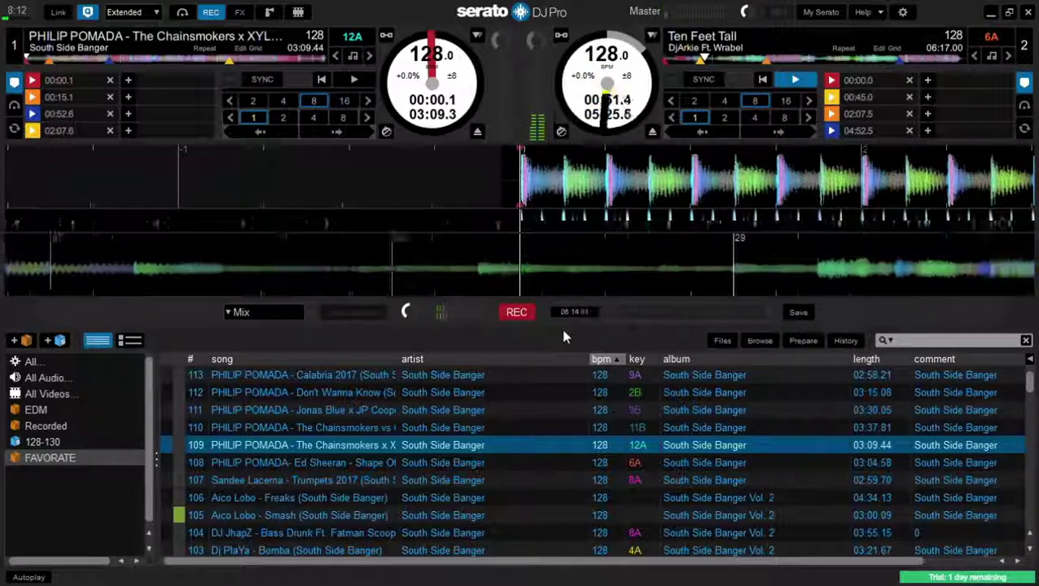
{"action": "key", "text": "w"}
{"action": "key", "text": "2"}
{"action": "key", "text": "q"}
{"action": "key", "text": "w"}
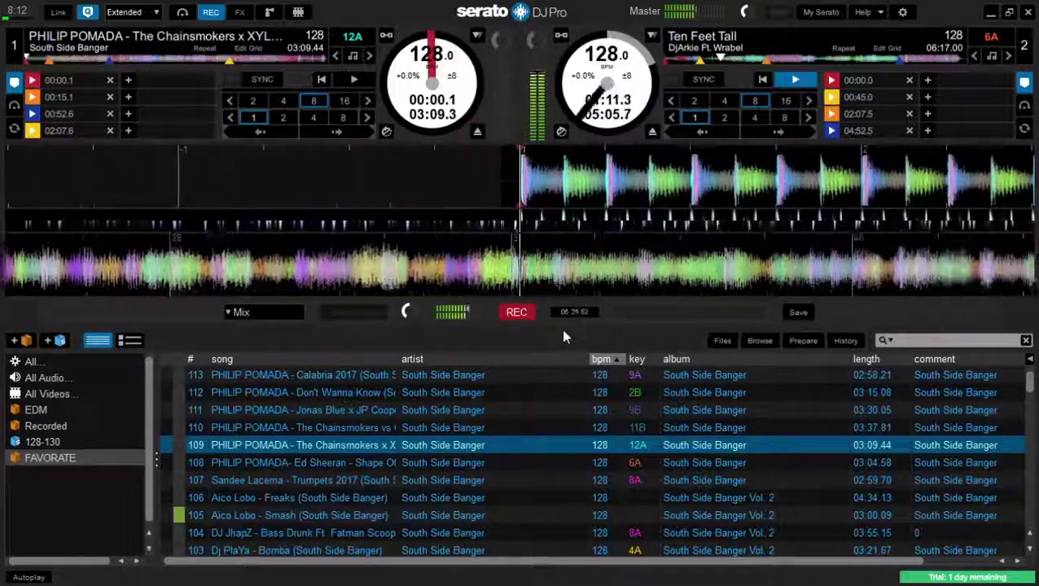
Load the 130 BPM track Vanfire ft. Lil Jon - Shut Da Fuck Up from the FAVORATE crate onto deck 1.
{"action": "key", "text": "Down"}
{"action": "key", "text": "Down"}
{"action": "key", "text": "Down"}
{"action": "key", "text": "Down"}
{"action": "key", "text": "Down"}
{"action": "key", "text": "Down"}
{"action": "key", "text": "Down"}
{"action": "key", "text": "Down"}
{"action": "key", "text": "Down"}
{"action": "key", "text": "Down"}
{"action": "key", "text": "Down"}
{"action": "key", "text": "Down"}
{"action": "key", "text": "Down"}
{"action": "key", "text": "Down"}
{"action": "key", "text": "Down"}
{"action": "key", "text": "Down"}
{"action": "key", "text": "Down"}
{"action": "key", "text": "Down"}
{"action": "key", "text": "Down"}
{"action": "key", "text": "Down"}
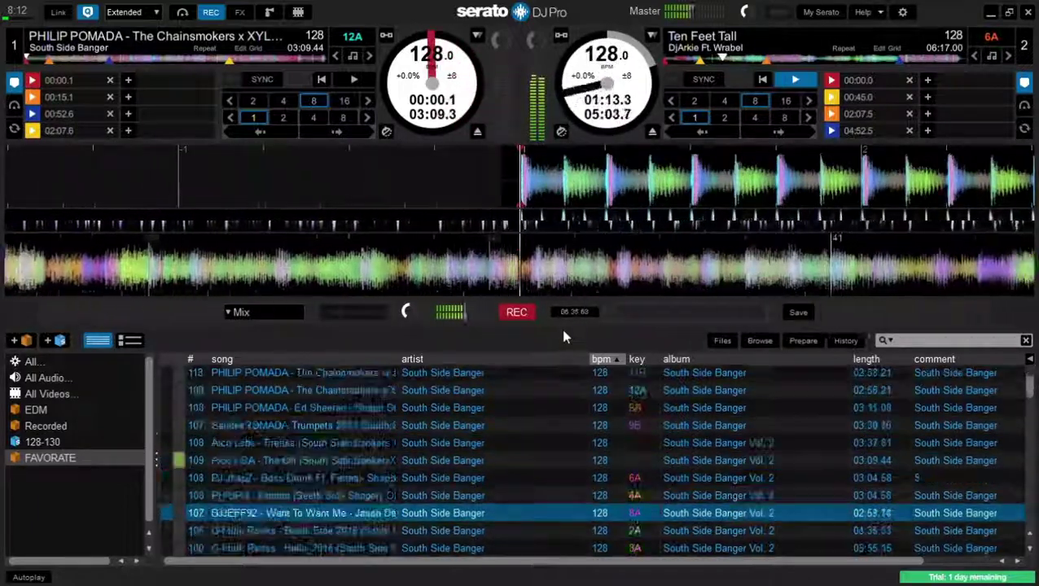
{"action": "key", "text": "Down"}
{"action": "key", "text": "Down"}
{"action": "key", "text": "Down"}
{"action": "key", "text": "Down"}
{"action": "key", "text": "Down"}
{"action": "key", "text": "Down"}
{"action": "key", "text": "Down"}
{"action": "key", "text": "Down"}
{"action": "key", "text": "Down"}
{"action": "key", "text": "Down"}
{"action": "key", "text": "Down"}
{"action": "key", "text": "Down"}
{"action": "key", "text": "Down"}
{"action": "key", "text": "Down"}
{"action": "key", "text": "Down"}
{"action": "key", "text": "Down"}
{"action": "key", "text": "Down"}
{"action": "key", "text": "Down"}
{"action": "key", "text": "Down"}
{"action": "key", "text": "Down"}
{"action": "key", "text": "shift+Left"}
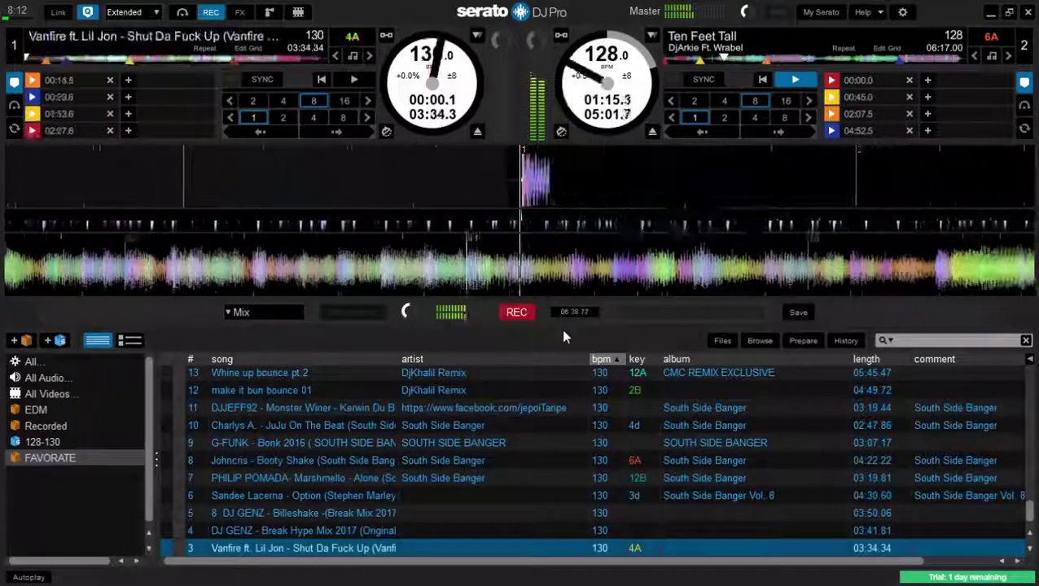
Audition the Vanfire track's 00:29.6 and 01:13.9 cue points on deck 1, then return it to the 00:14.8 cue point.
{"action": "key", "text": "1"}
{"action": "key", "text": "2"}
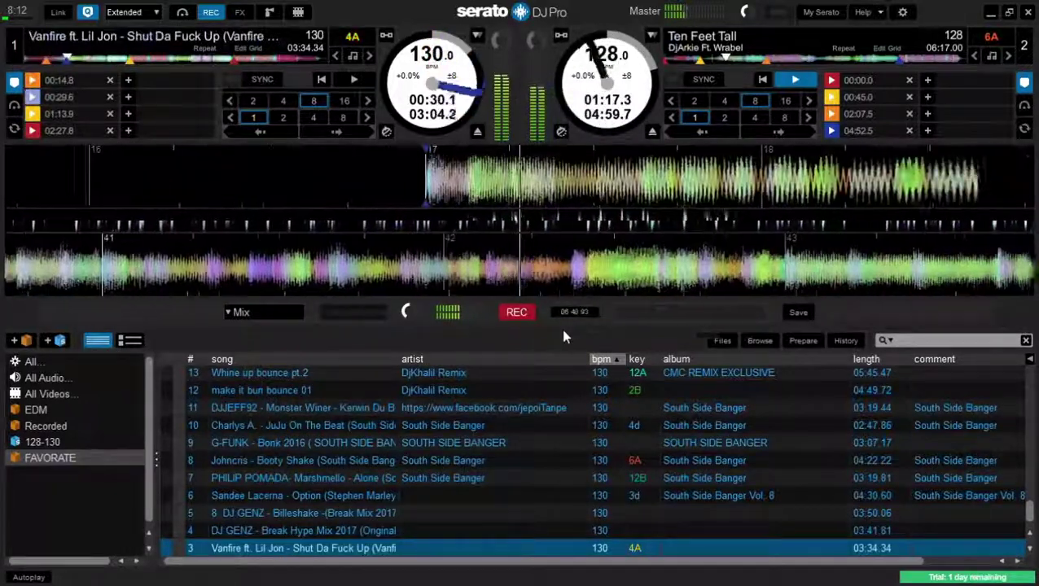
{"action": "key", "text": "3"}
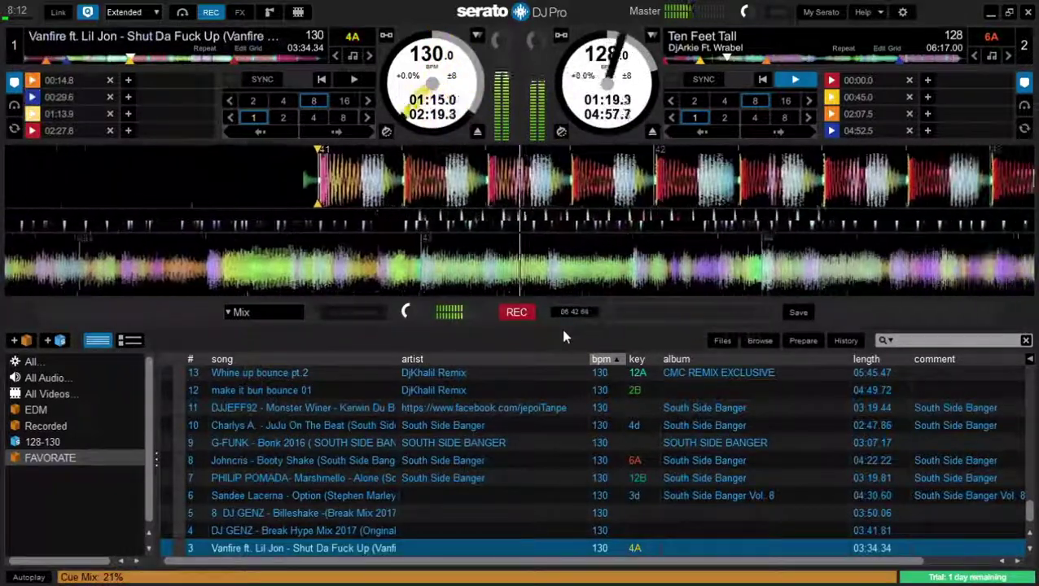
{"action": "key", "text": "1"}
{"action": "key", "text": "1"}
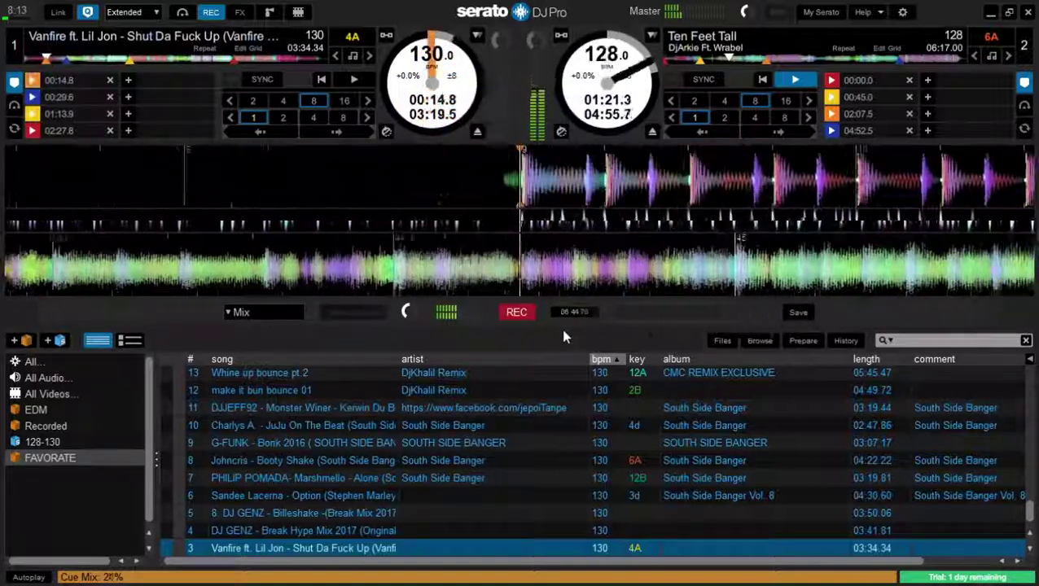
Mix in the Vanfire track on deck 1 from its 00:14.8 cue point at 128.0 BPM, taking over from Ten Feet Tall on deck 2.
{"action": "key", "text": "1"}
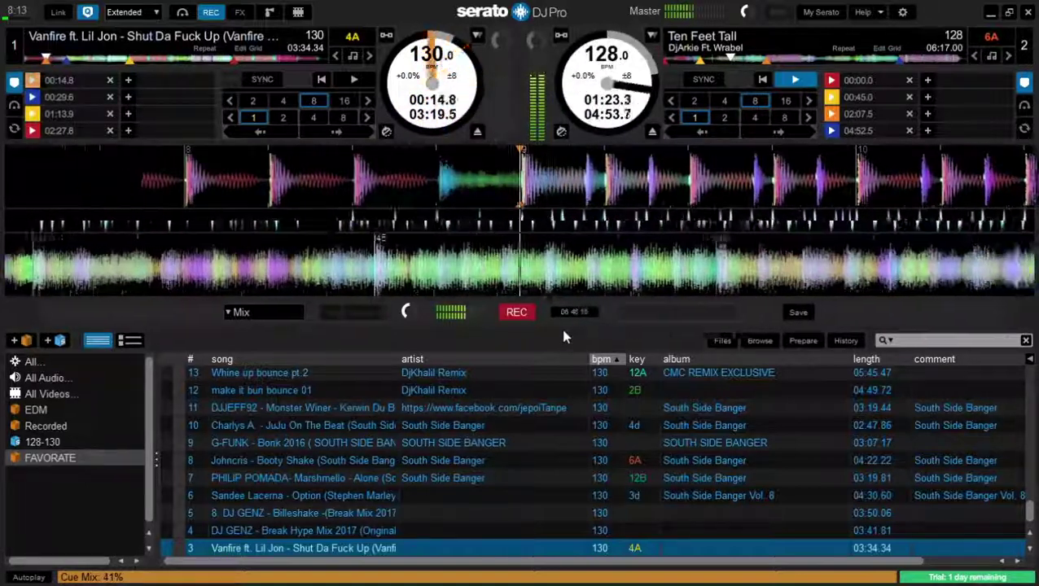
{"action": "key", "text": "1"}
{"action": "key", "text": "1"}
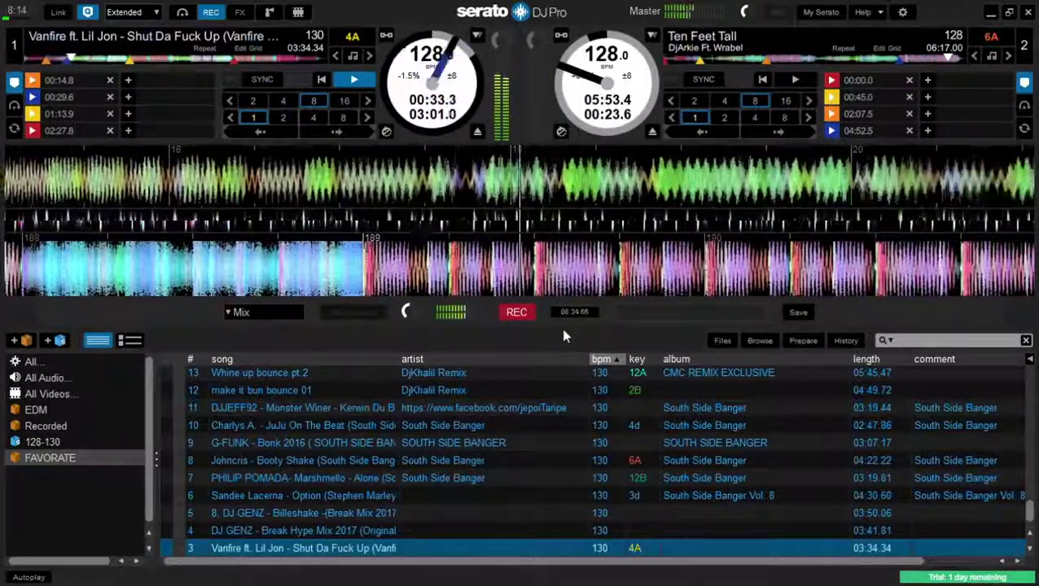
Browse the FAVORATE crate's 128 BPM songs and load G-Funk - Bob Marley Love 2016 onto deck 2.
{"action": "key", "text": "Up"}
{"action": "key", "text": "Up"}
{"action": "key", "text": "Up"}
{"action": "key", "text": "Up"}
{"action": "key", "text": "Up"}
{"action": "key", "text": "Up"}
{"action": "key", "text": "Up"}
{"action": "key", "text": "Up"}
{"action": "key", "text": "Up"}
{"action": "key", "text": "Up"}
{"action": "key", "text": "Up"}
{"action": "key", "text": "Up"}
{"action": "key", "text": "Up"}
{"action": "key", "text": "Up"}
{"action": "key", "text": "Up"}
{"action": "key", "text": "Up"}
{"action": "key", "text": "Up"}
{"action": "key", "text": "Up"}
{"action": "key", "text": "Up"}
{"action": "key", "text": "Up"}
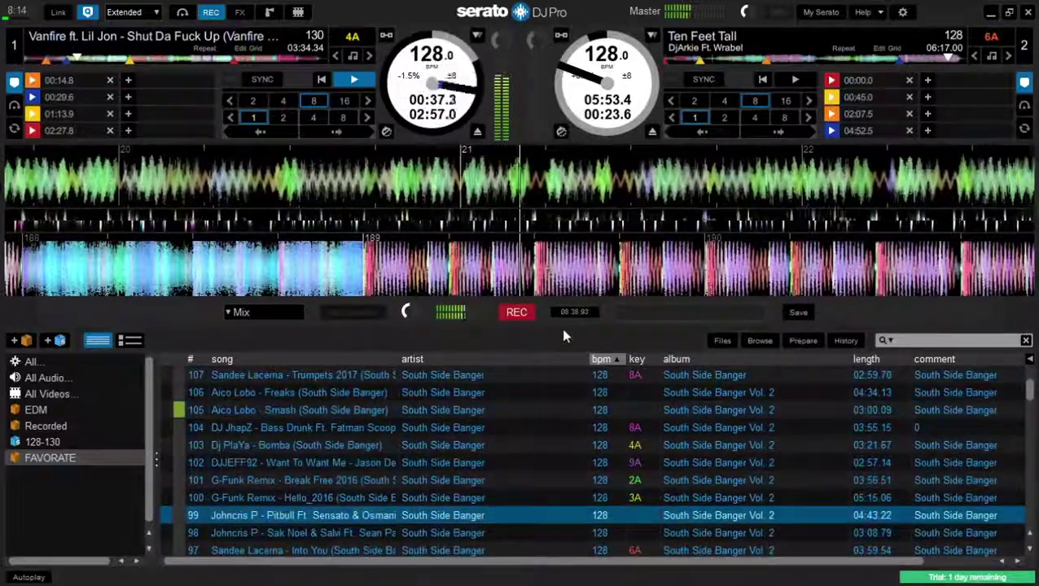
{"action": "key", "text": "Down"}
{"action": "key", "text": "Down"}
{"action": "key", "text": "Down"}
{"action": "key", "text": "Down"}
{"action": "key", "text": "Down"}
{"action": "key", "text": "Down"}
{"action": "key", "text": "Down"}
{"action": "key", "text": "Down"}
{"action": "key", "text": "Down"}
{"action": "key", "text": "Down"}
{"action": "key", "text": "Down"}
{"action": "key", "text": "Down"}
{"action": "key", "text": "Down"}
{"action": "key", "text": "Down"}
{"action": "key", "text": "Down"}
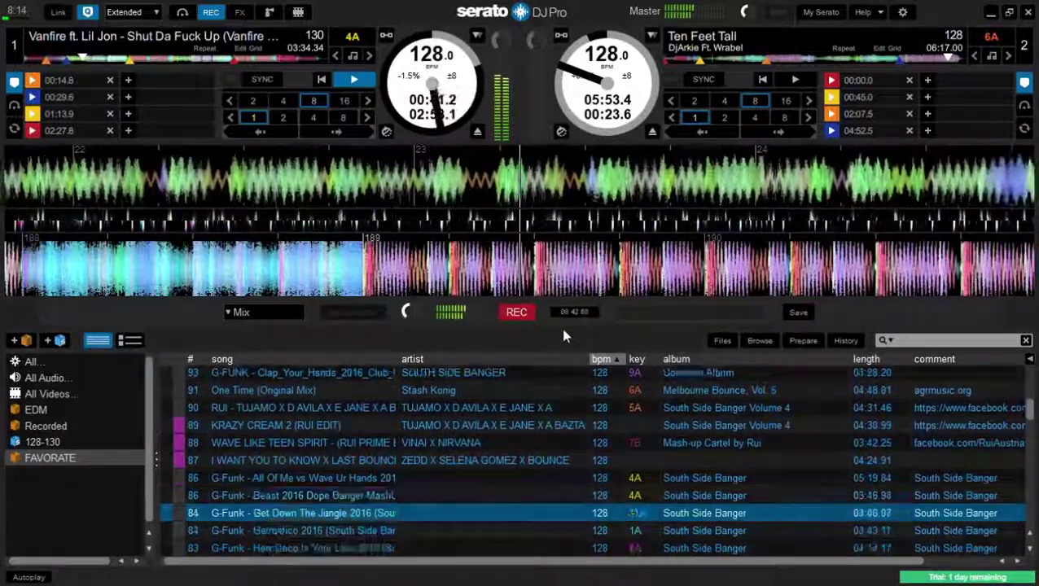
{"action": "key", "text": "Down"}
{"action": "key", "text": "Down"}
{"action": "key", "text": "Down"}
{"action": "key", "text": "Down"}
{"action": "key", "text": "Down"}
{"action": "key", "text": "Down"}
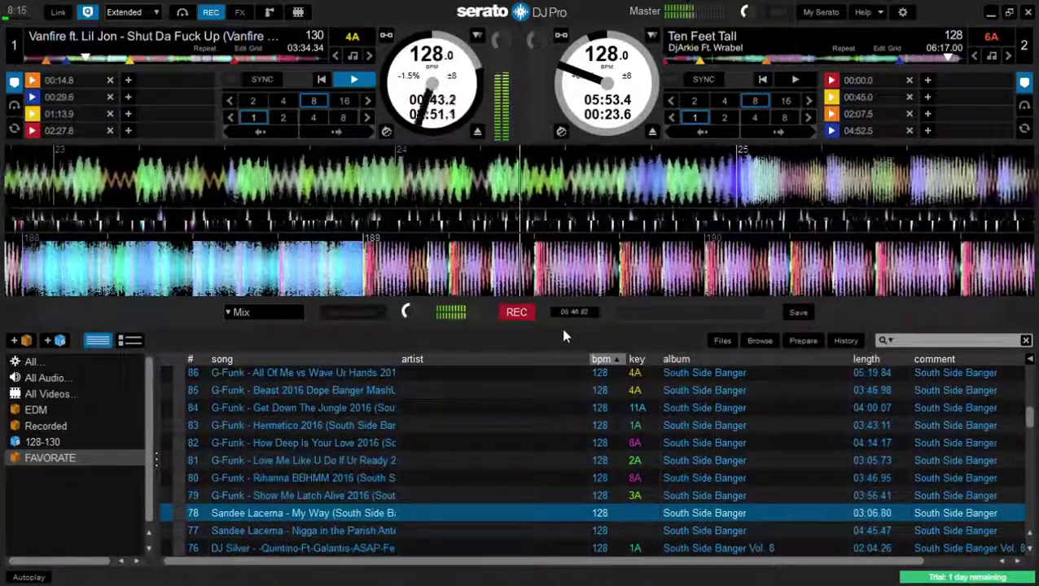
{"action": "key", "text": "Down"}
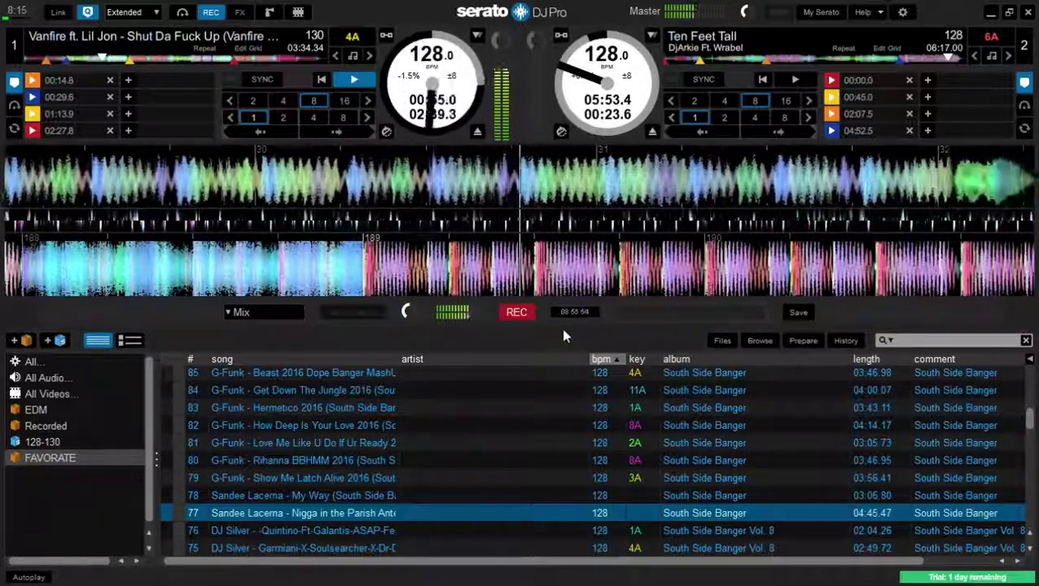
{"action": "key", "text": "Down"}
{"action": "key", "text": "Down"}
{"action": "key", "text": "Down"}
{"action": "key", "text": "Down"}
{"action": "key", "text": "Down"}
{"action": "key", "text": "Down"}
{"action": "key", "text": "Down"}
{"action": "key", "text": "Down"}
{"action": "key", "text": "Down"}
{"action": "key", "text": "Down"}
{"action": "key", "text": "Down"}
{"action": "key", "text": "shift+Right"}
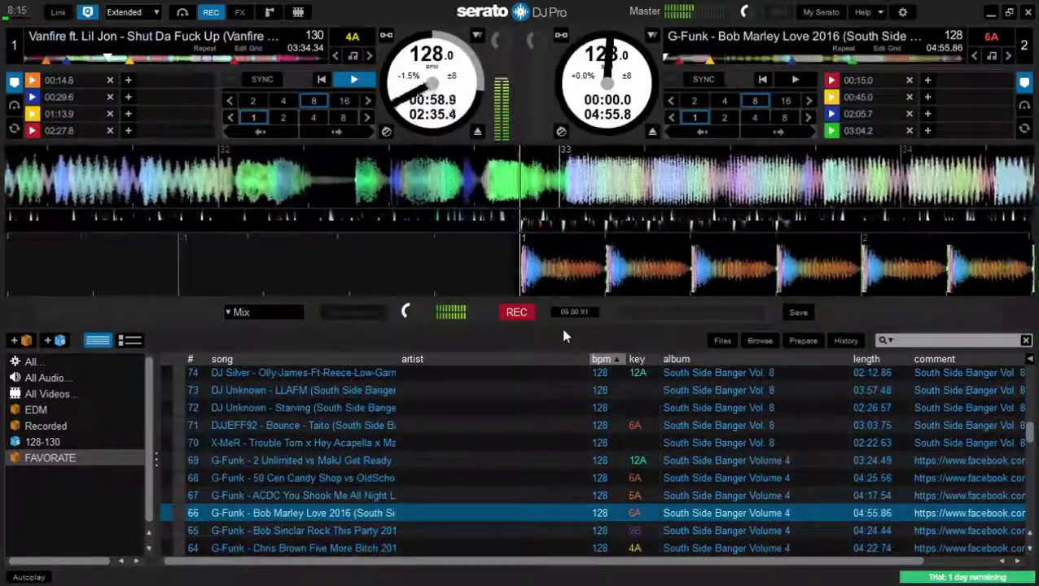
Audition the Bob Marley Love track's 00:15.0, 00:45.0 and 02:05.7 cue points on deck 2 while deck 1 plays.
{"action": "key", "text": "6"}
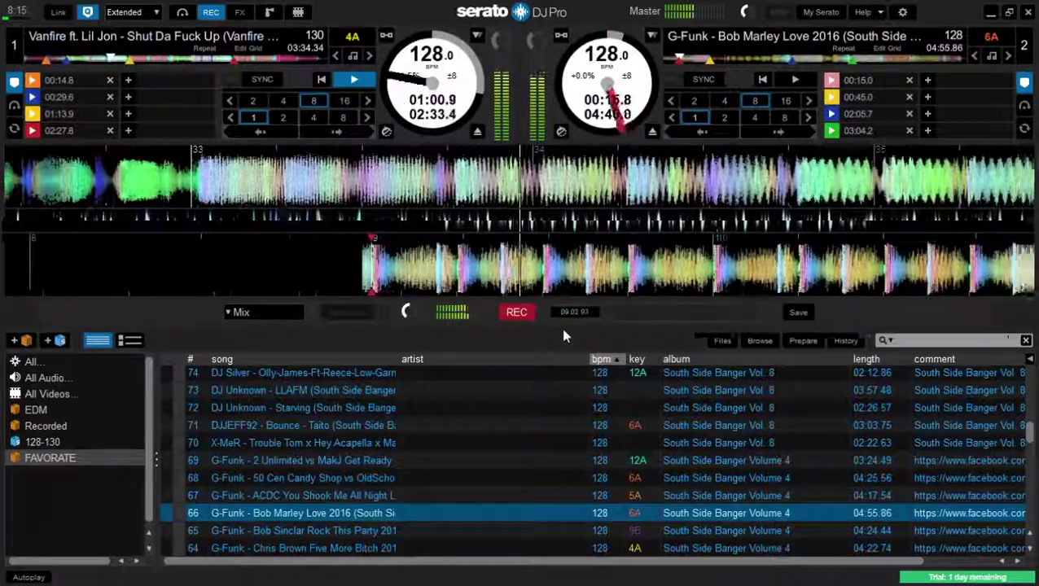
{"action": "key", "text": "8"}
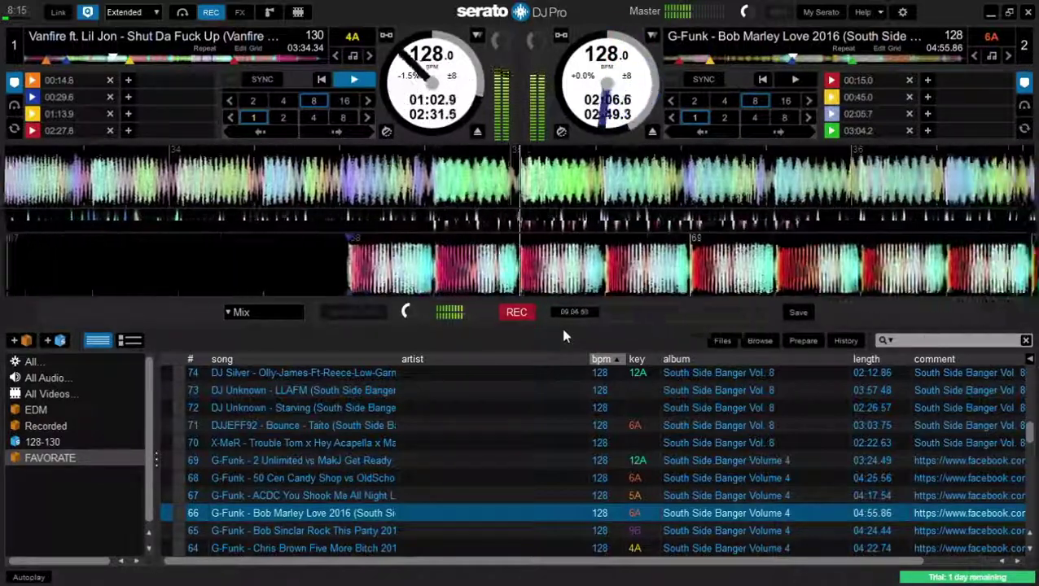
{"action": "key", "text": "6"}
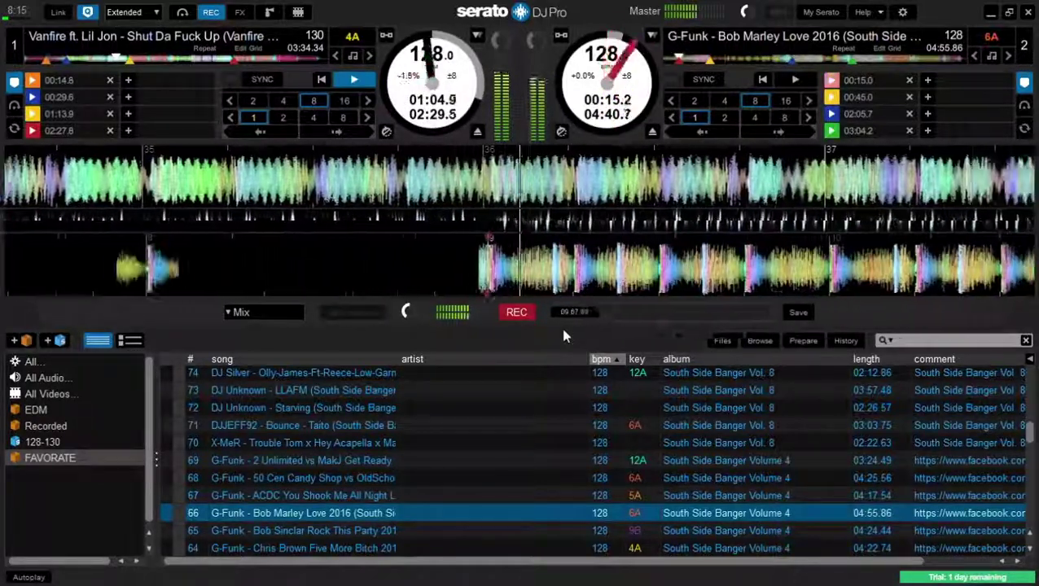
{"action": "key", "text": "7"}
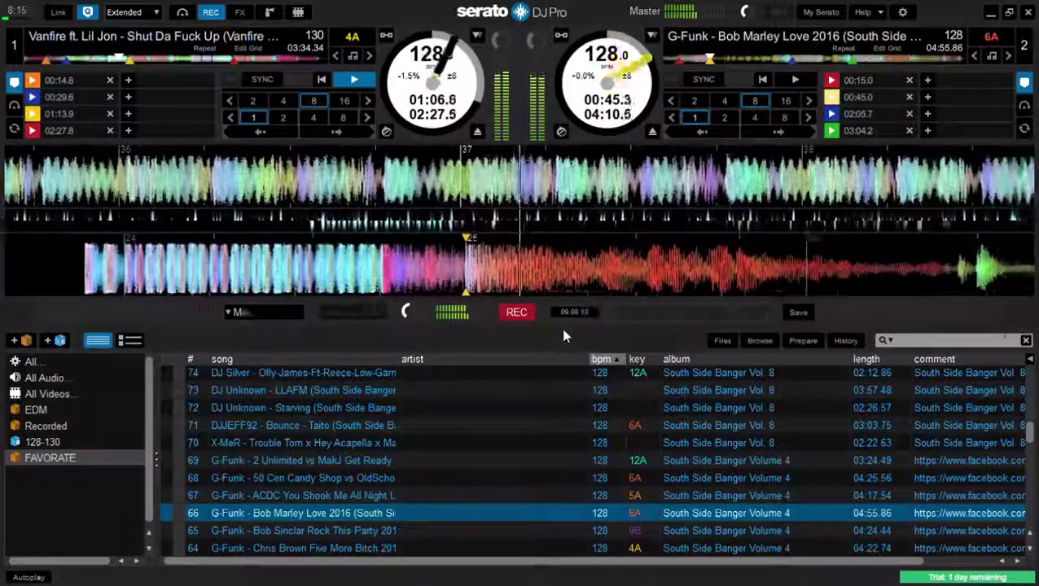
{"action": "key", "text": "7"}
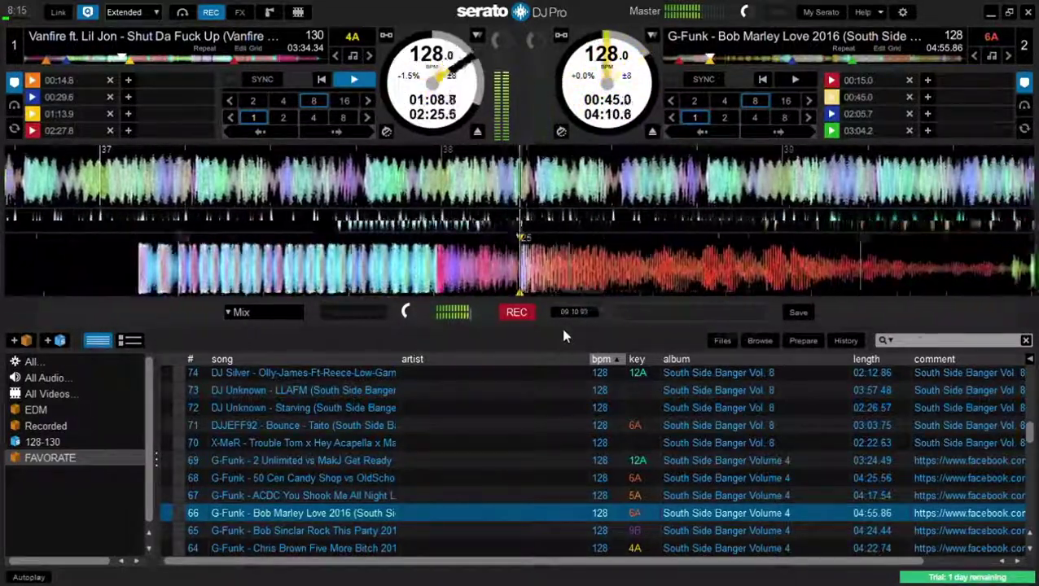
{"action": "key", "text": "8"}
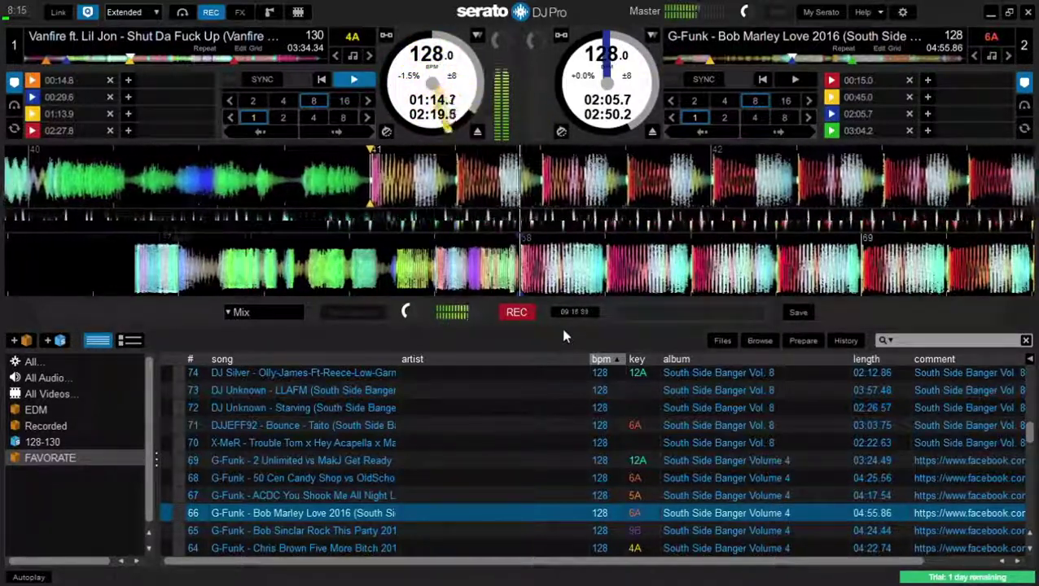
Try G-Funk - Bob Sinclar Rock This Party on deck 2, auditioning its 01:22.5 and 00:15.0 cue points.
{"action": "key", "text": "Down"}
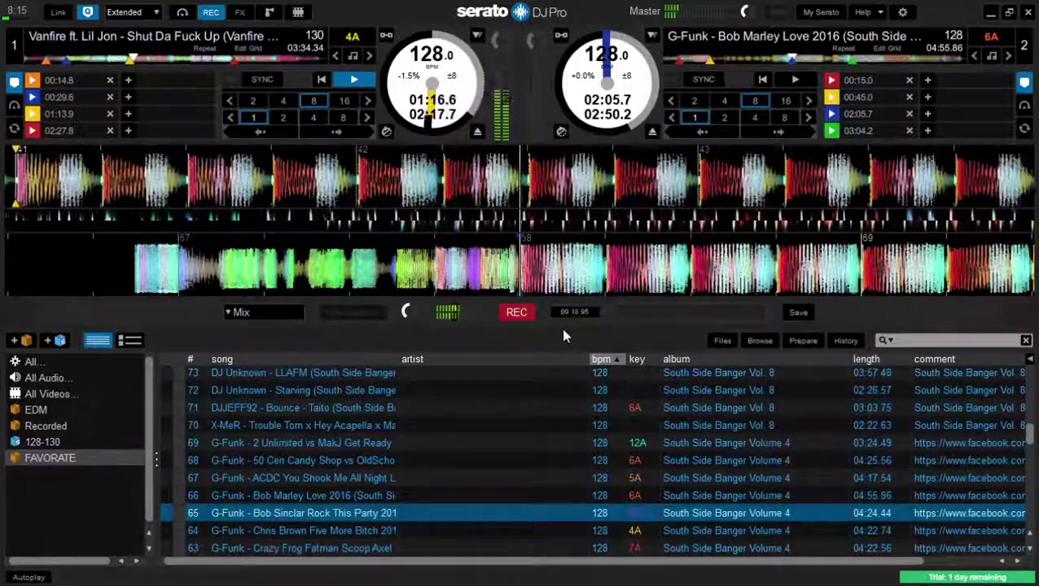
{"action": "key", "text": "shift+Right"}
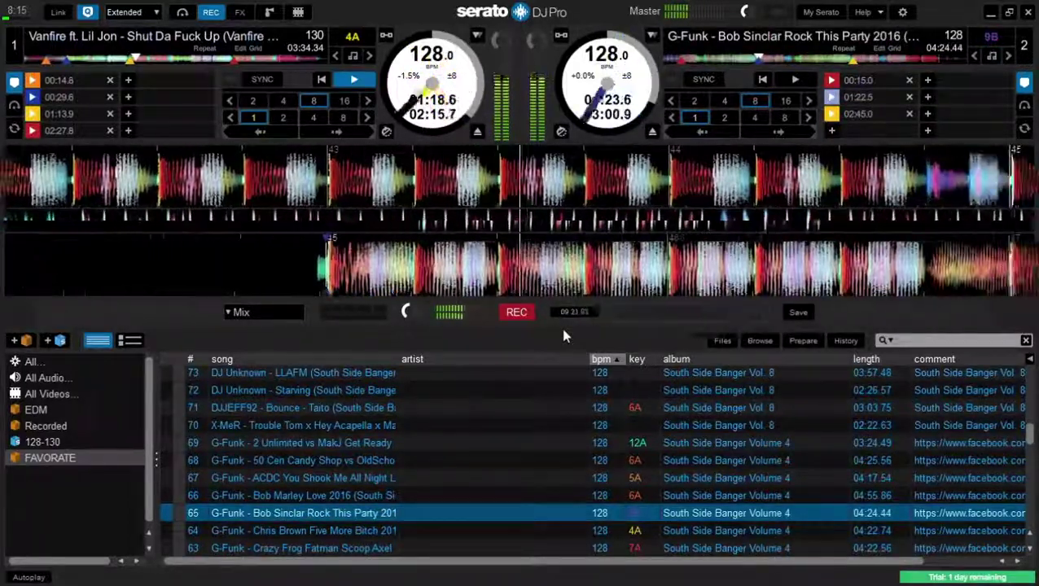
{"action": "key", "text": "8"}
{"action": "key", "text": "6"}
{"action": "key", "text": "6"}
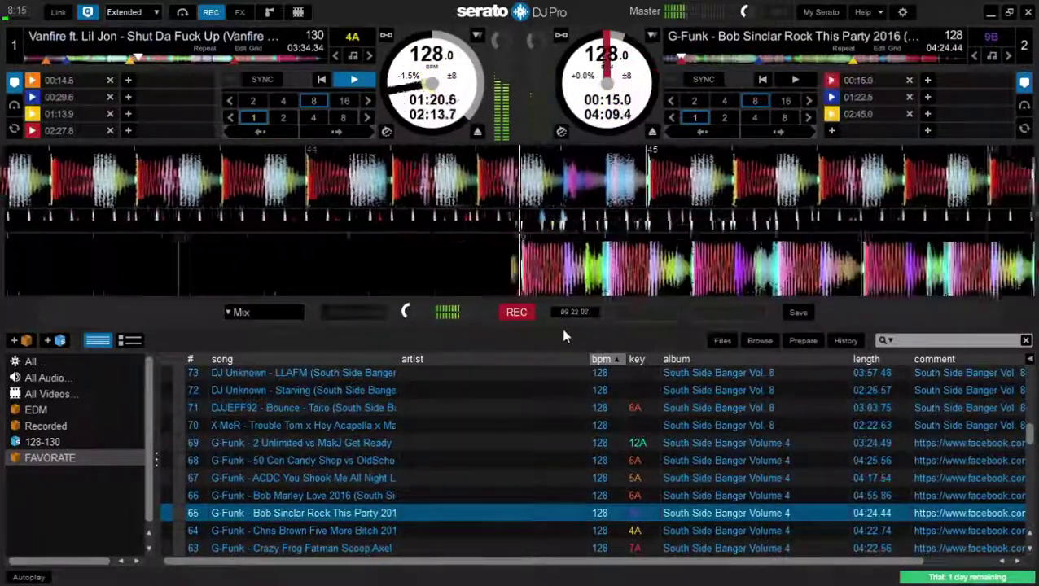
Reload G-Funk - Bob Marley Love 2016 onto deck 2 and cue it at 00:15.0.
{"action": "key", "text": "Up"}
{"action": "key", "text": "shift+Right"}
{"action": "key", "text": "6"}
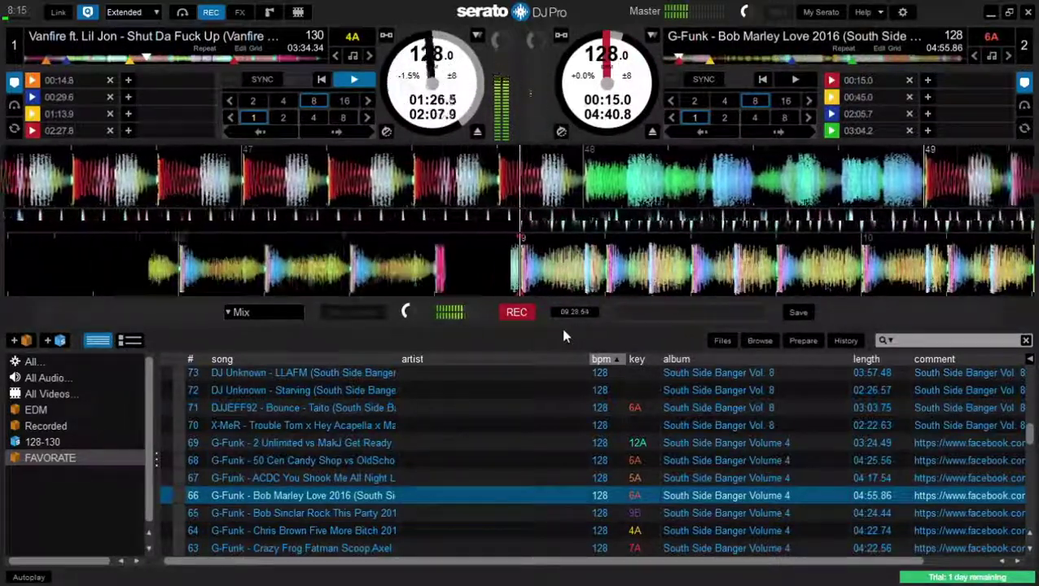
{"action": "key", "text": "6"}
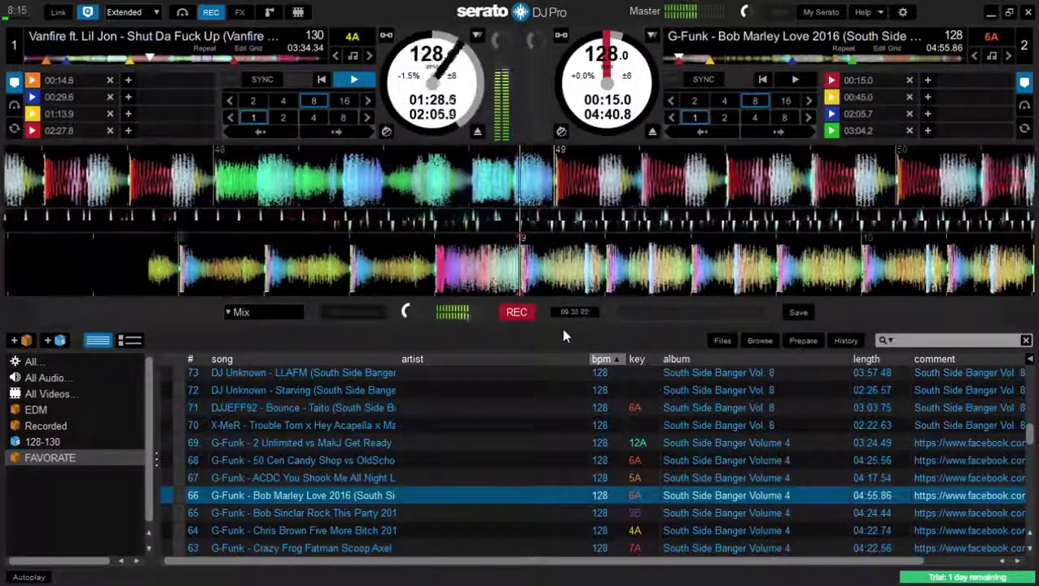
Mix in Bob Marley Love on deck 2 from its 00:15.0 cue point, stopping the Vanfire track on deck 1 near its end.
{"action": "key", "text": "s"}
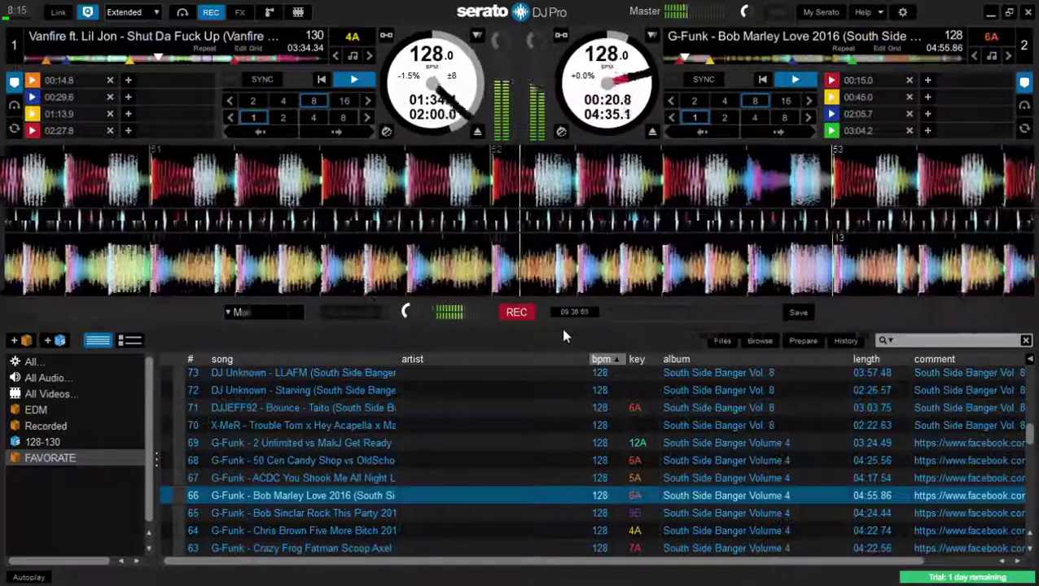
{"action": "key", "text": "6"}
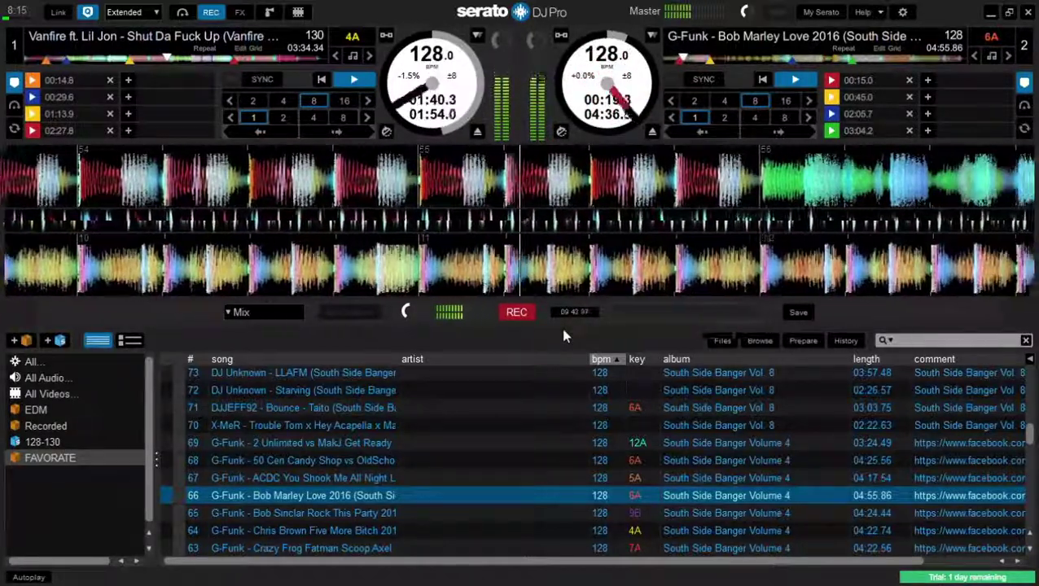
{"action": "key", "text": "6"}
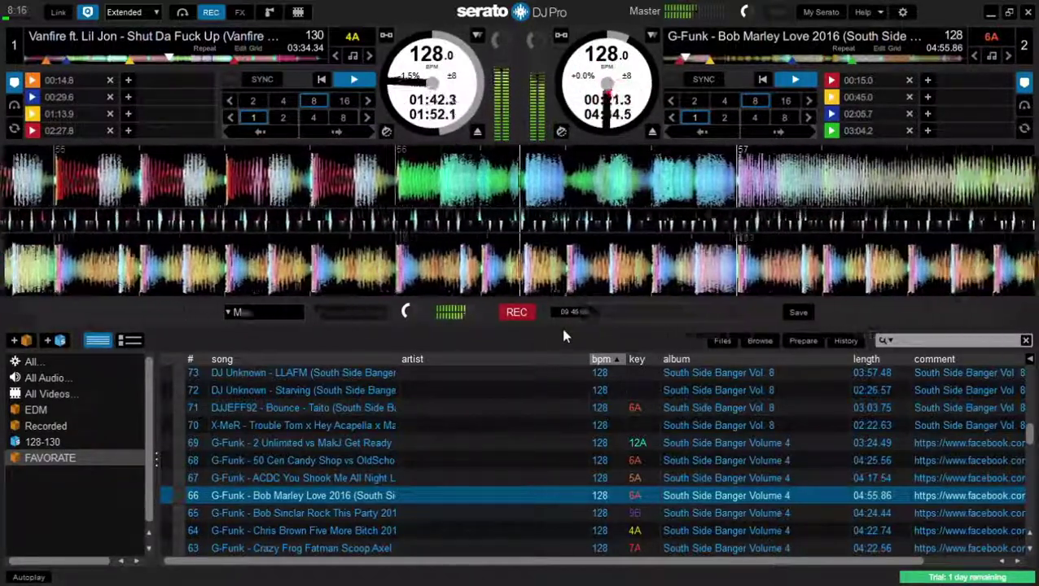
{"action": "key", "text": "6"}
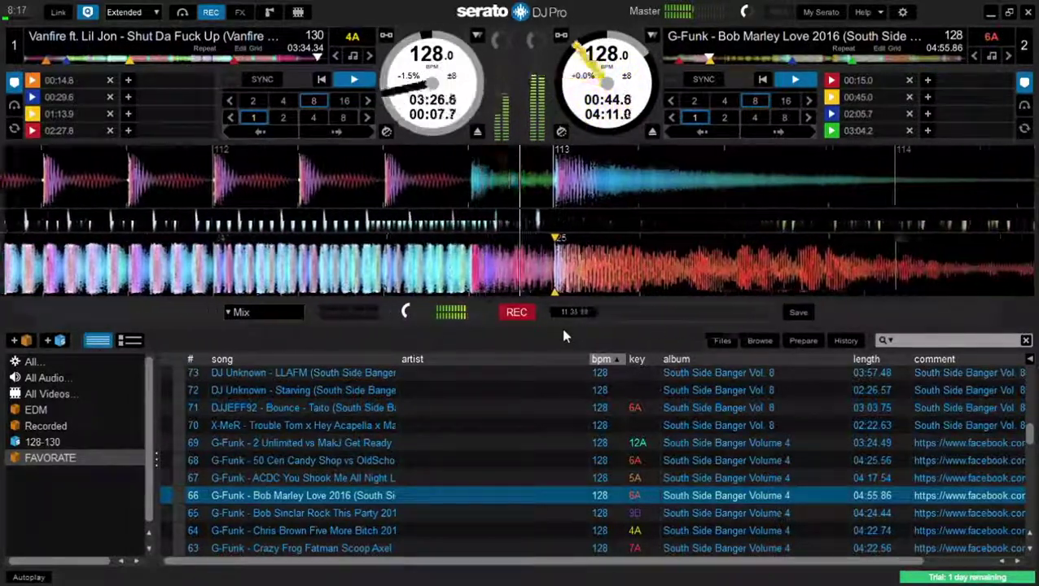
{"action": "key", "text": "w"}
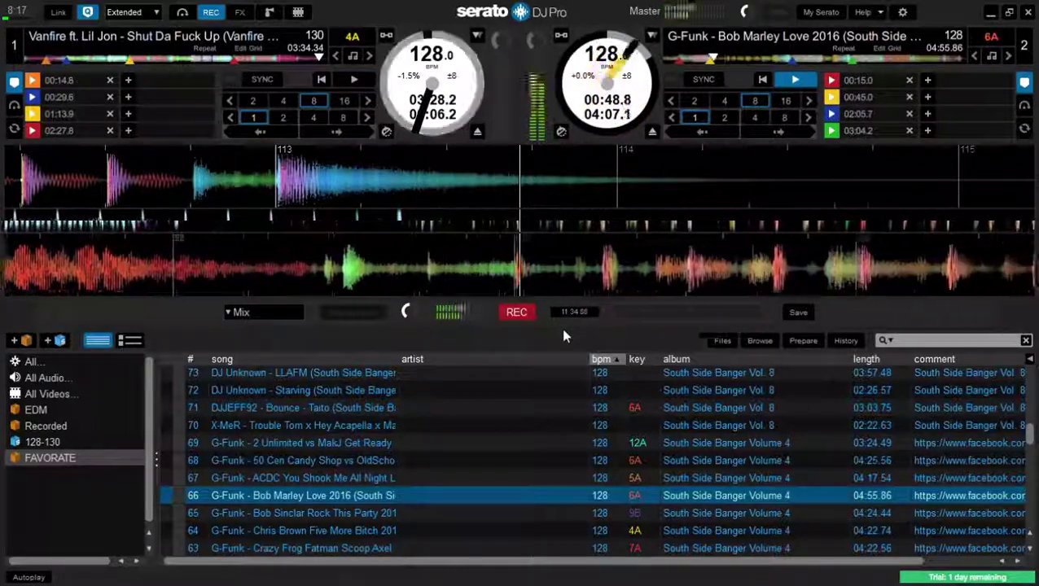
Load the 128 BPM DJ Silver - Quintino-Ft-Galantis-ASAP-Ferg track, number 76 in the crate, onto deck 1.
{"action": "key", "text": "Up"}
{"action": "key", "text": "Up"}
{"action": "key", "text": "Up"}
{"action": "key", "text": "Up"}
{"action": "key", "text": "Up"}
{"action": "key", "text": "Up"}
{"action": "key", "text": "Up"}
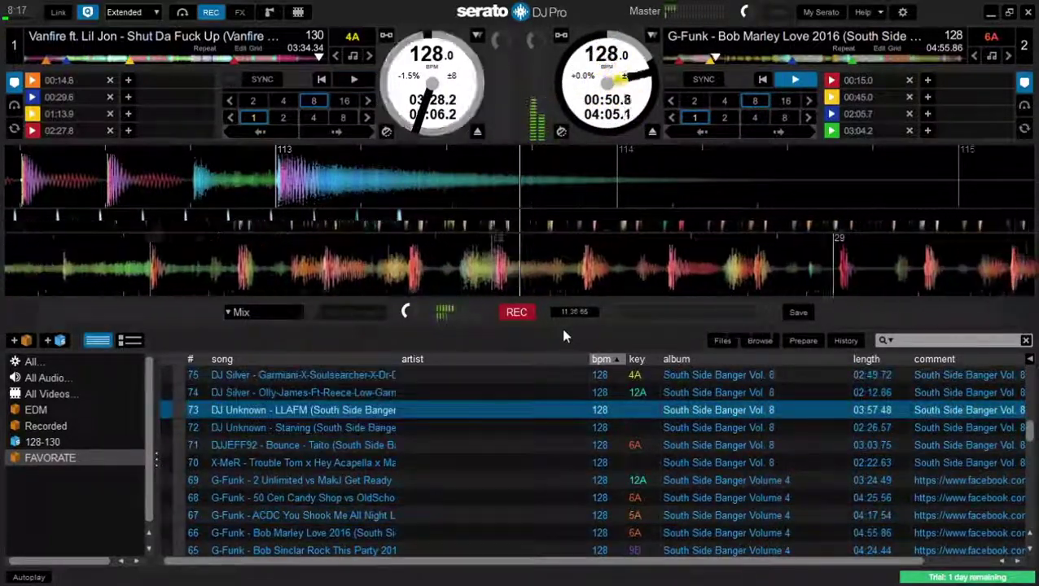
{"action": "key", "text": "Up"}
{"action": "key", "text": "Up"}
{"action": "key", "text": "Up"}
{"action": "key", "text": "shift+Left"}
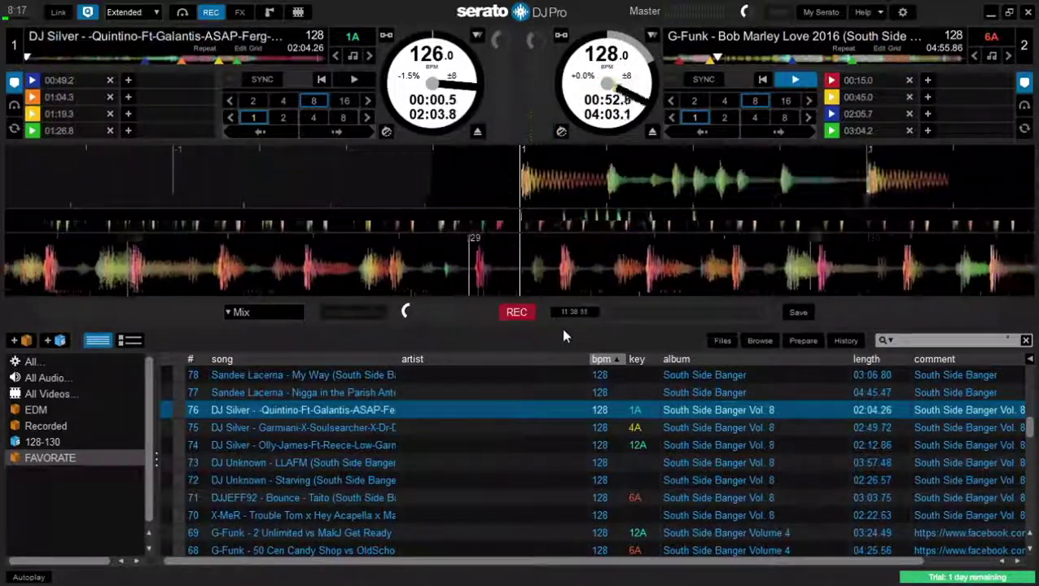
Audition the DJ Silver track's 00:49.2 and 01:04.3 cue points on deck 1, setting its tempo to 128.0 BPM.
{"action": "key", "text": "1"}
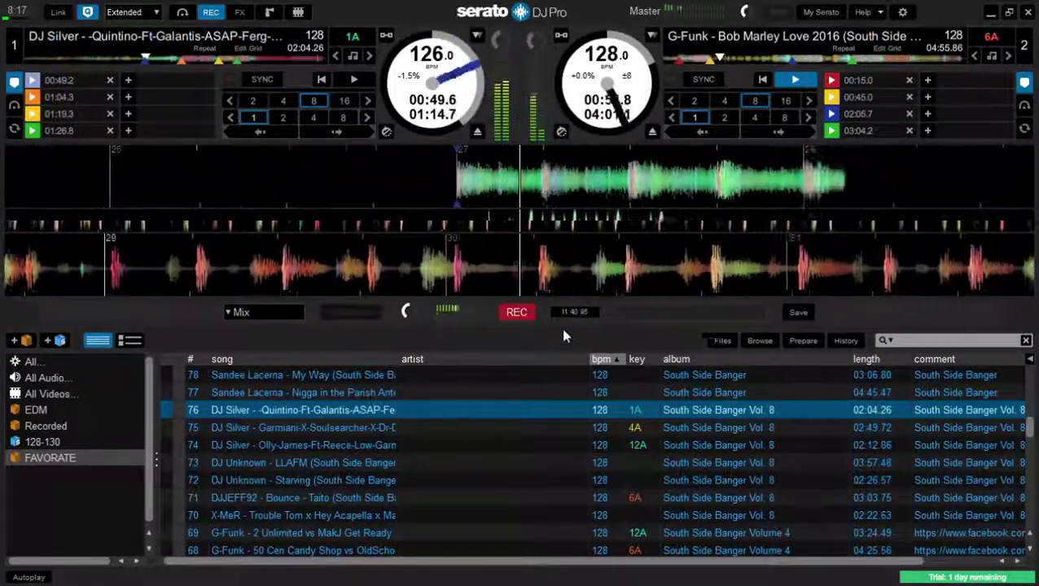
{"action": "key", "text": "2"}
{"action": "key", "text": "2"}
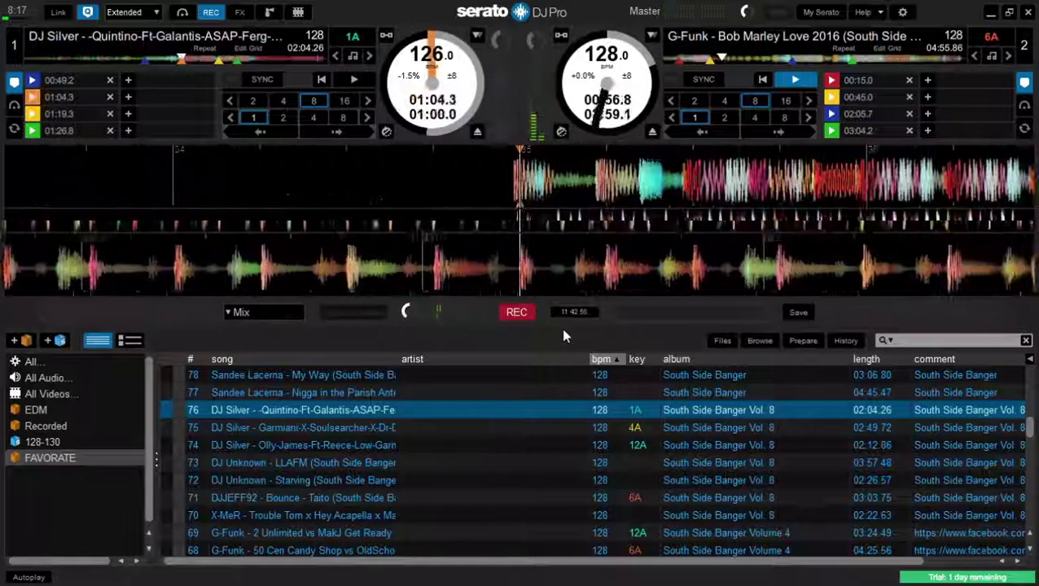
{"action": "key", "text": "2"}
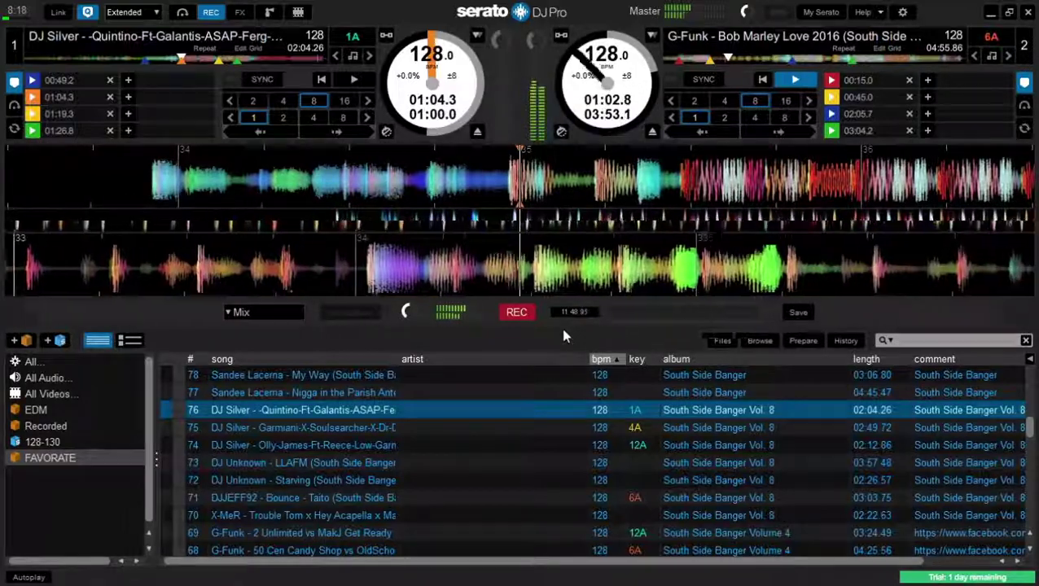
{"action": "key", "text": "2"}
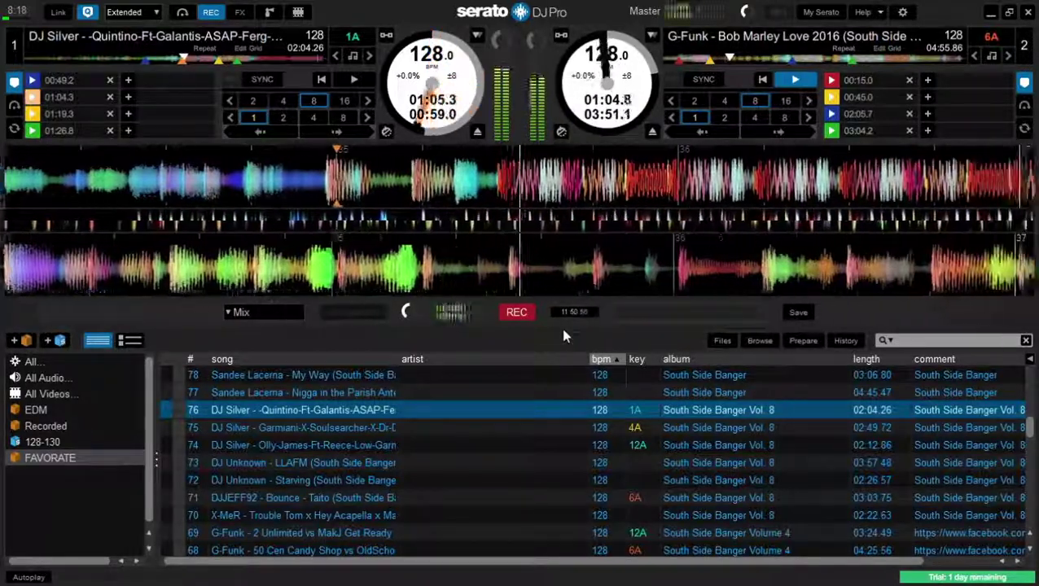
{"action": "key", "text": "2"}
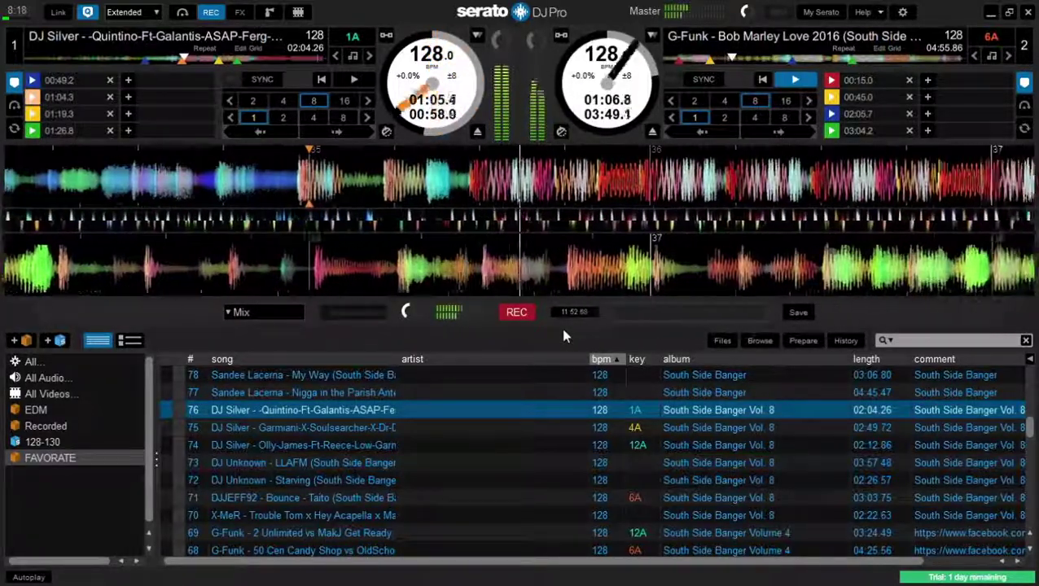
Retrigger the DJ Silver track's 01:04.3 cue point on deck 1 several times, then audition its 01:19.3 cue point.
{"action": "key", "text": "2"}
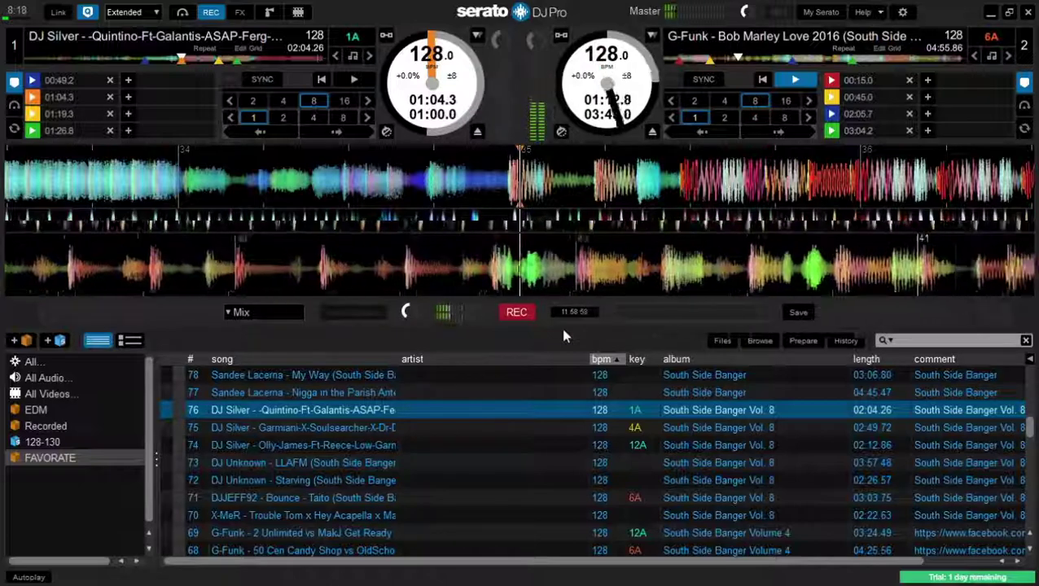
{"action": "key", "text": "2"}
{"action": "key", "text": "2"}
{"action": "key", "text": "2"}
{"action": "key", "text": "3"}
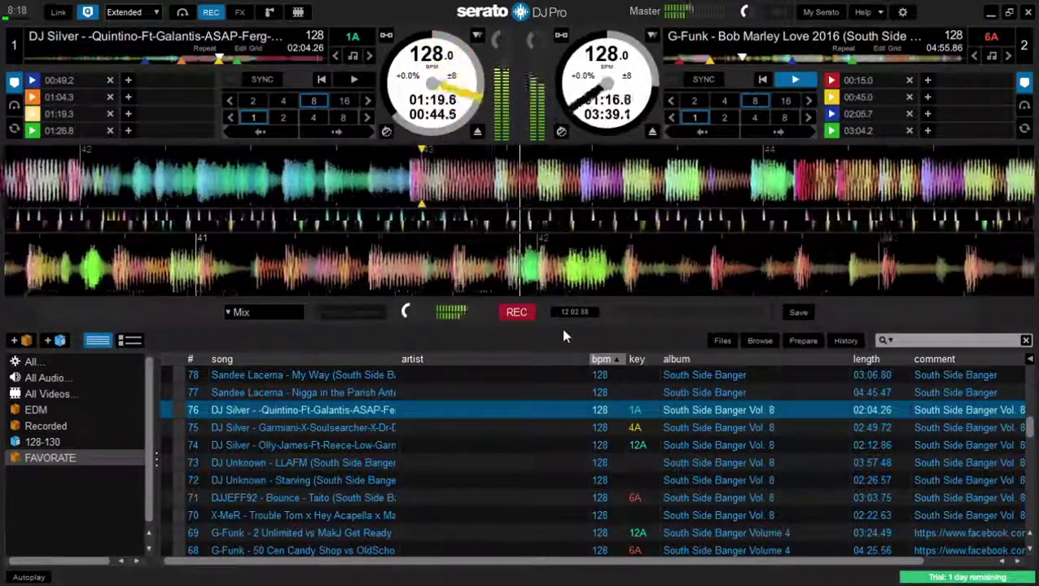
Mix in the DJ Silver track on deck 1 from its 01:04.3 cue point, taking over from Bob Marley Love on deck 2.
{"action": "key", "text": "1"}
{"action": "key", "text": "2"}
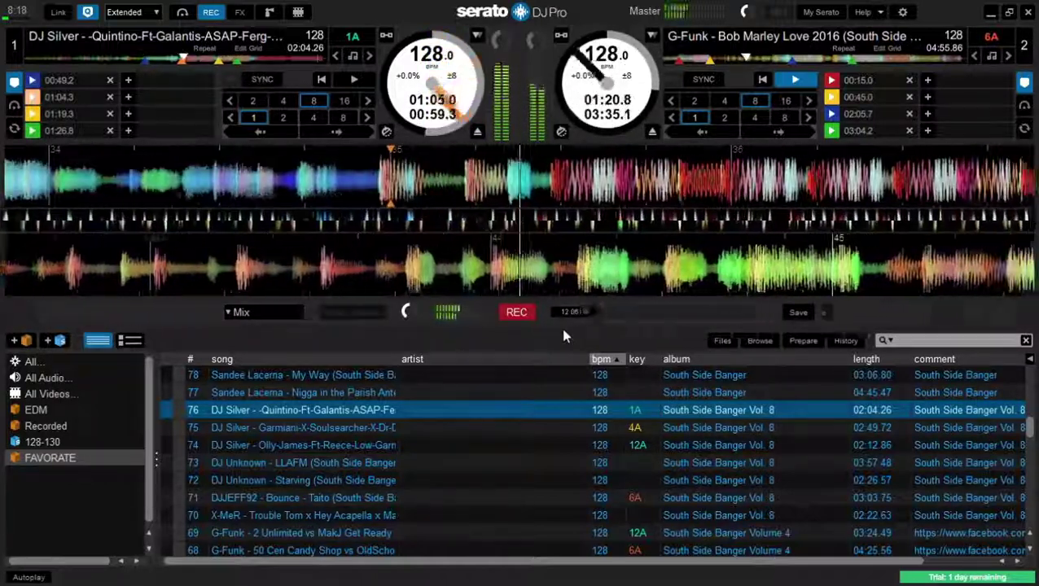
{"action": "key", "text": "2"}
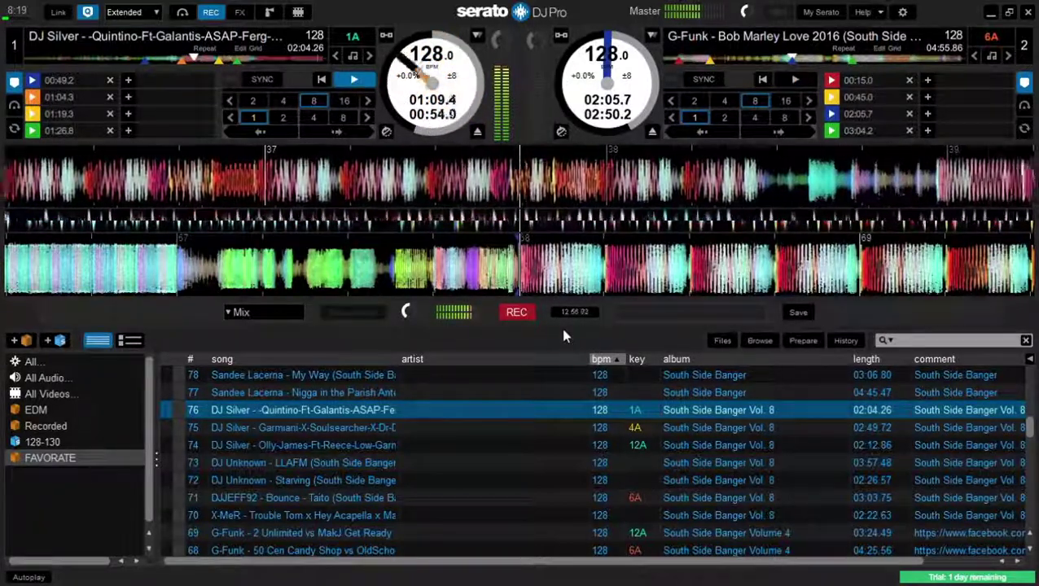
Load G-Funk - Show Me Latch Alive 2016 from the FAVORATE crate onto deck 2.
{"action": "key", "text": "Up"}
{"action": "key", "text": "Up"}
{"action": "key", "text": "Up"}
{"action": "key", "text": "shift+Right"}
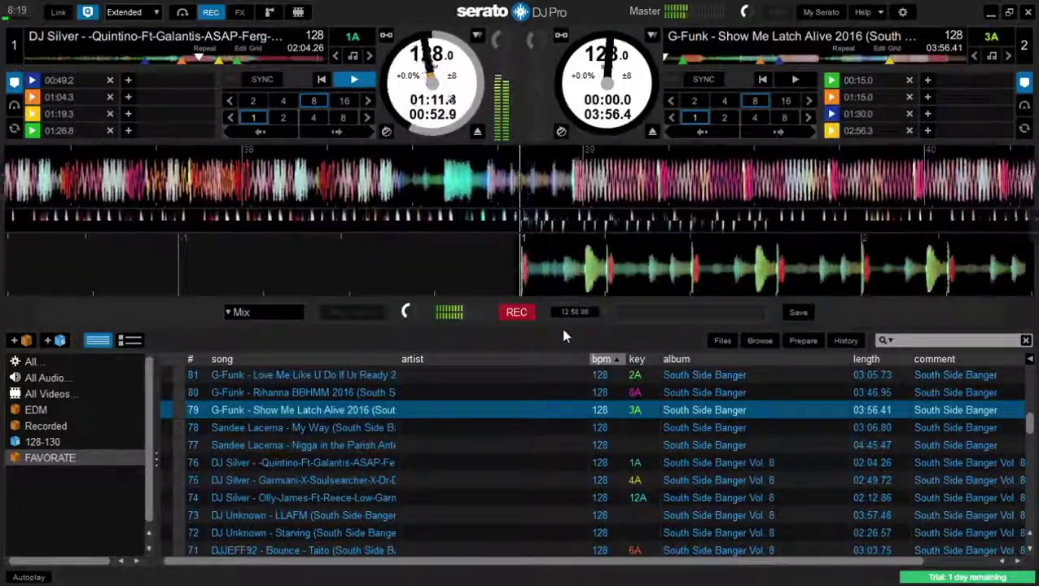
Audition the Show Me Latch Alive track's 01:15.0, 01:30.0 and 02:56.3 cue points on deck 2 while deck 1 plays.
{"action": "key", "text": "7"}
{"action": "key", "text": "8"}
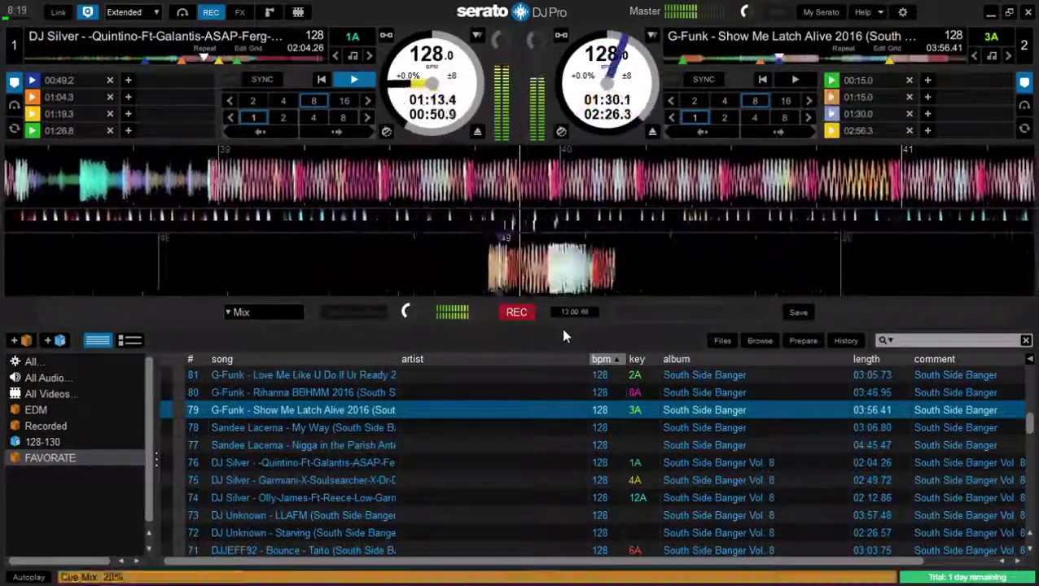
{"action": "key", "text": "7"}
{"action": "key", "text": "8"}
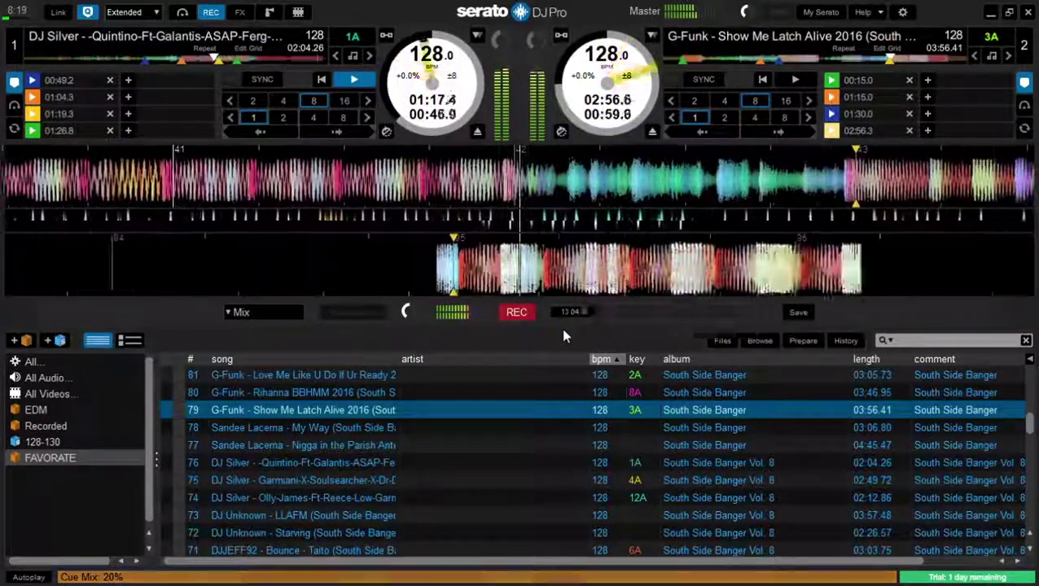
Mix in Show Me Latch Alive on deck 2 from its 00:15.0 cue point, taking over from the DJ Silver track on deck 1.
{"action": "key", "text": "6"}
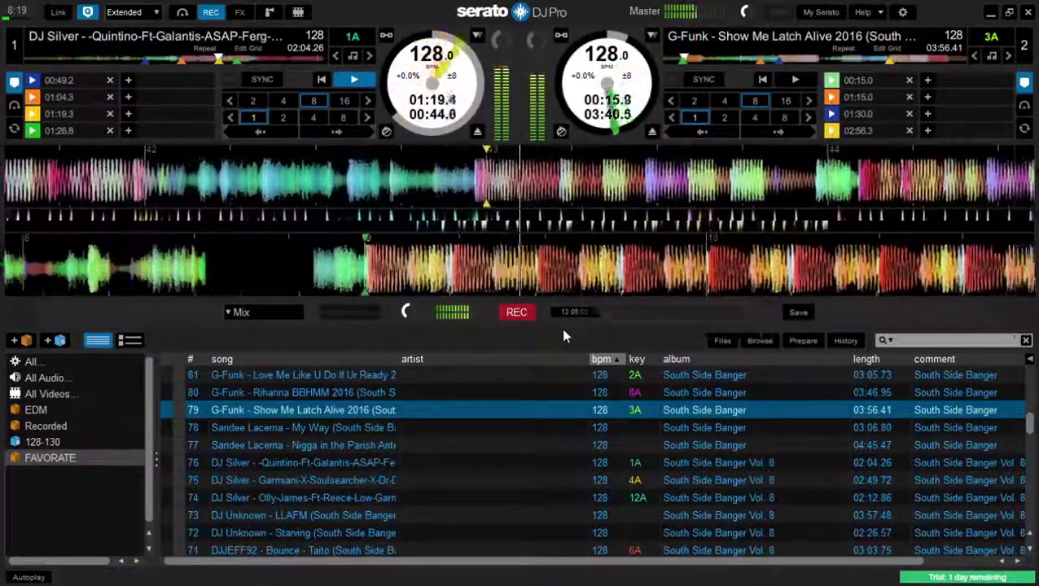
{"action": "key", "text": "7"}
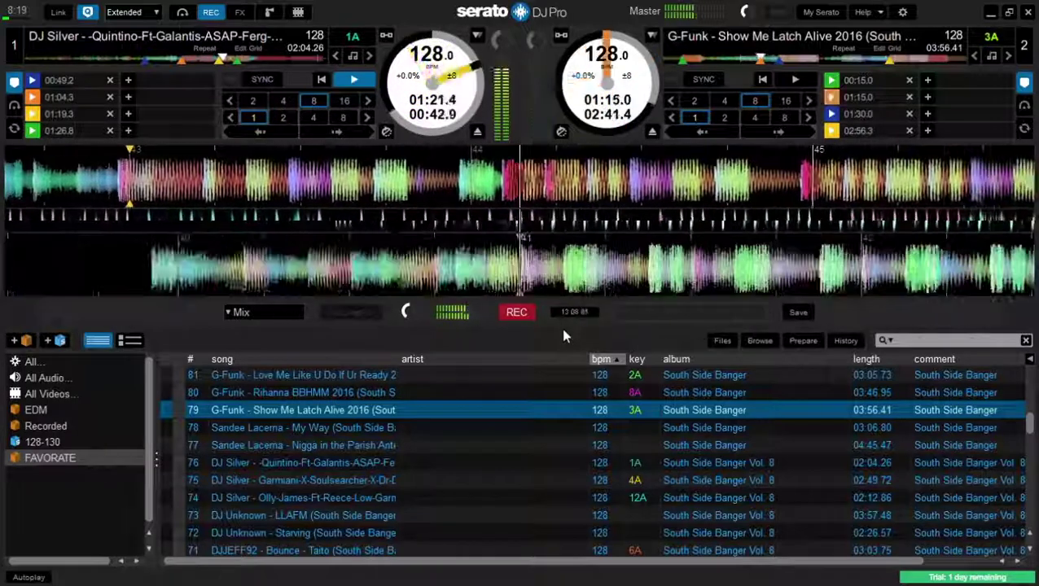
{"action": "key", "text": "6"}
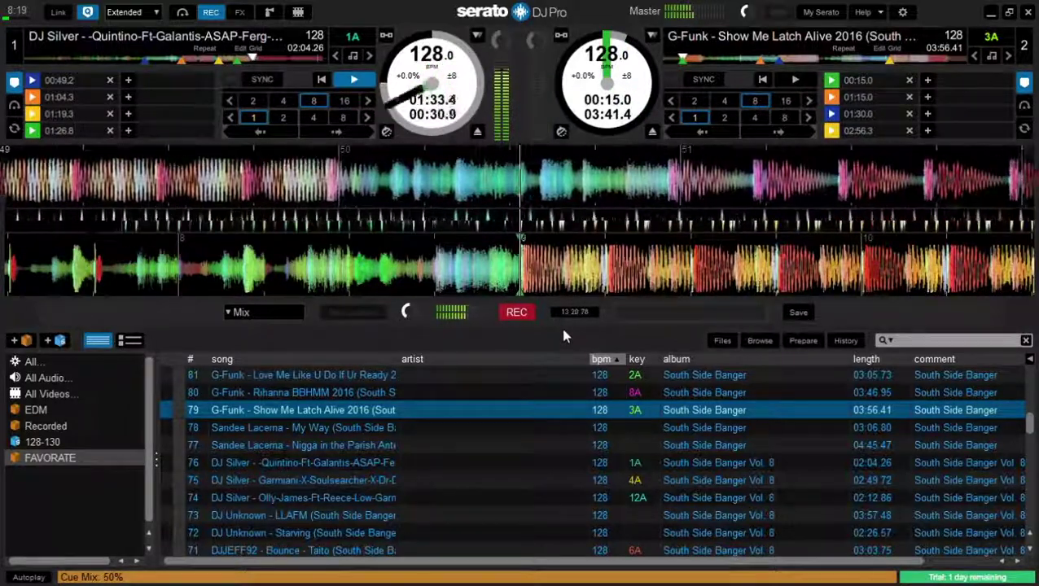
{"action": "key", "text": "space"}
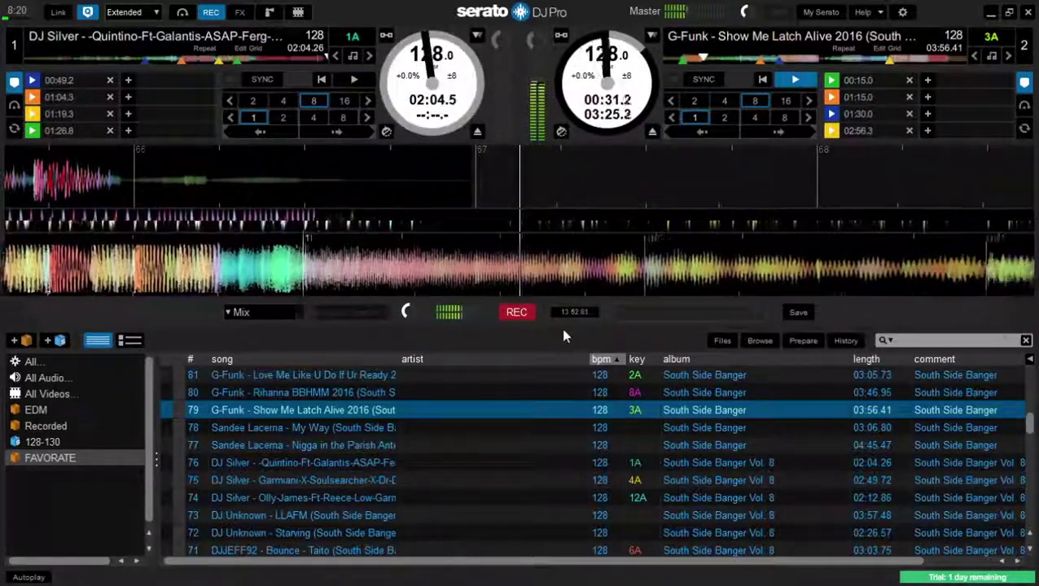
Load G-Funk - Rihanna BBHMM 2016 onto deck 1 and audition its 00:28.2, 01:00.0 and 01:22.5 cue points.
{"action": "key", "text": "Up"}
{"action": "key", "text": "shift+Left"}
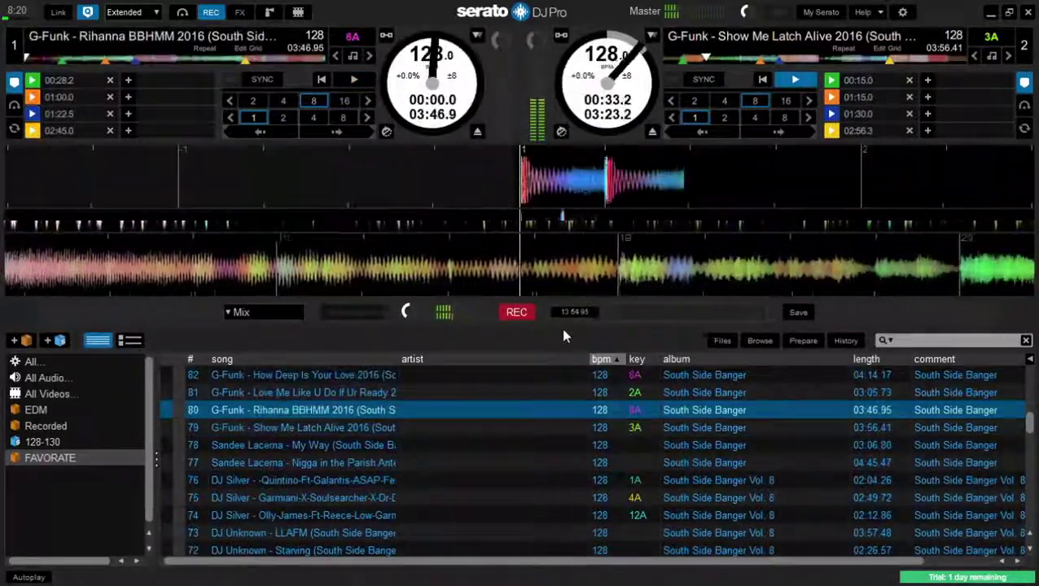
{"action": "key", "text": "1"}
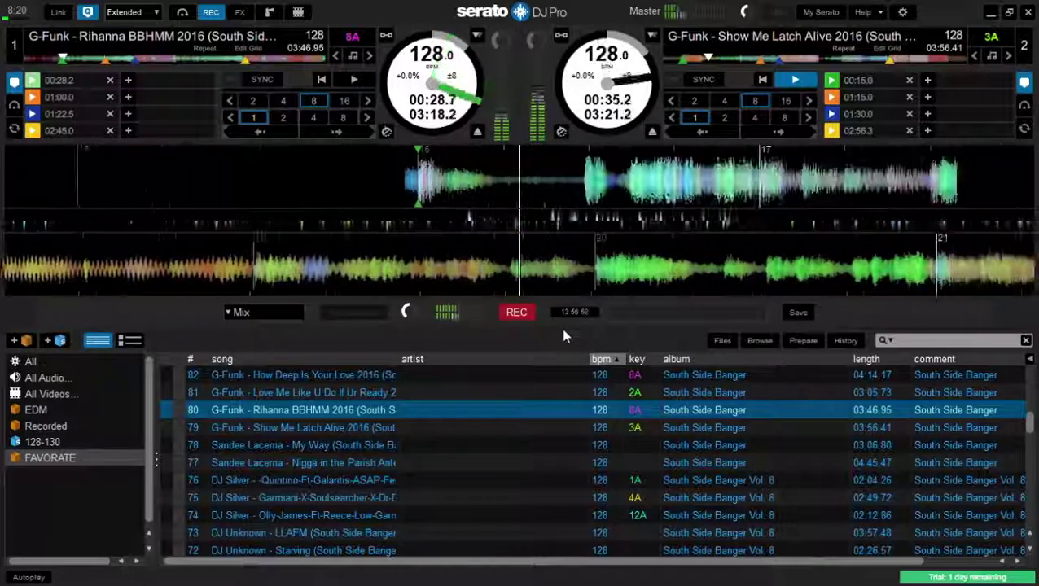
{"action": "key", "text": "2"}
{"action": "key", "text": "3"}
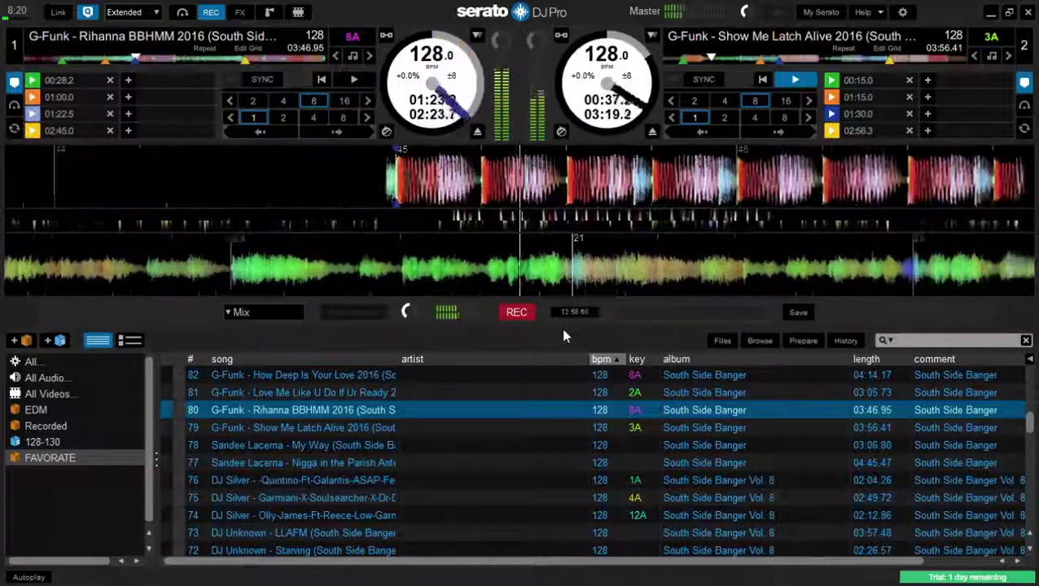
Load G-Funk - Love Me Like U Do onto deck 1 and audition its 00:48.8, 01:03.8, 01:33.8 and 02:03.8 cue points.
{"action": "key", "text": "Up"}
{"action": "key", "text": "shift+Left"}
{"action": "key", "text": "1"}
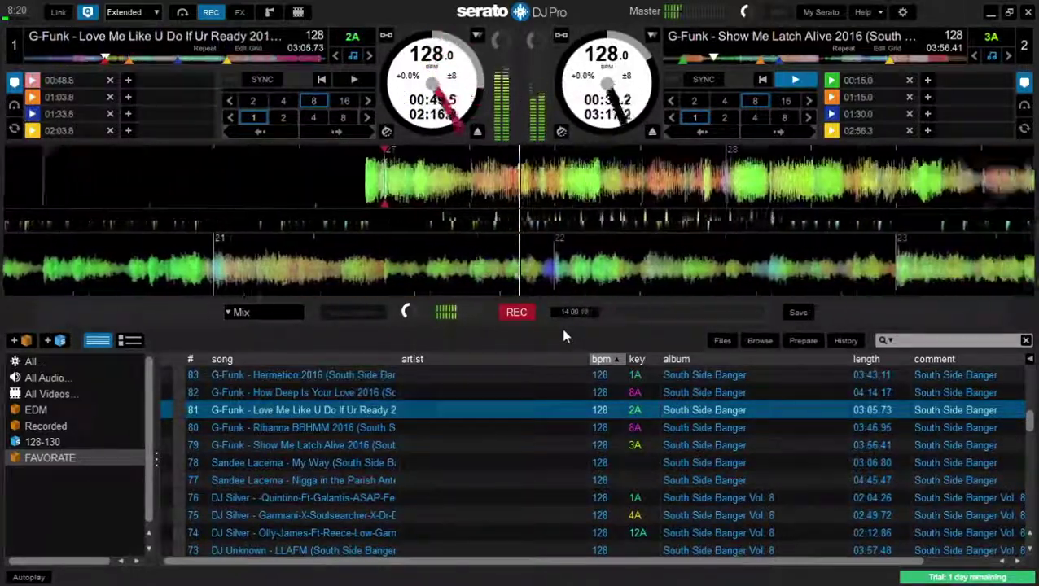
{"action": "key", "text": "2"}
{"action": "key", "text": "3"}
{"action": "key", "text": "3"}
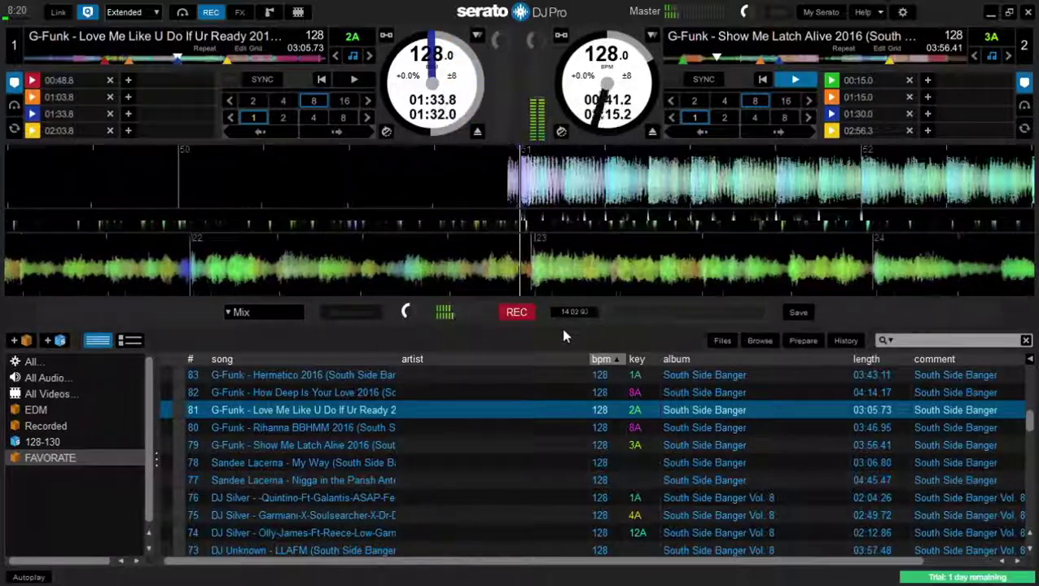
{"action": "key", "text": "4"}
{"action": "key", "text": "4"}
{"action": "key", "text": "4"}
Load G-Funk - How Deep Is Your Love 2016 onto deck 1 and audition its 00:30.0, 01:20.6, 03:10.3 and 01:36.6 cue points.
{"action": "key", "text": "Up"}
{"action": "key", "text": "shift+Left"}
{"action": "key", "text": "1"}
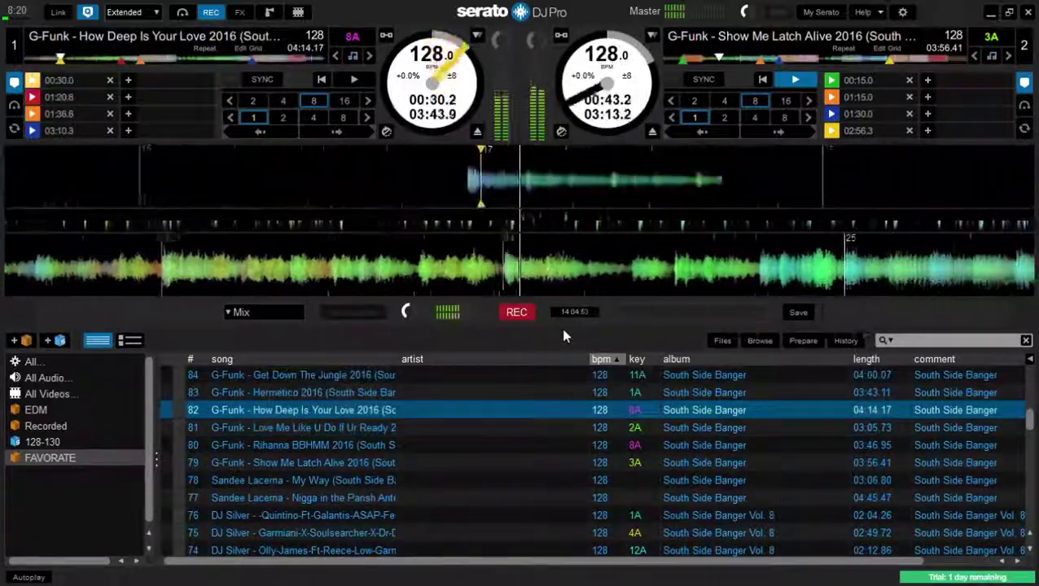
{"action": "key", "text": "2"}
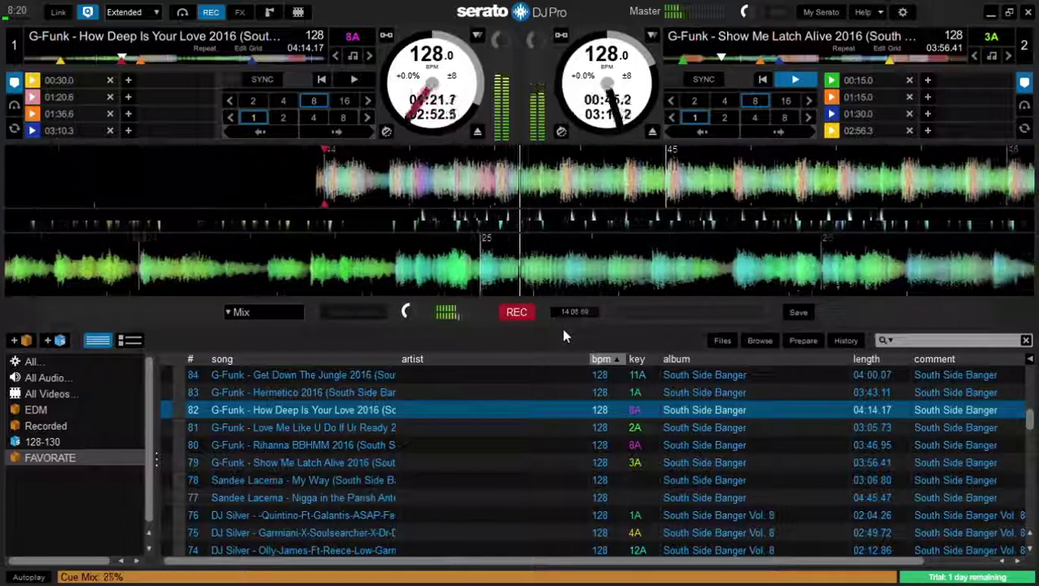
{"action": "key", "text": "4"}
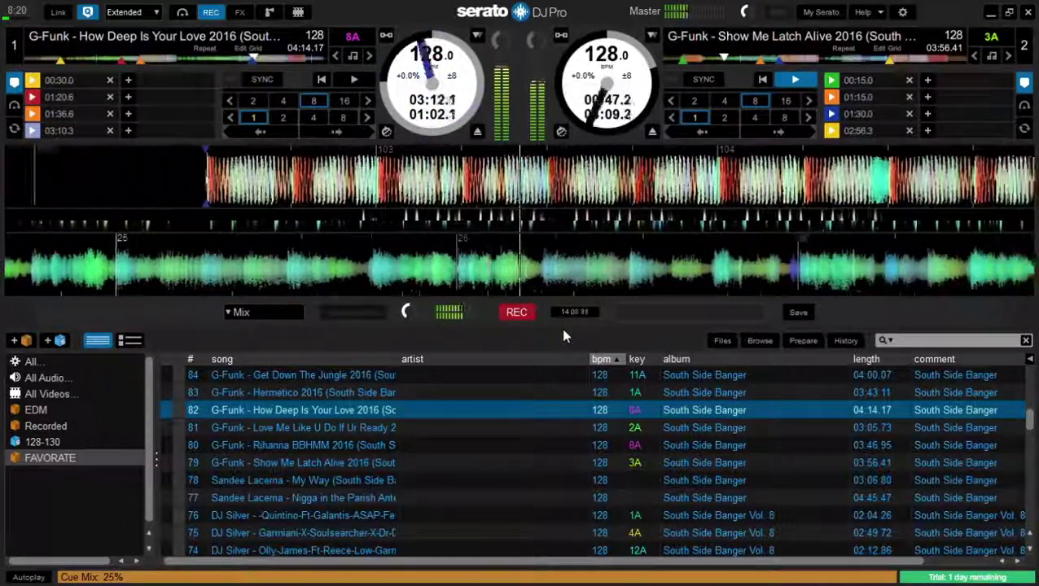
{"action": "key", "text": "3"}
{"action": "key", "text": "2"}
Mix in How Deep Is Your Love on deck 1 from its 00:30.0 cue point, taking over from Show Me Latch Alive on deck 2.
{"action": "key", "text": "1"}
{"action": "key", "text": "1"}
{"action": "key", "text": "1"}
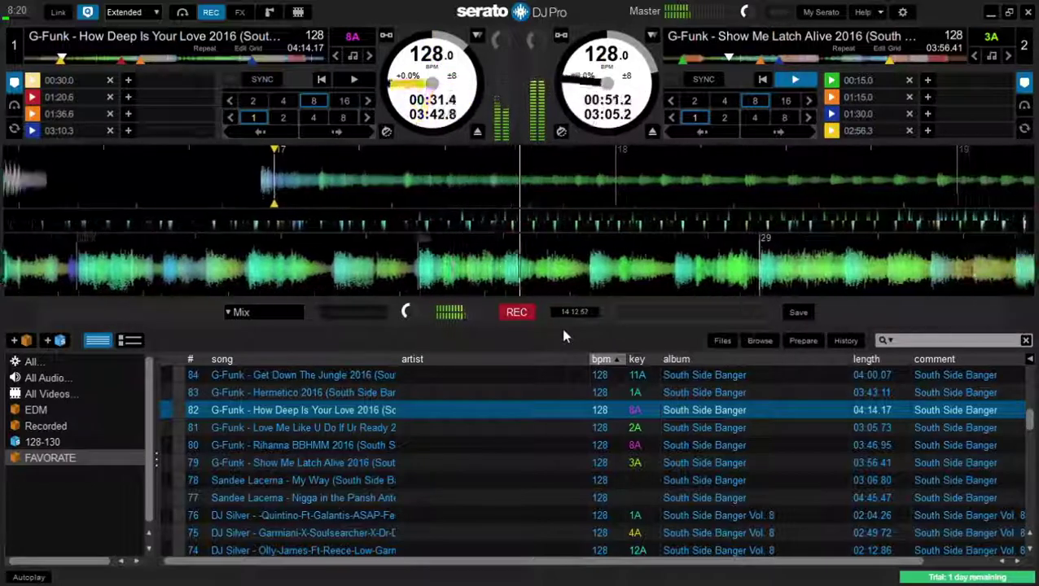
{"action": "key", "text": "1"}
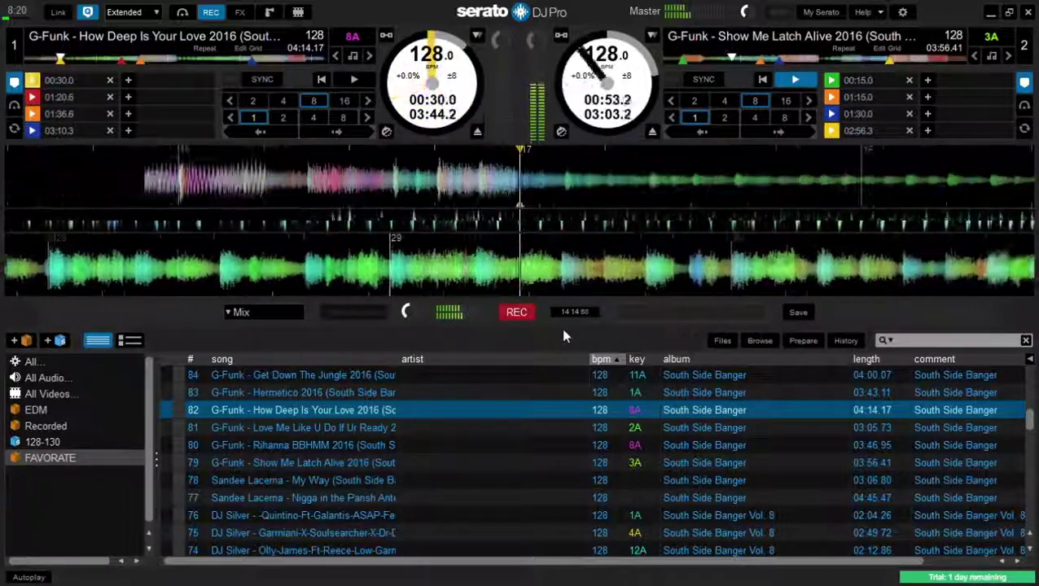
{"action": "key", "text": "2"}
{"action": "key", "text": "1"}
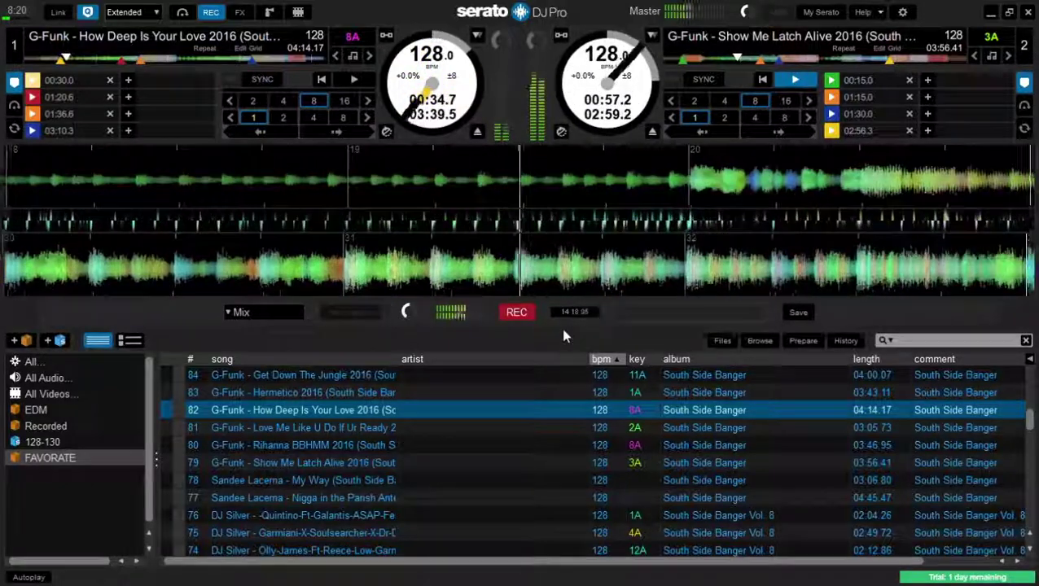
{"action": "key", "text": "1"}
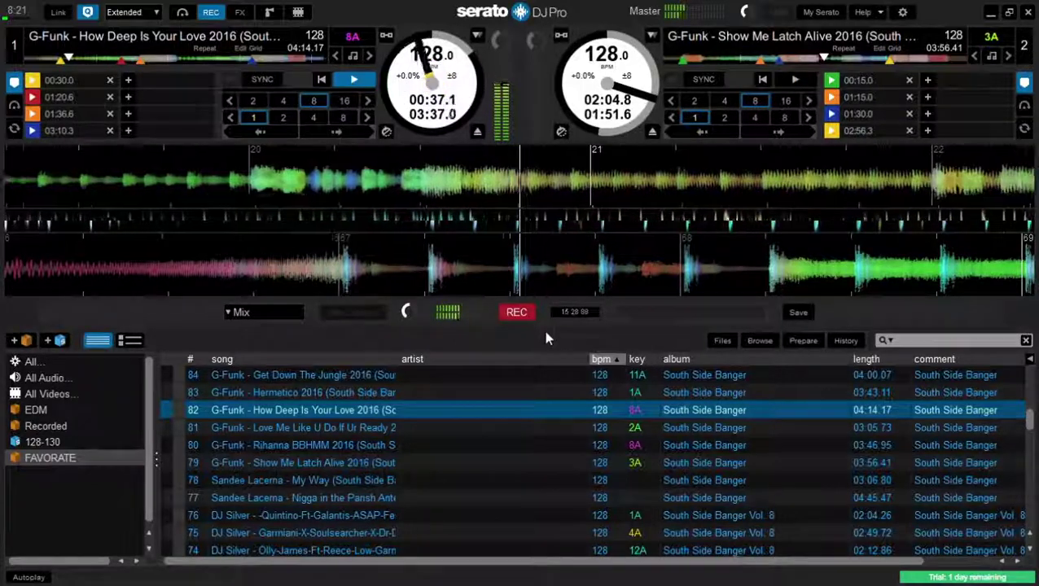
Try out Hermetico 2016 and Get Down The Jungle 2016 on deck 2, auditioning the latter's 00:30.0, 00:45.0 and 01:00.0 cue points.
{"action": "key", "text": "Up"}
{"action": "key", "text": "shift+Right"}
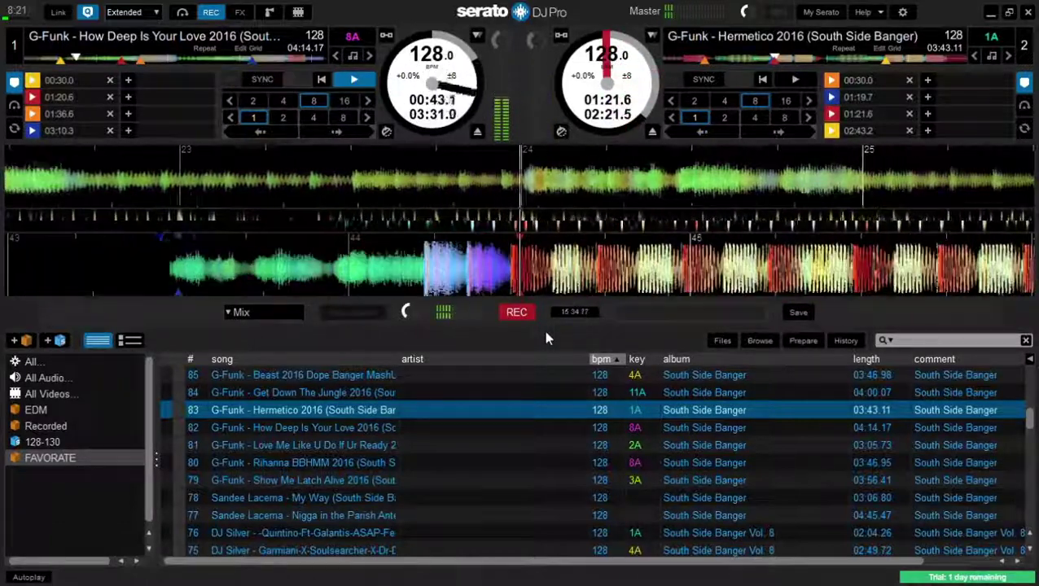
{"action": "key", "text": "Up"}
{"action": "key", "text": "shift+Right"}
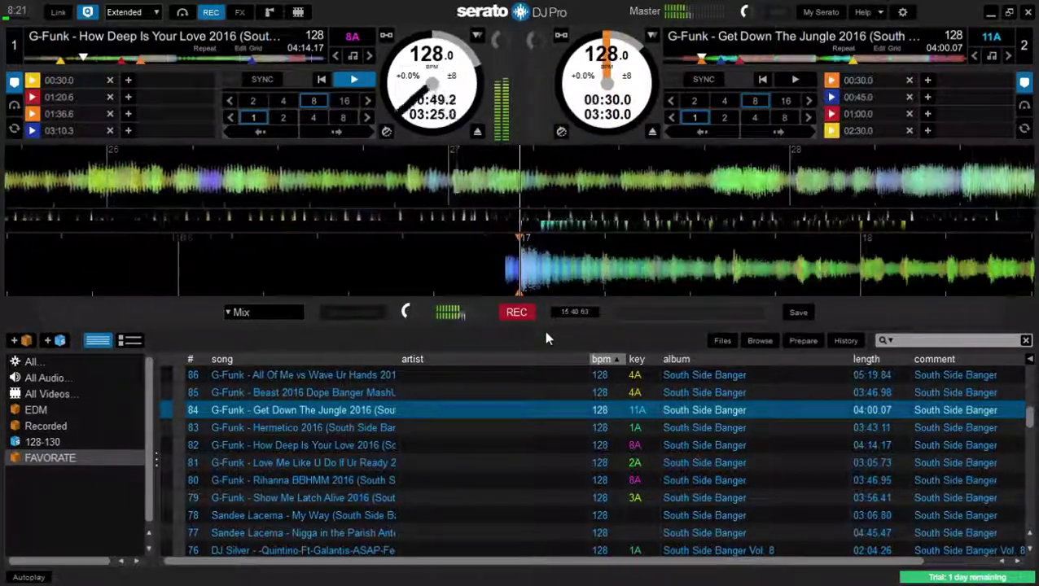
{"action": "key", "text": "7"}
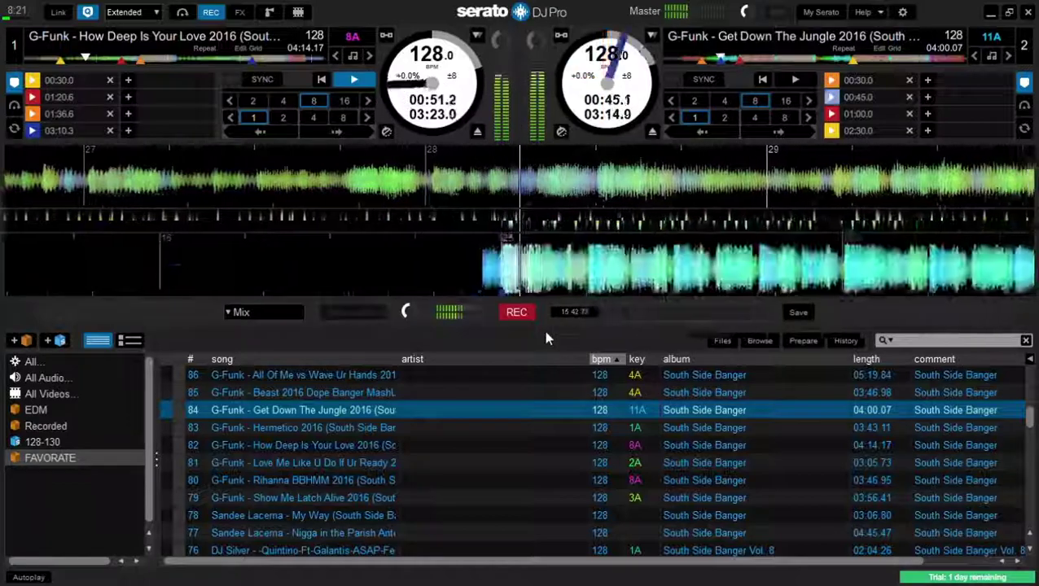
{"action": "key", "text": "8"}
{"action": "key", "text": "9"}
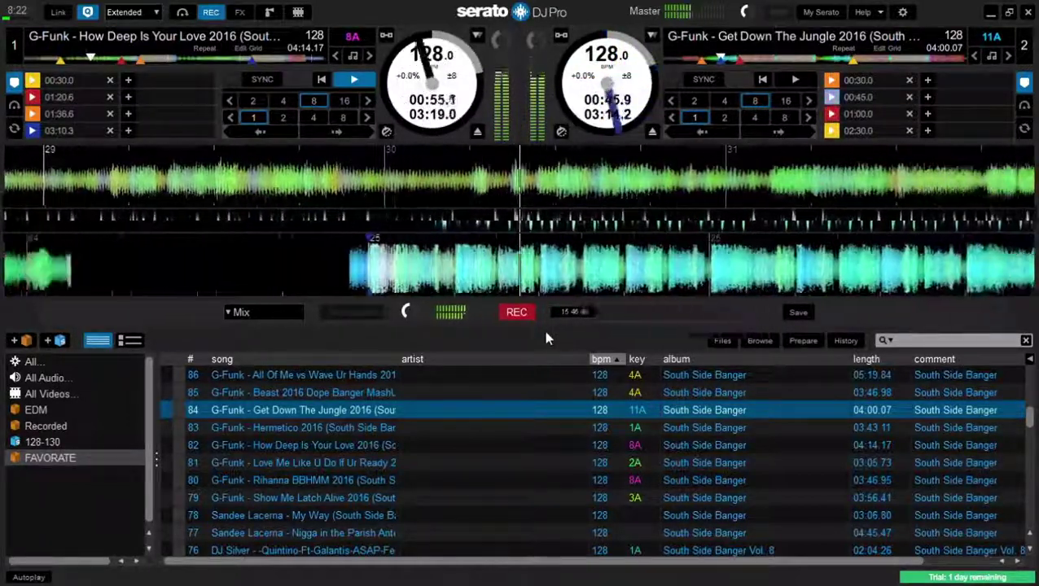
{"action": "key", "text": "8"}
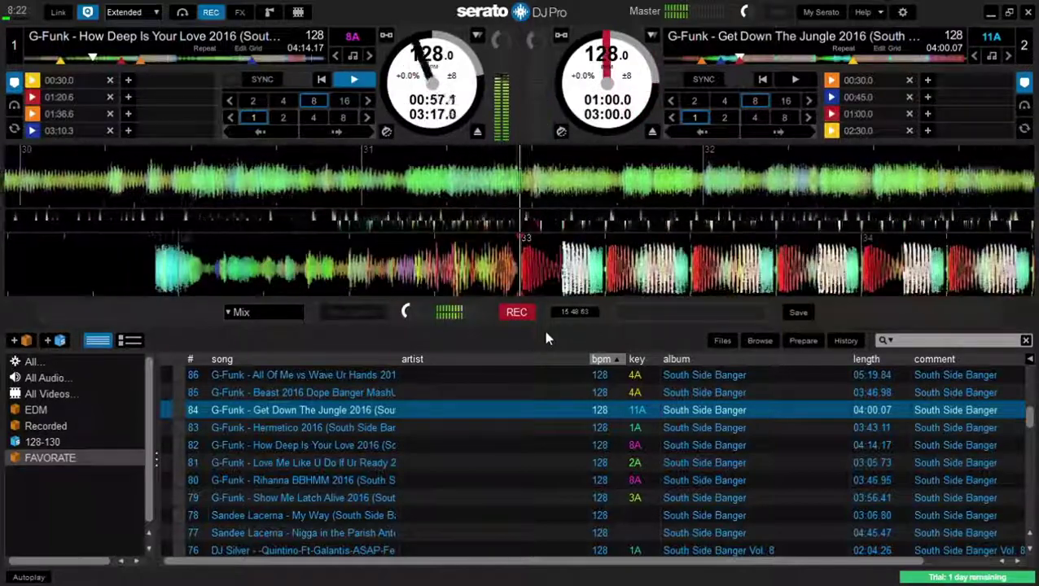
Load Beast 2016 Dope Banger MashUp onto deck 2 and mix it in from its 00:00.0 cue point using an 8-beat loop.
{"action": "key", "text": "Up"}
{"action": "key", "text": "shift+Right"}
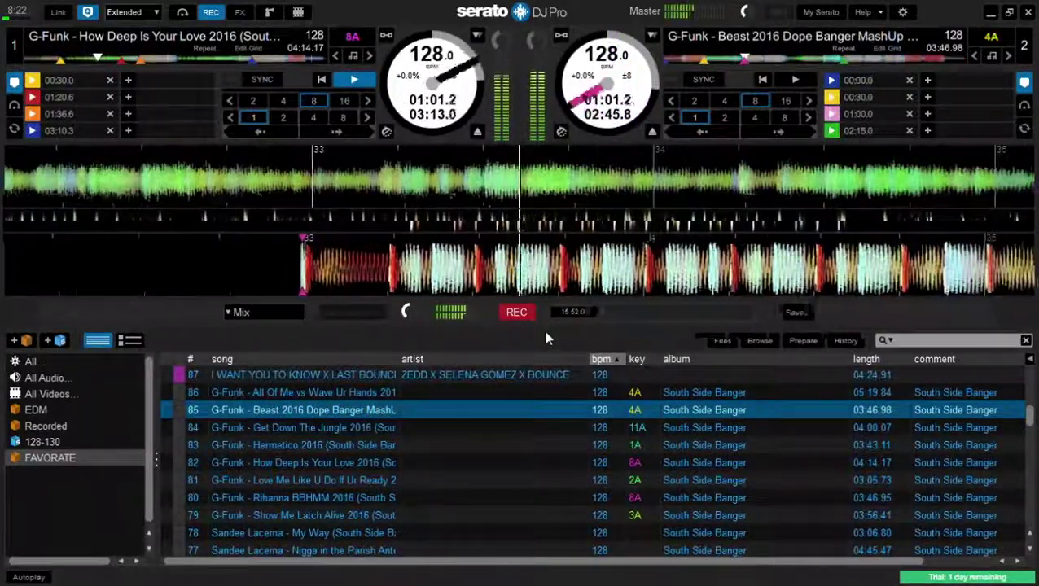
{"action": "key", "text": "5"}
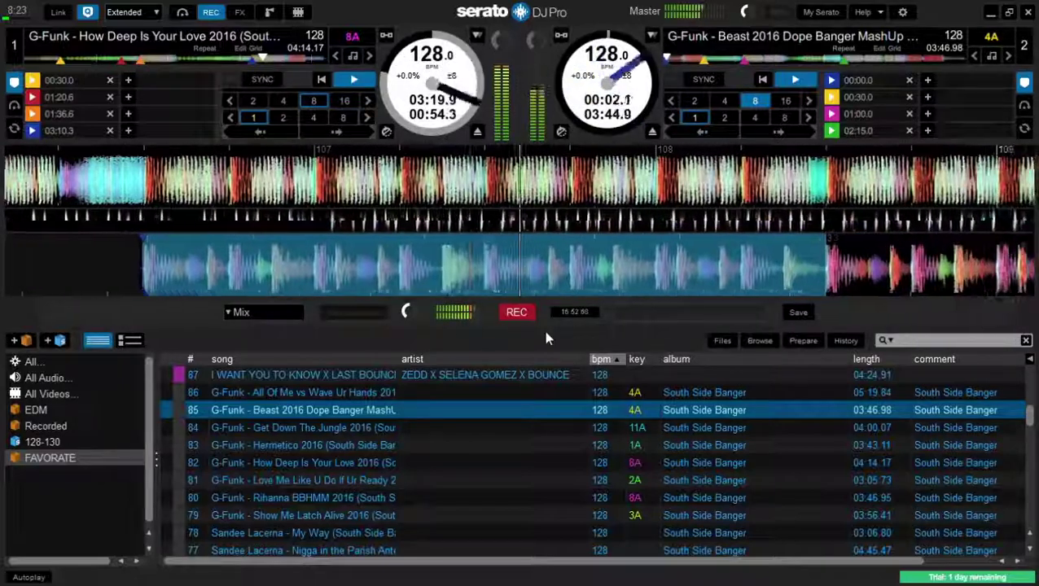
{"action": "key", "text": "6"}
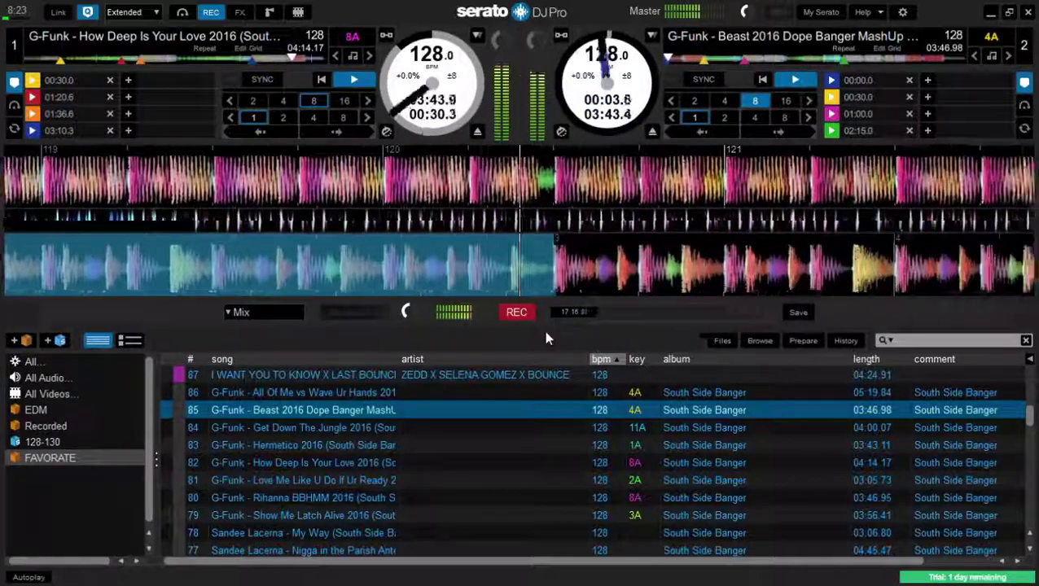
{"action": "key", "text": "6"}
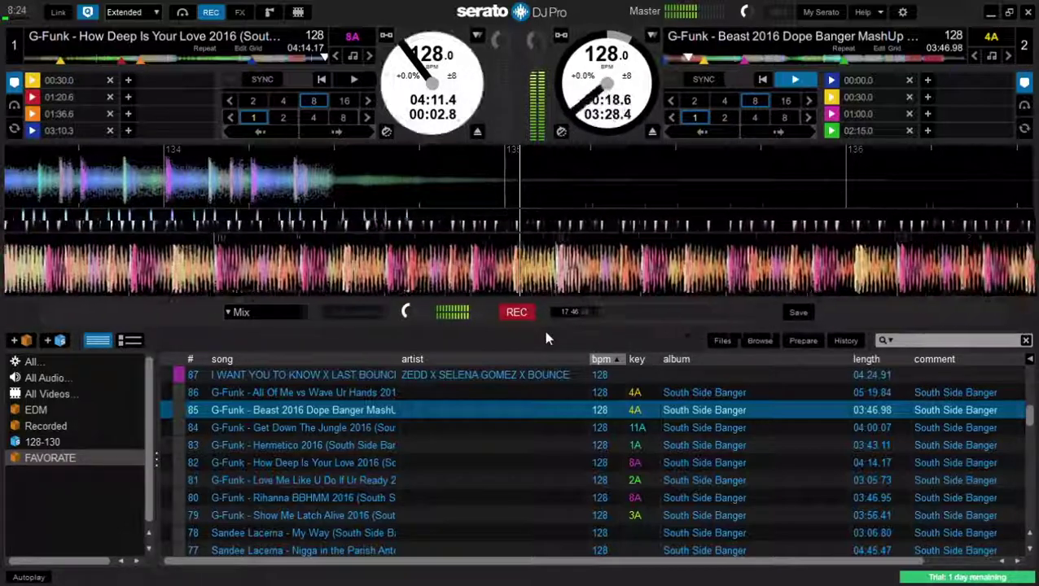
Load G-Funk - All Of Me vs Wave Ur Hands 2016 onto deck 1 and audition its 01:45.0 and 02:15.0 cue points.
{"action": "key", "text": "Up"}
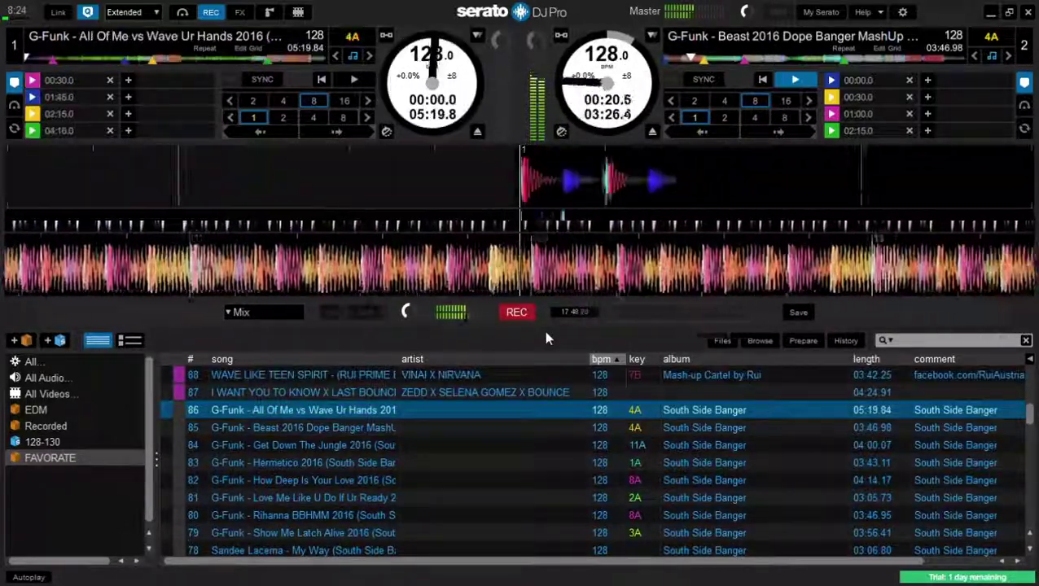
{"action": "key", "text": "2"}
{"action": "key", "text": "3"}
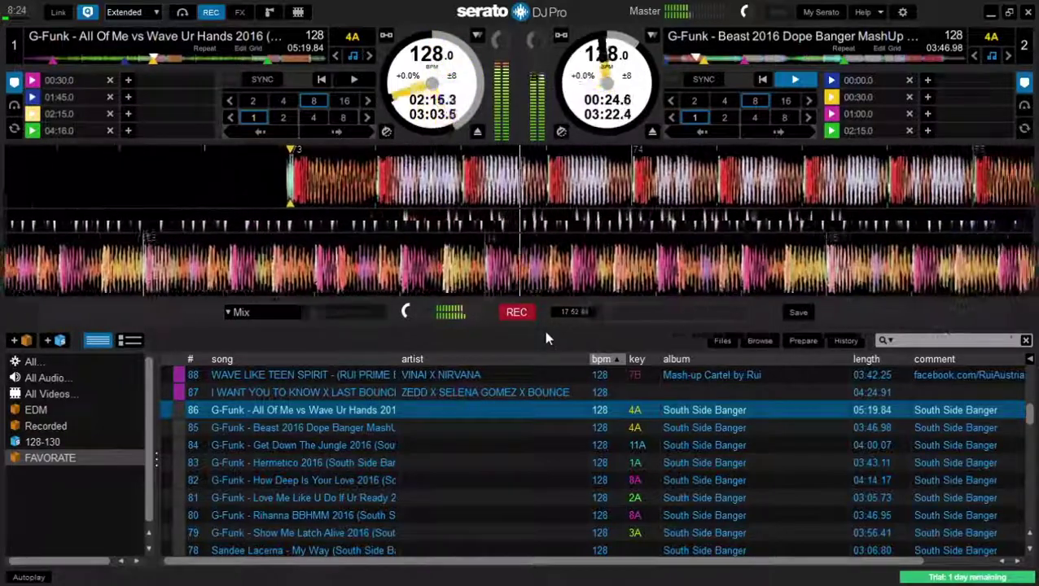
Load the Zedd x Selena Gomez I WANT YOU TO KNOW mashup onto deck 1 and audition its 00:16.0, 00:46.0 and 01:23.5 cue points.
{"action": "key", "text": "Up"}
{"action": "key", "text": "shift+Left"}
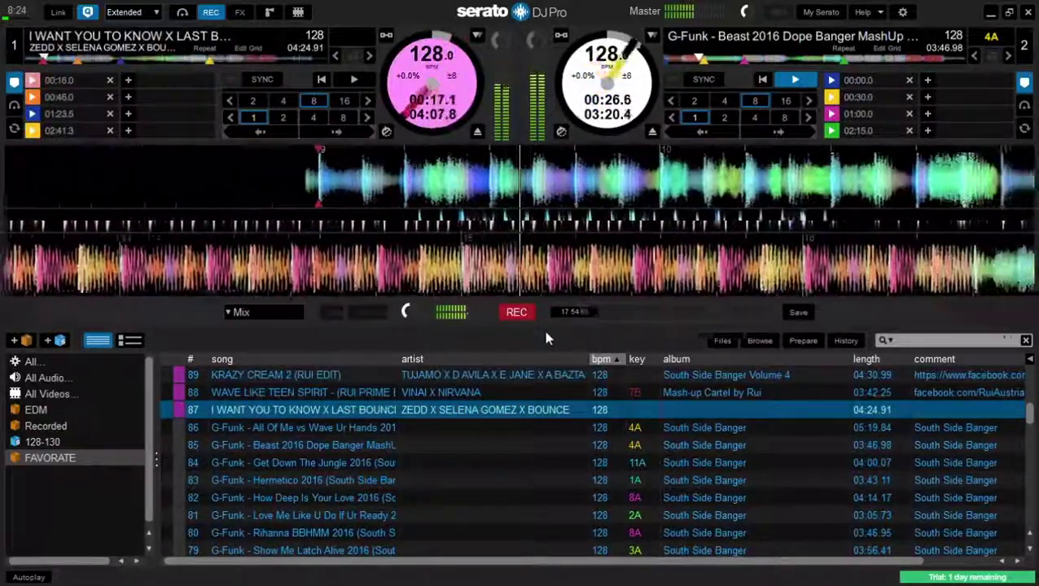
{"action": "key", "text": "2"}
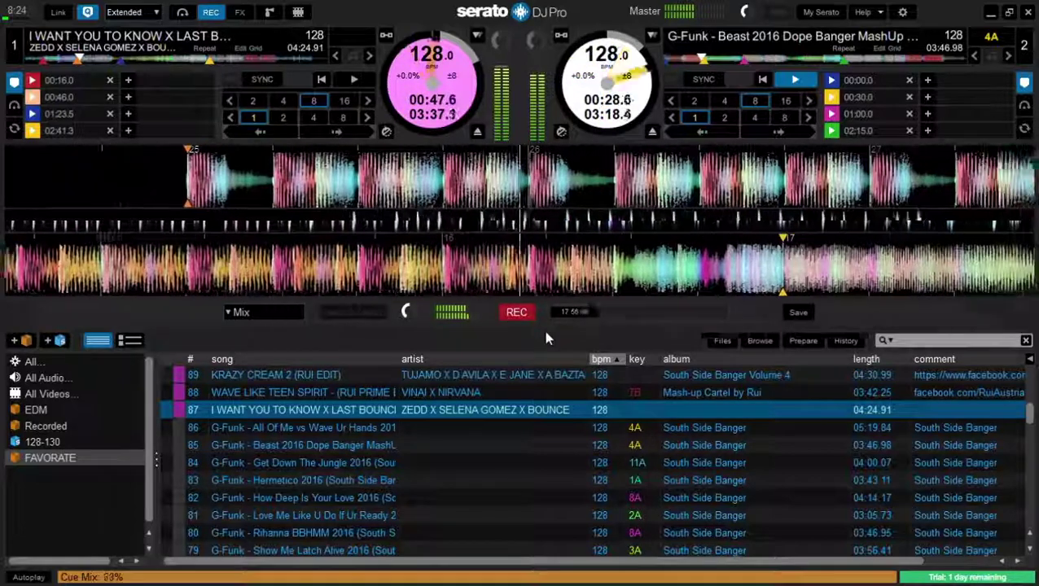
{"action": "key", "text": "1"}
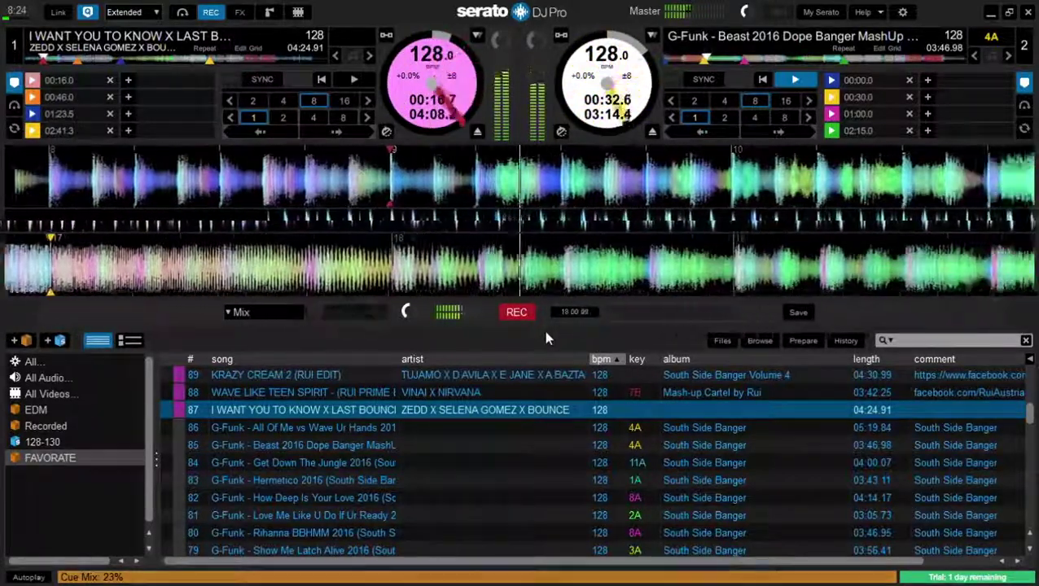
{"action": "key", "text": "1"}
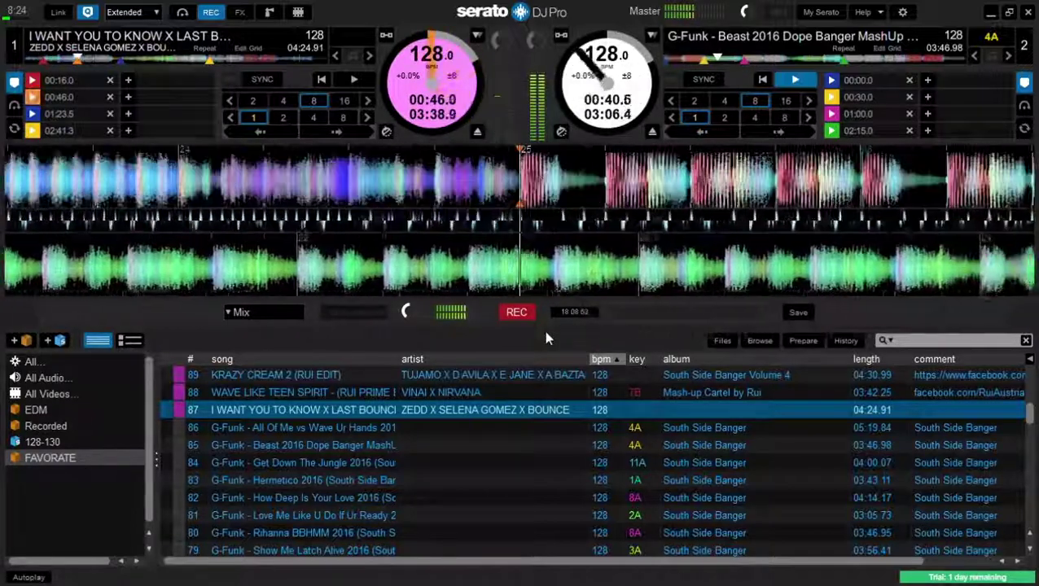
{"action": "key", "text": "3"}
{"action": "key", "text": "3"}
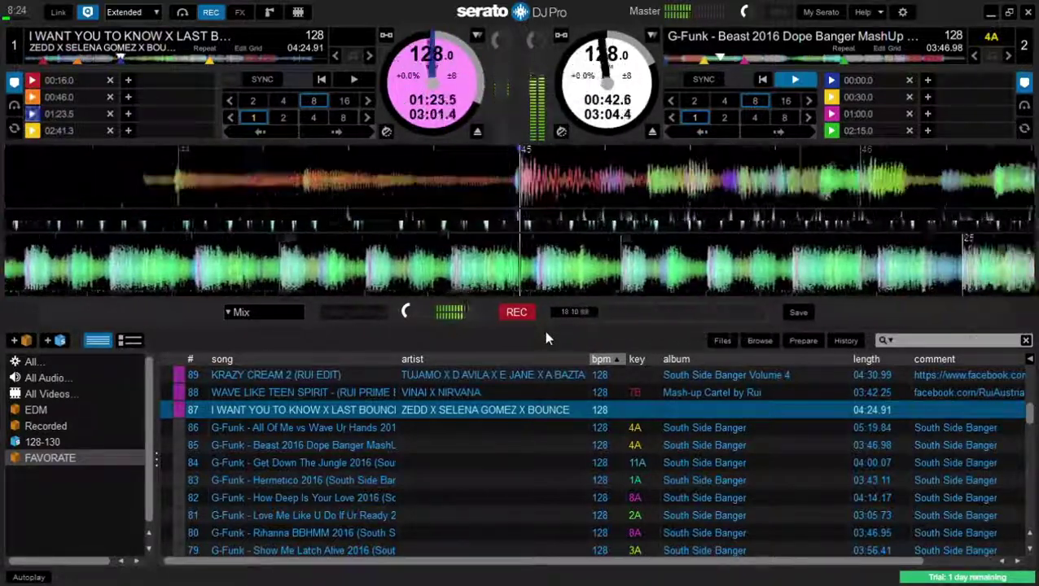
Replace the deck 1 track's 01:23.5 cue point with one at 00:01.0 and start an 8-beat loop from there.
{"action": "key", "text": "3"}
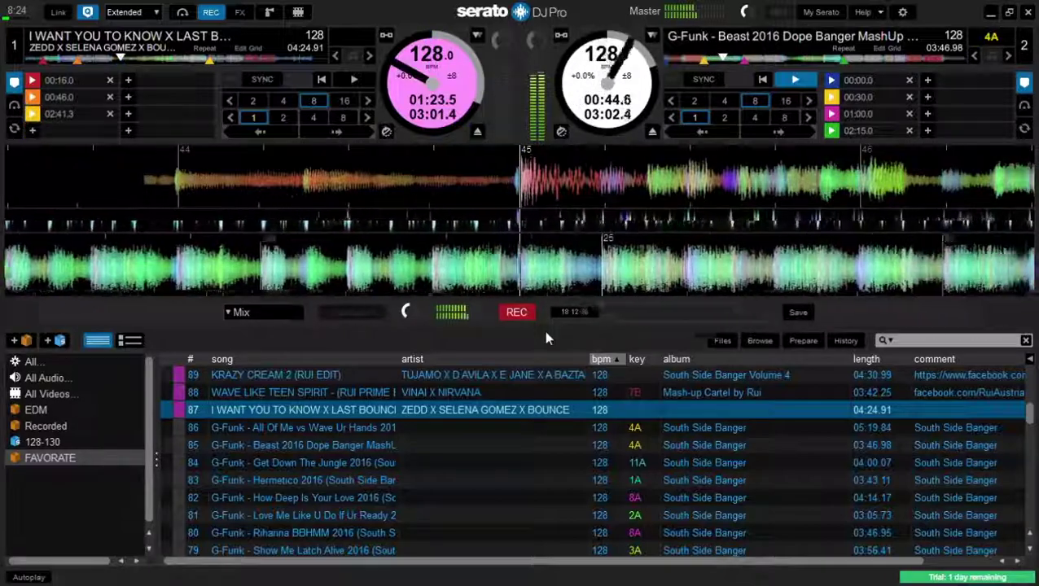
{"action": "key", "text": "3"}
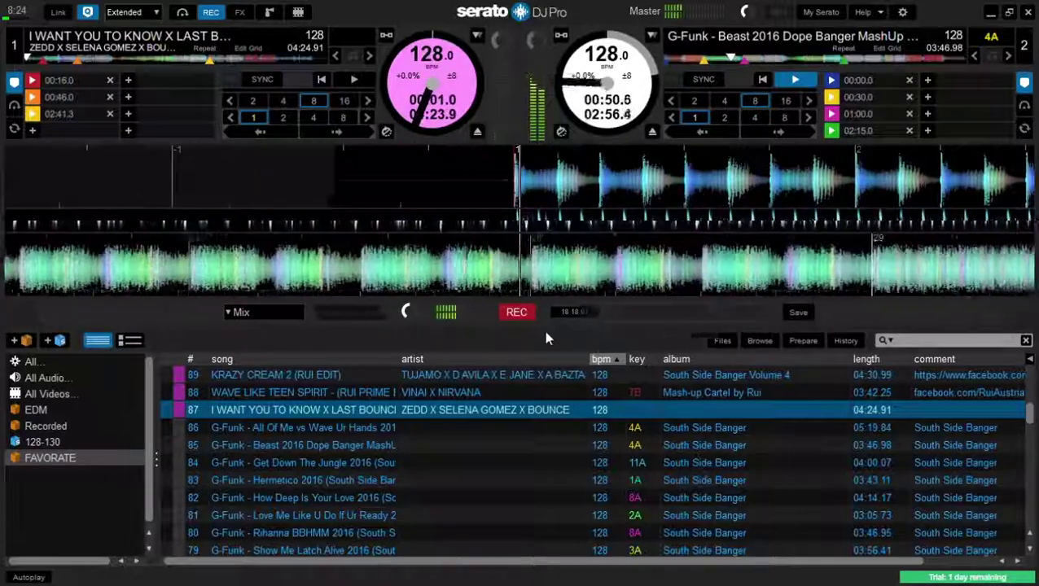
{"action": "key", "text": "4"}
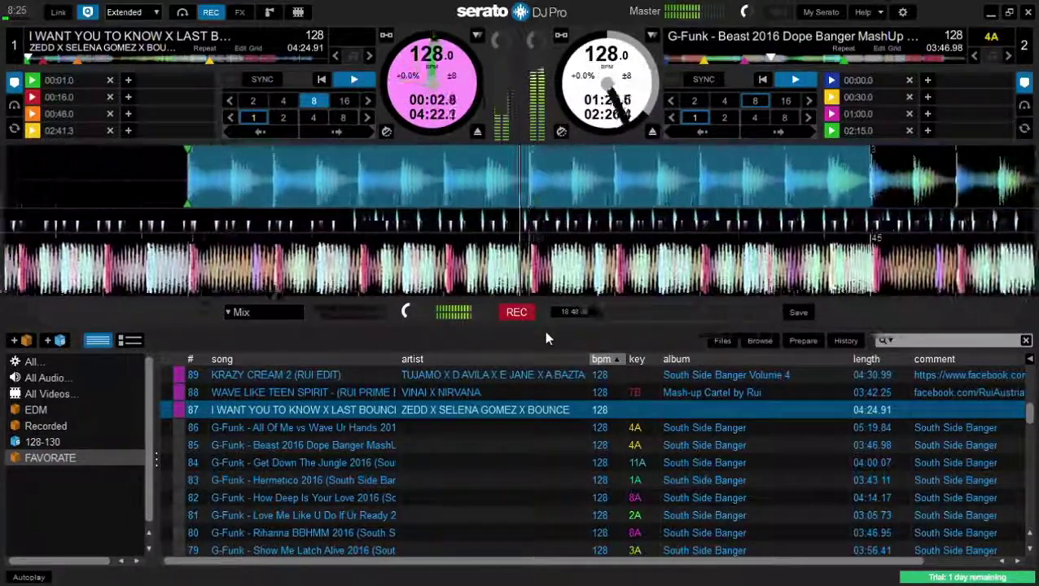
Retrigger I Want You To Know from its 00:01.0 cue point on deck 1 to align its 8-beat loop with Beast.
{"action": "key", "text": "1"}
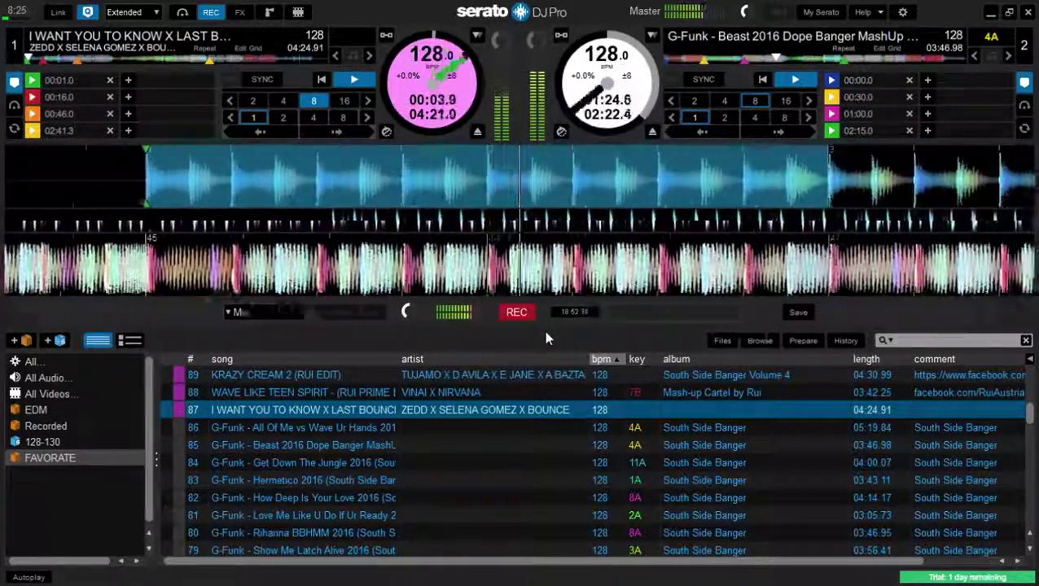
{"action": "key", "text": "1"}
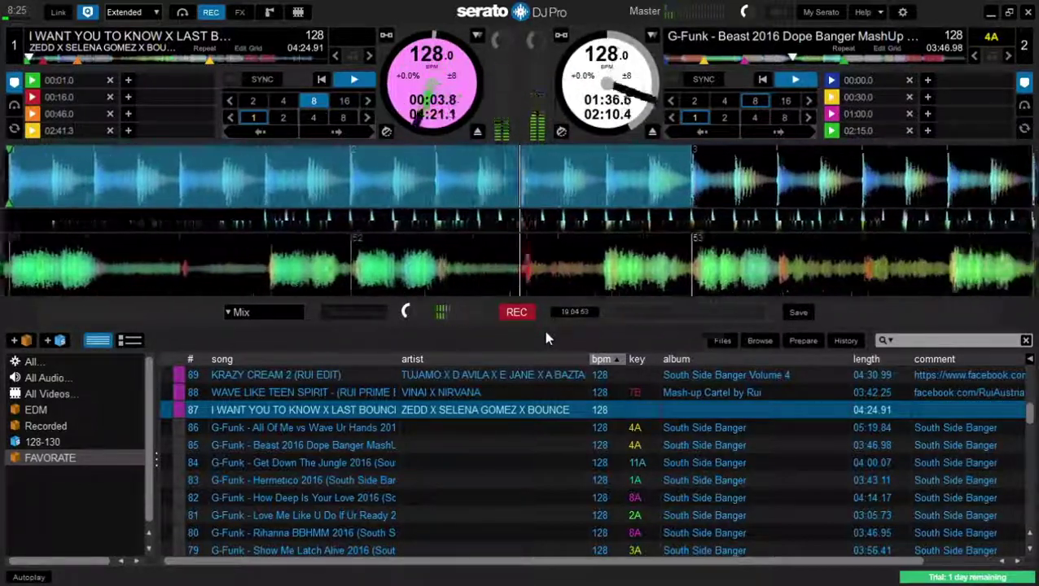
{"action": "key", "text": "1"}
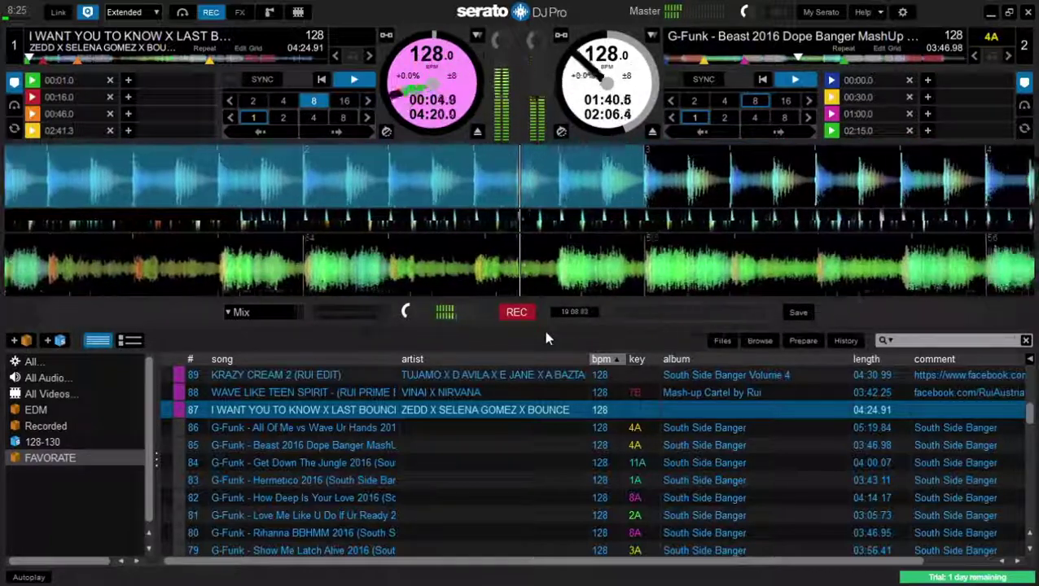
{"action": "key", "text": "1"}
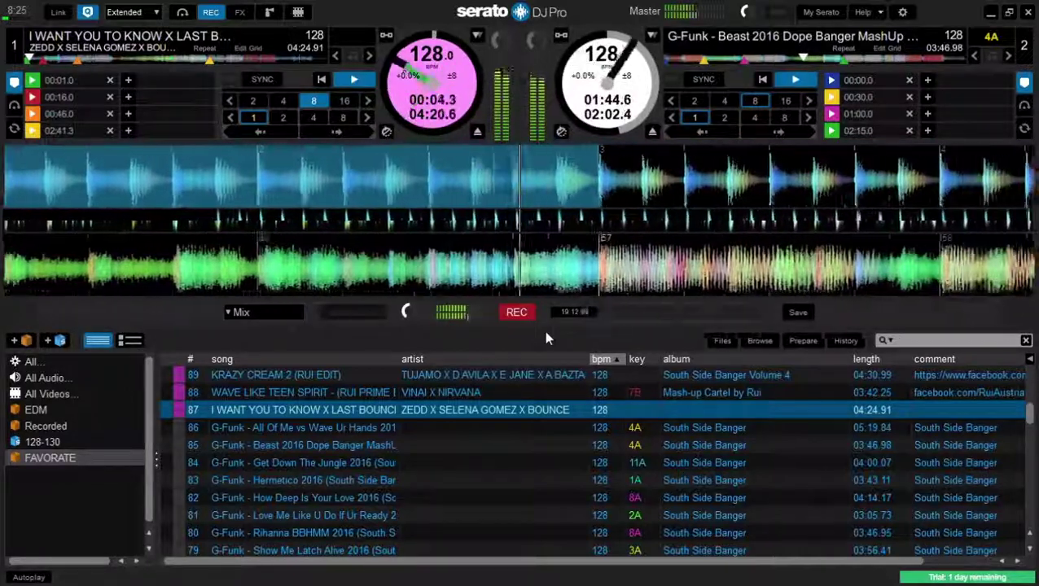
{"action": "key", "text": "1"}
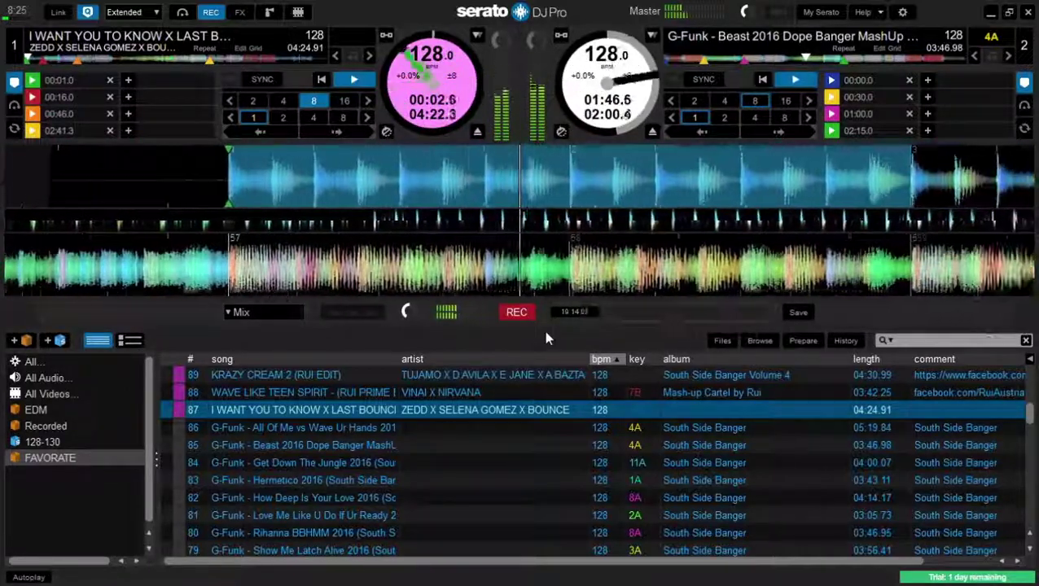
{"action": "key", "text": "1"}
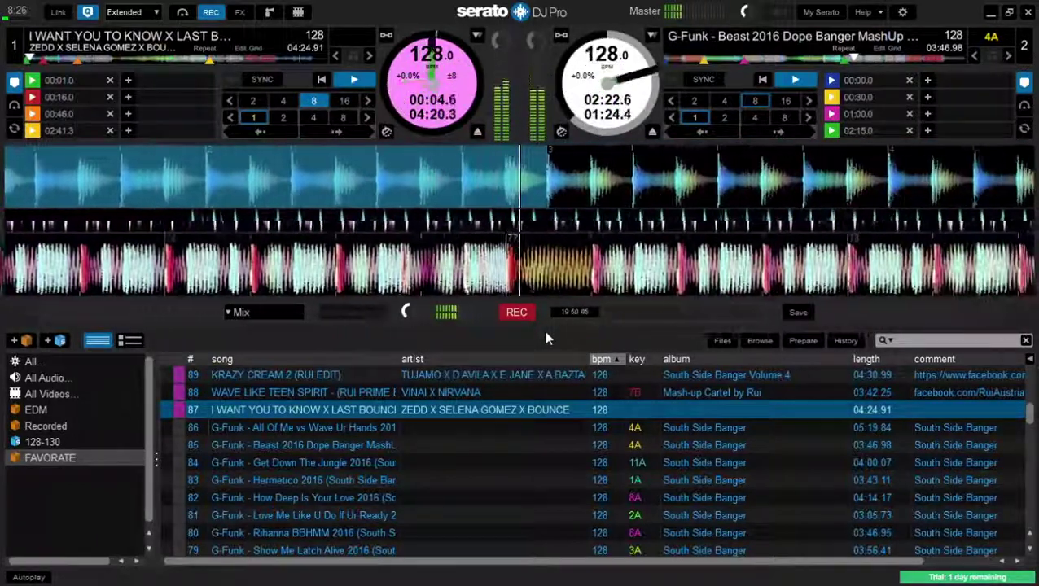
{"action": "key", "text": "1"}
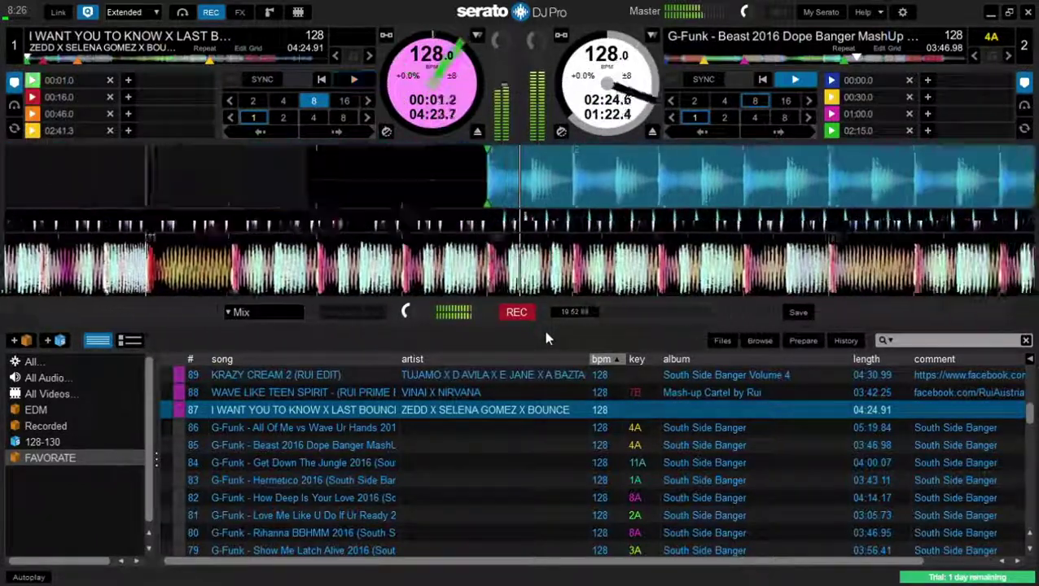
{"action": "key", "text": "1"}
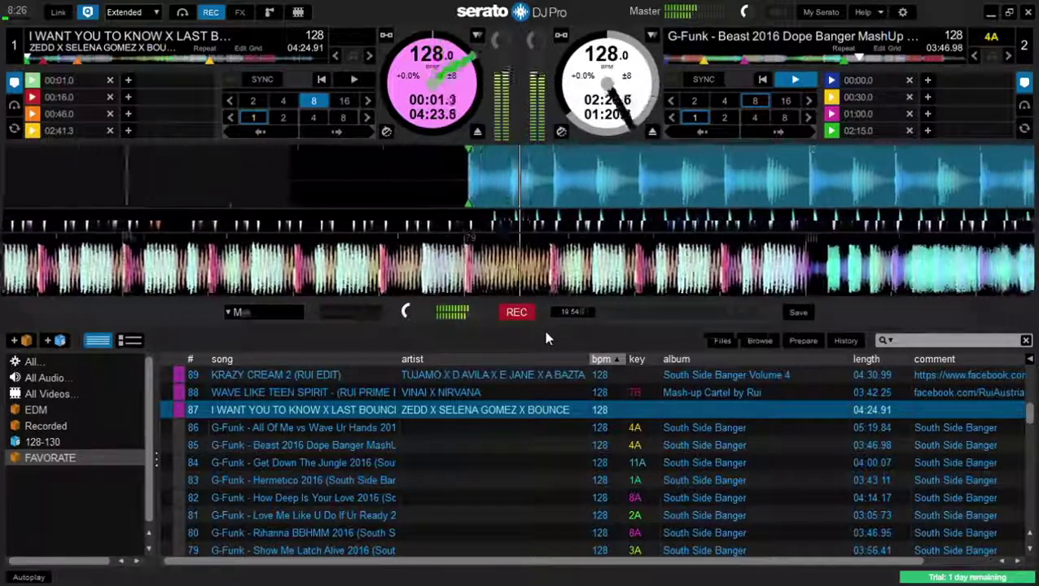
Mix in I Want You To Know on deck 1 from its 00:01.0 cue point using the 8-beat loop, and stop Beast on deck 2.
{"action": "key", "text": "w"}
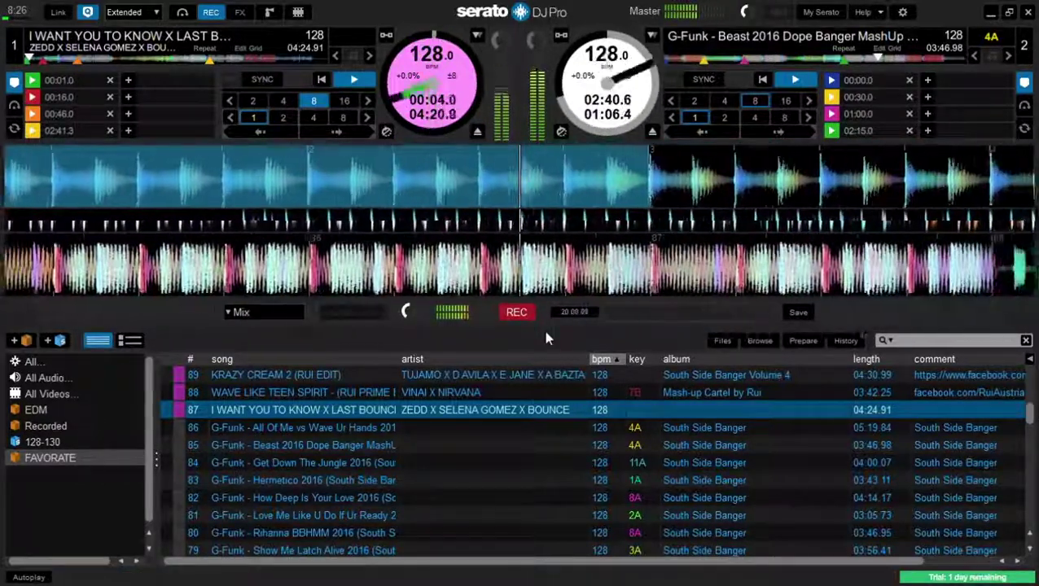
{"action": "key", "text": "1"}
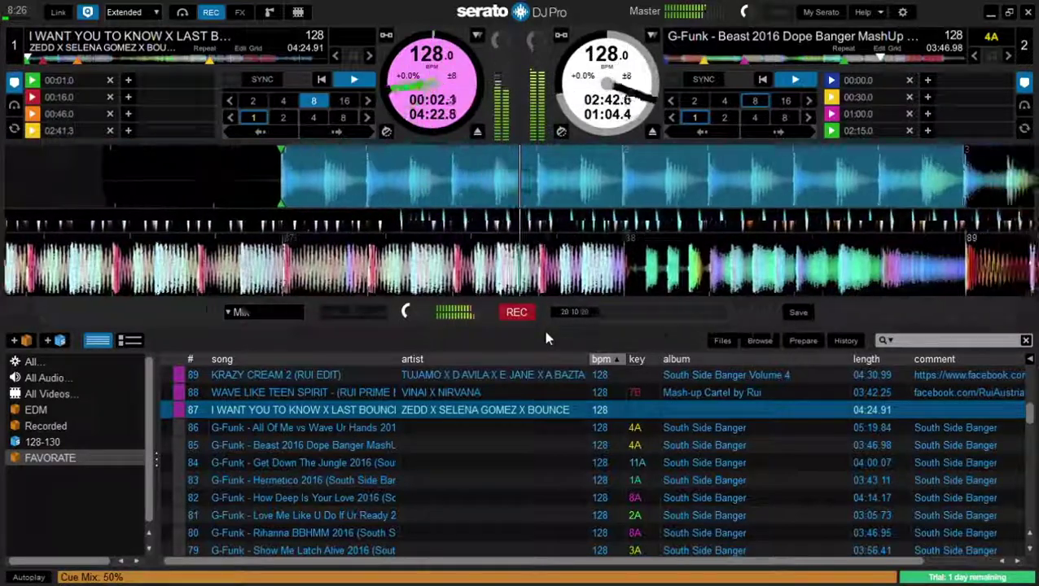
{"action": "key", "text": "1"}
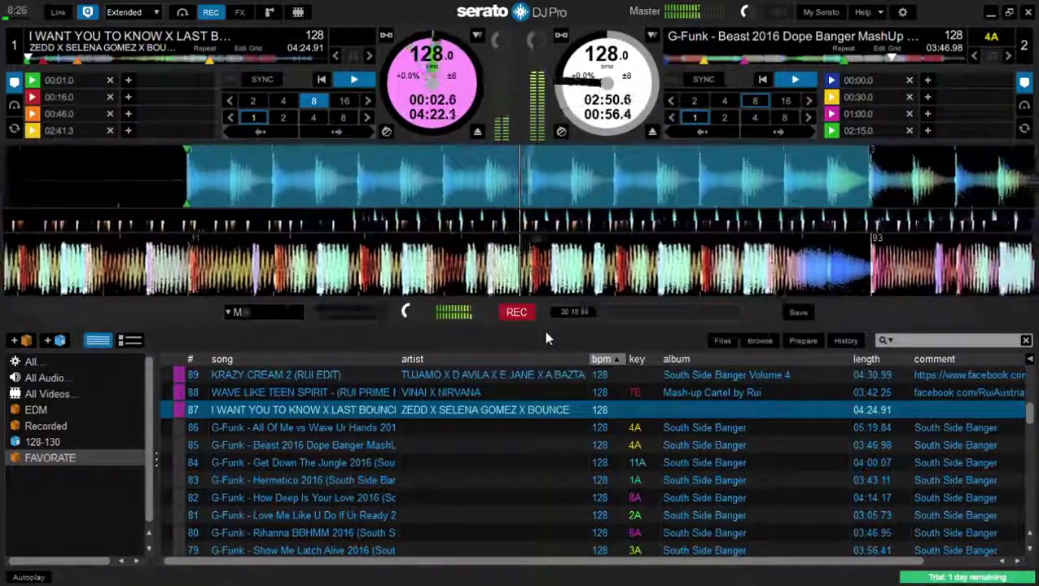
{"action": "key", "text": "1"}
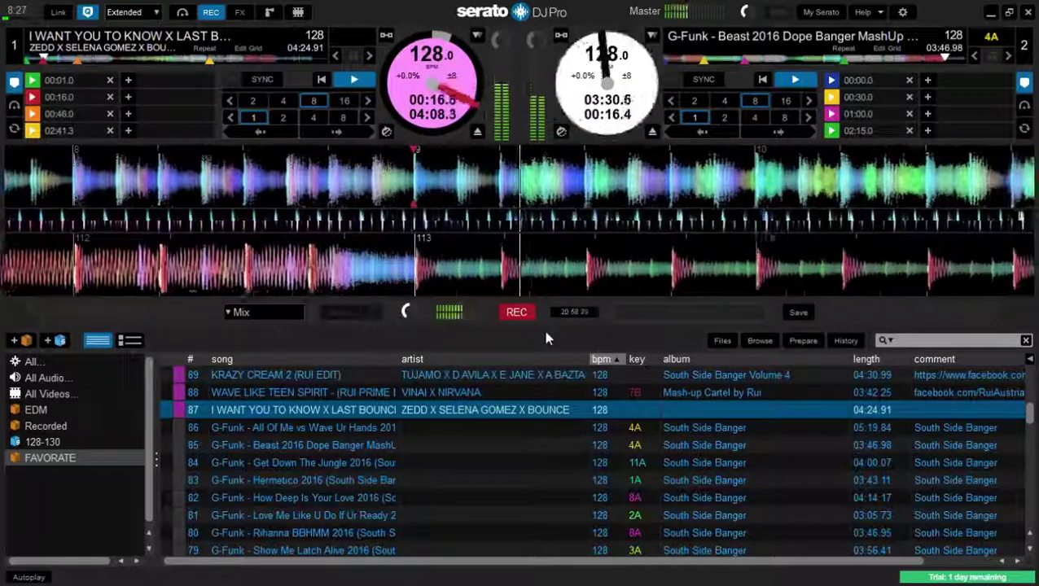
{"action": "key", "text": "s"}
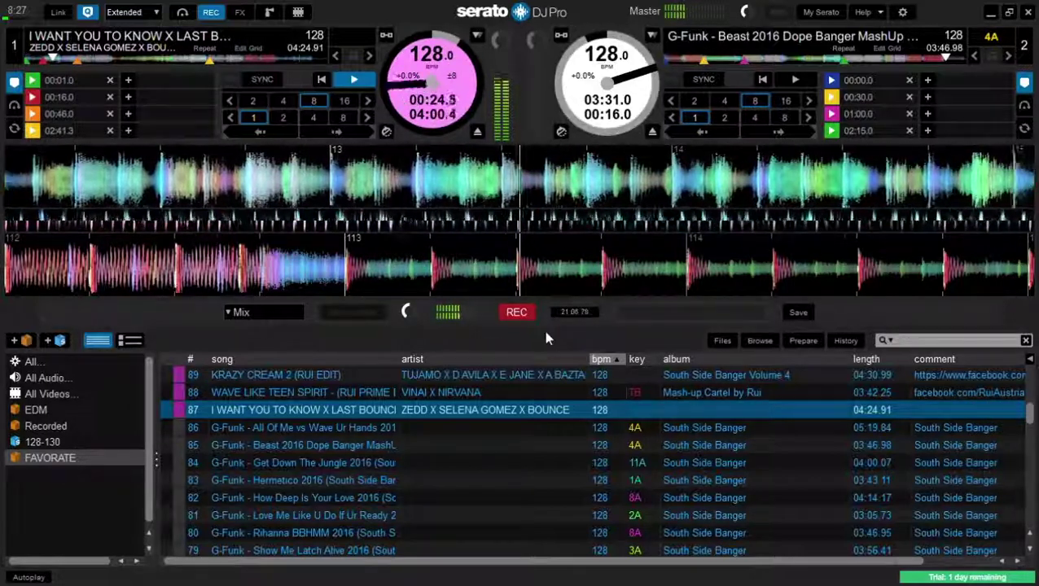
Load the RUI - TUJAMO X D AVILA X E JANE X A mashup onto deck 2 and audition its 00:00.9, 01:00.9 and 03:00.9 cue points.
{"action": "key", "text": "Up"}
{"action": "key", "text": "Up"}
{"action": "key", "text": "Up"}
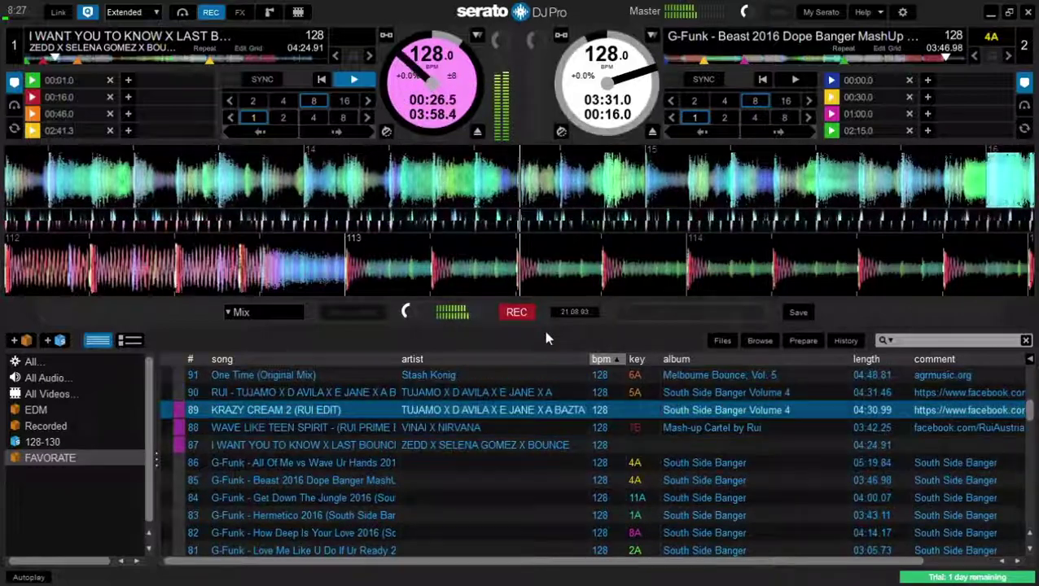
{"action": "key", "text": "shift+Right"}
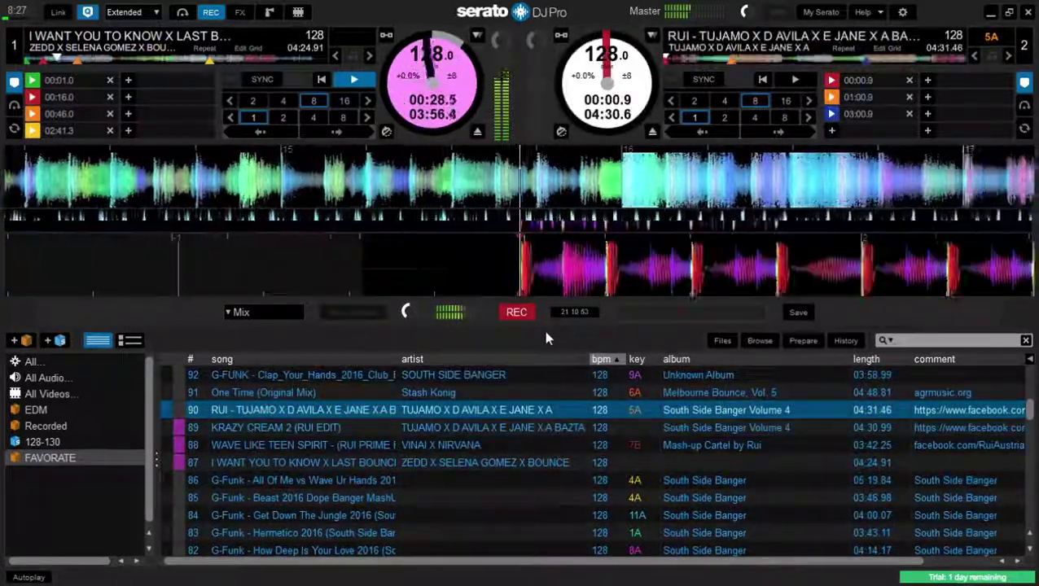
{"action": "key", "text": "7"}
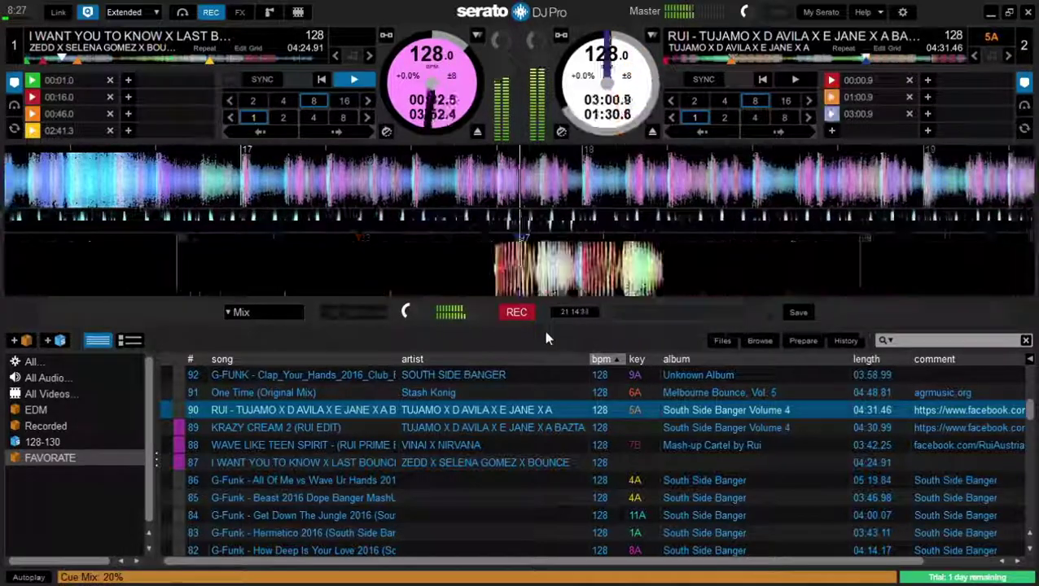
{"action": "key", "text": "s"}
{"action": "key", "text": "shift+Right"}
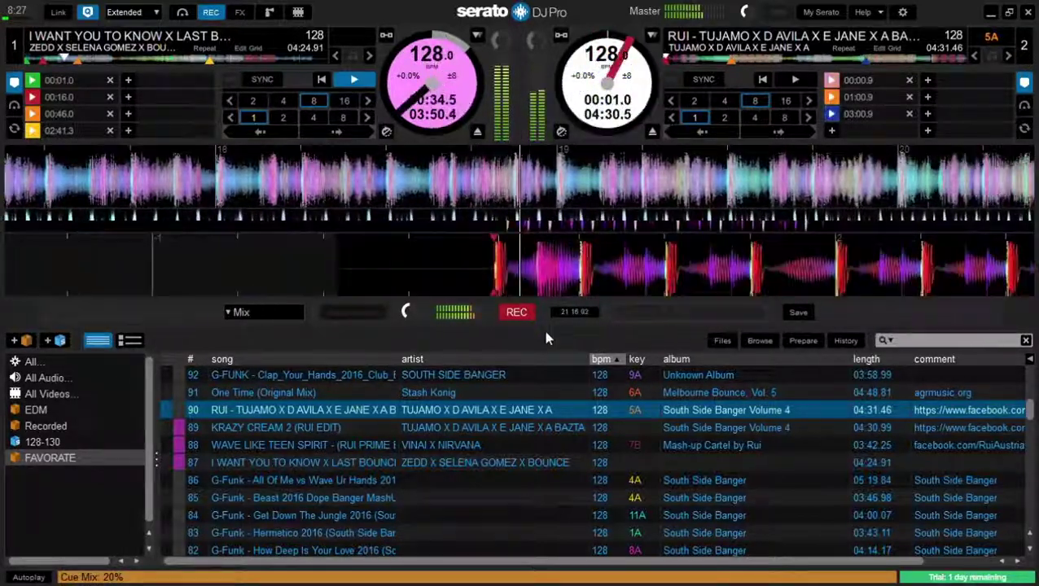
Load One Time (Original Mix) onto deck 2 and audition its 01:07.5, 01:37.5 and 03:30.0 cue points.
{"action": "key", "text": "Up"}
{"action": "key", "text": "shift+Right"}
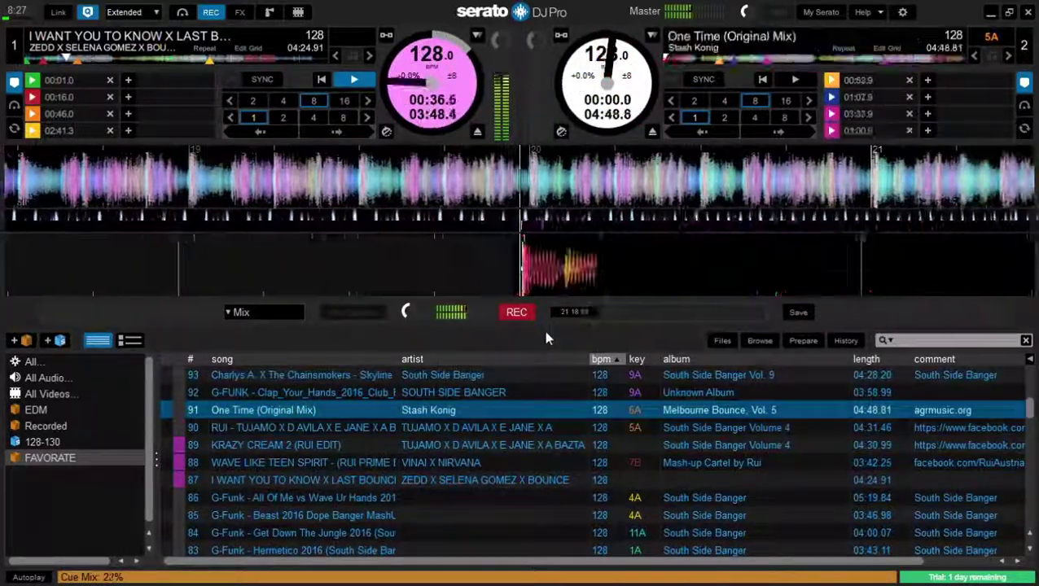
{"action": "key", "text": "7"}
{"action": "key", "text": "8"}
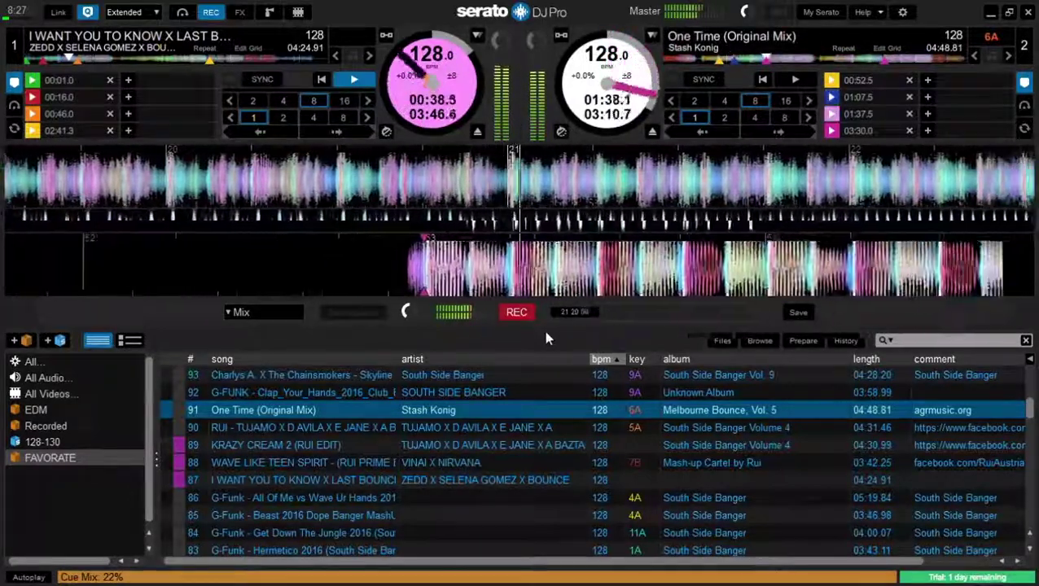
{"action": "key", "text": "9"}
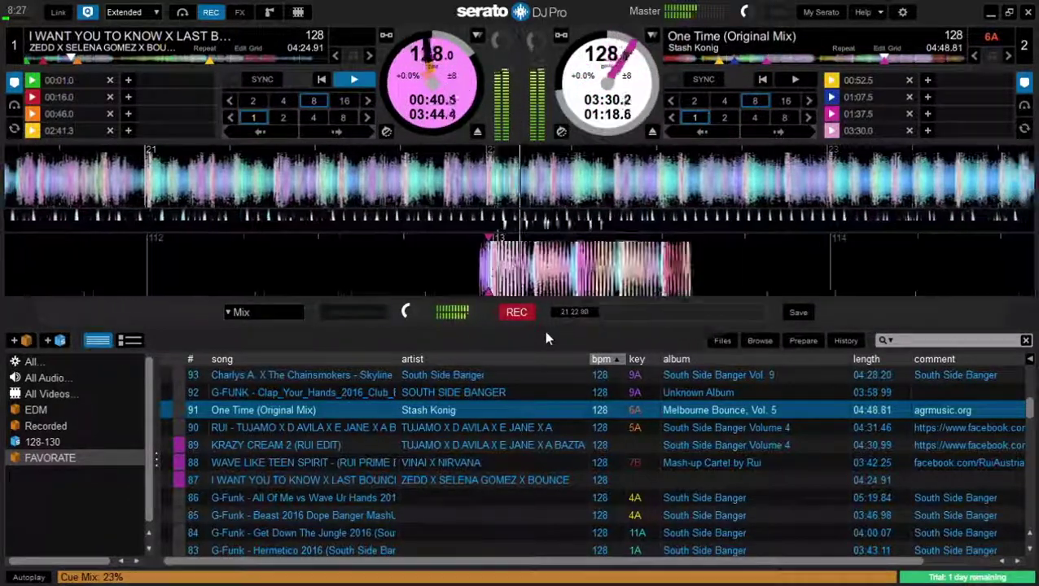
Load G-FUNK - Clap_Your_Hands_2016 onto deck 2 and audition its 01:15.0 and 02:52.5 cue points.
{"action": "key", "text": "Up"}
{"action": "key", "text": "shift+Right"}
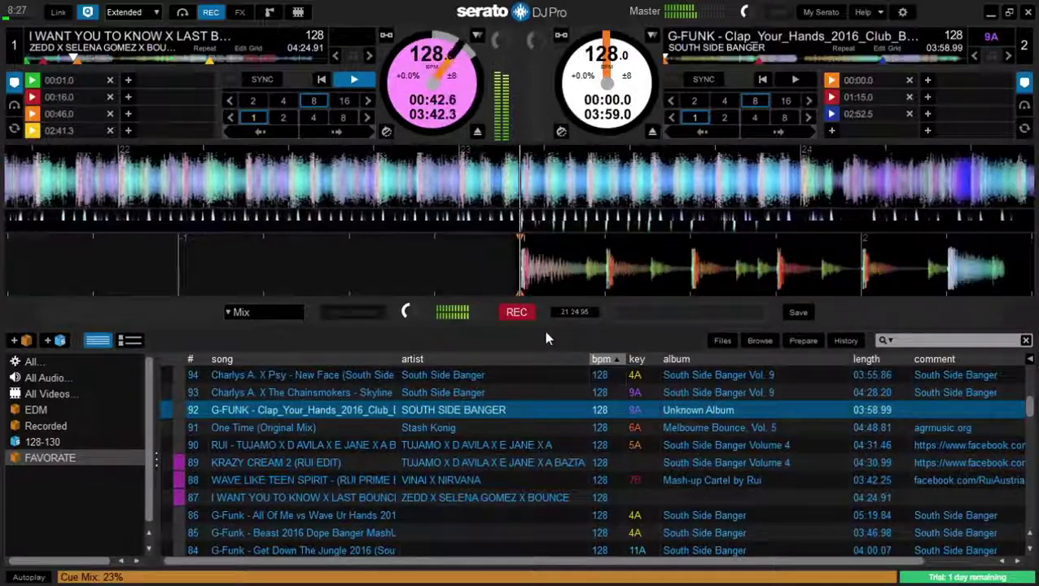
{"action": "key", "text": "7"}
{"action": "key", "text": "8"}
{"action": "key", "text": "7"}
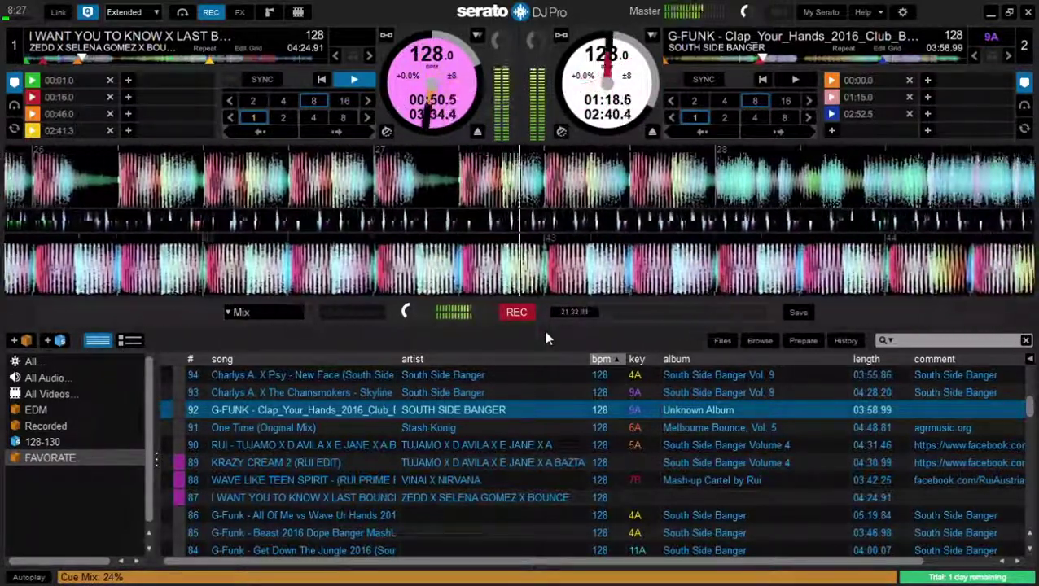
Audition the 00:00.0 cue point of Clap Your Hands repeatedly against the track playing on deck 1.
{"action": "key", "text": "6"}
{"action": "key", "text": "6"}
{"action": "key", "text": "6"}
{"action": "key", "text": "6"}
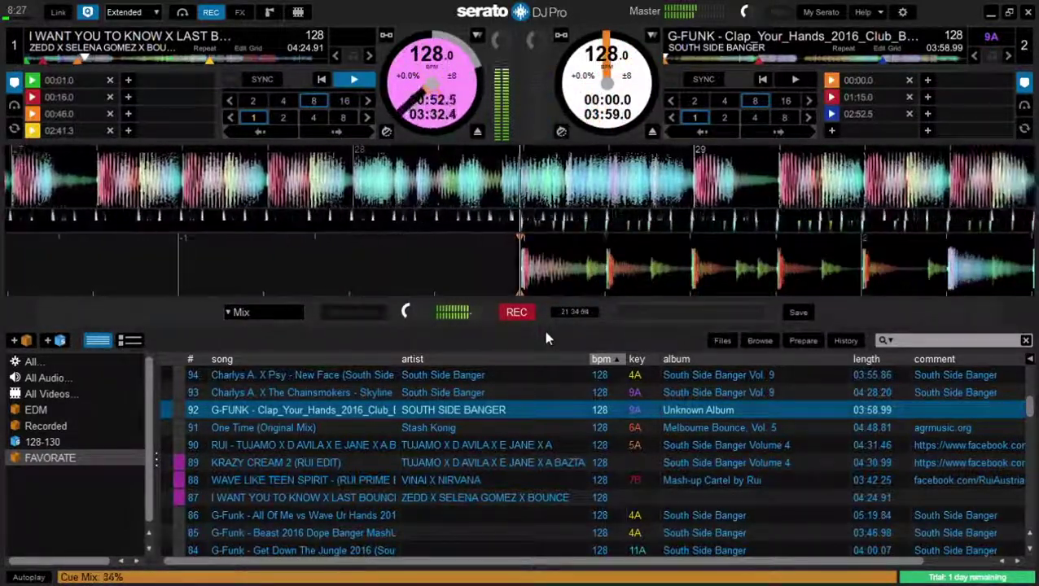
{"action": "key", "text": "6"}
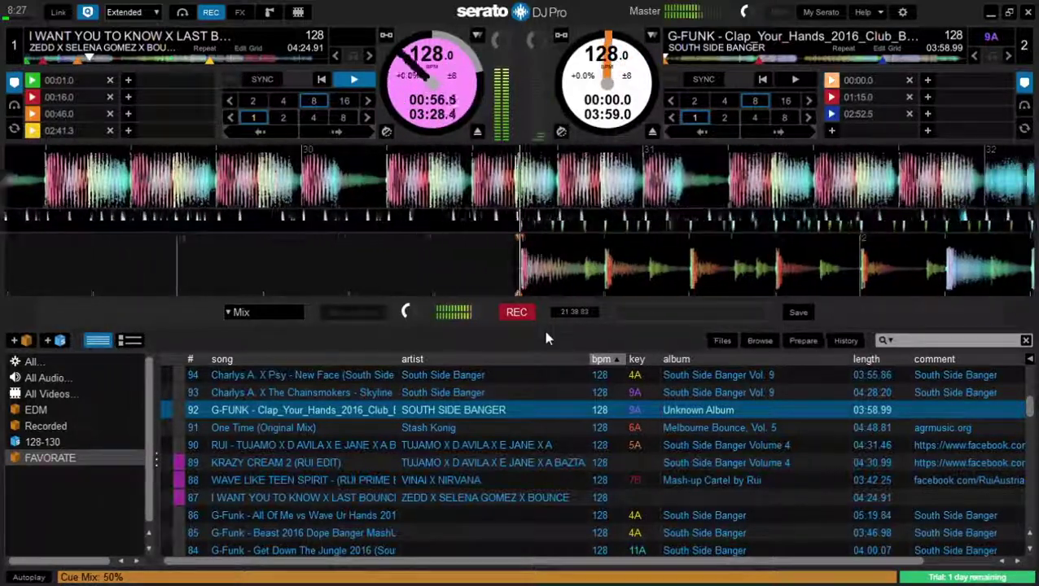
{"action": "key", "text": "6"}
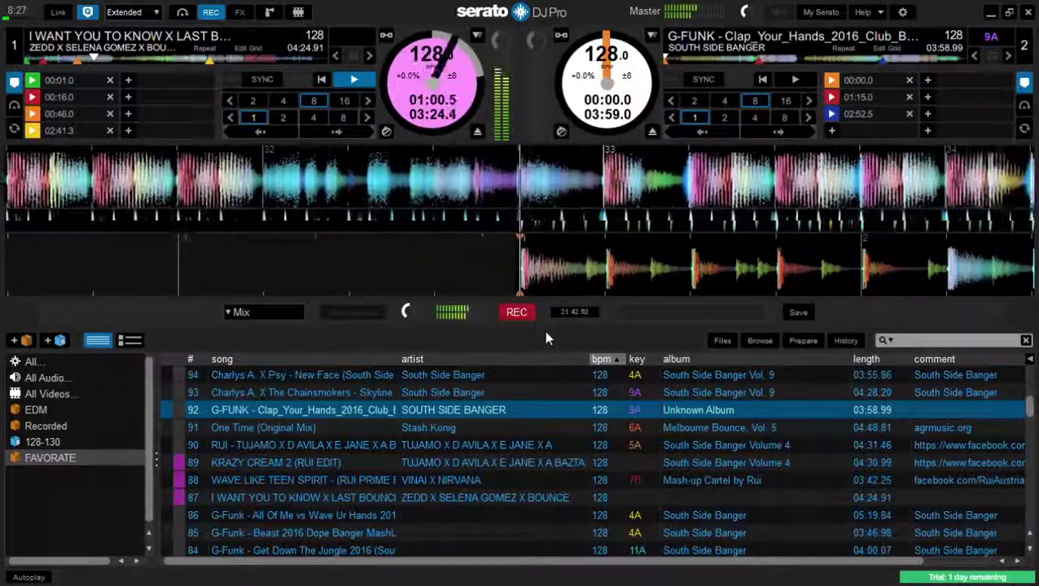
Mix in Clap Your Hands on deck 2 from its 00:00.0 cue point using an 8-beat loop, and stop deck 1.
{"action": "key", "text": "6"}
{"action": "key", "text": "s"}
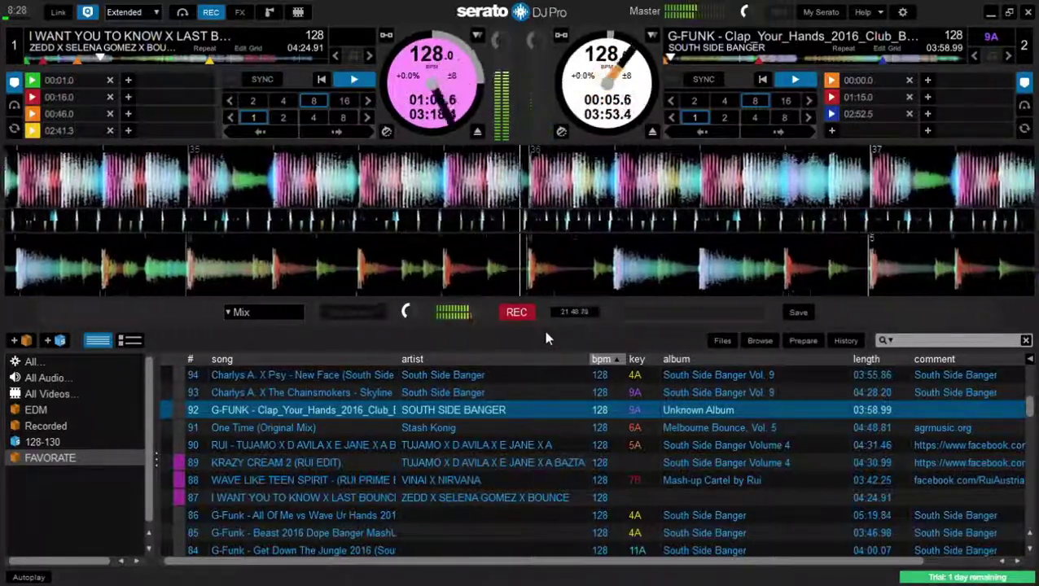
{"action": "key", "text": "6"}
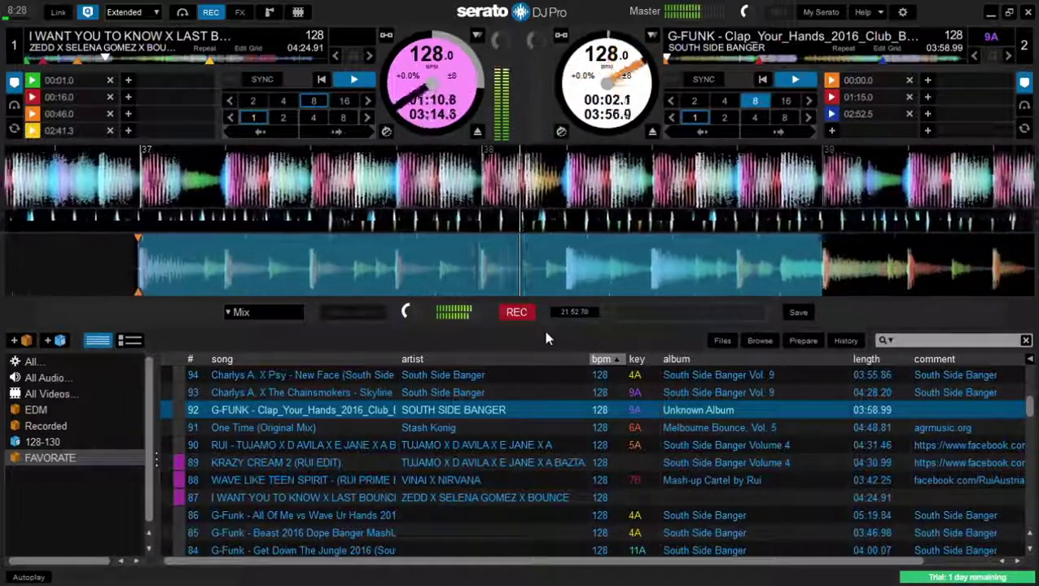
{"action": "key", "text": "6"}
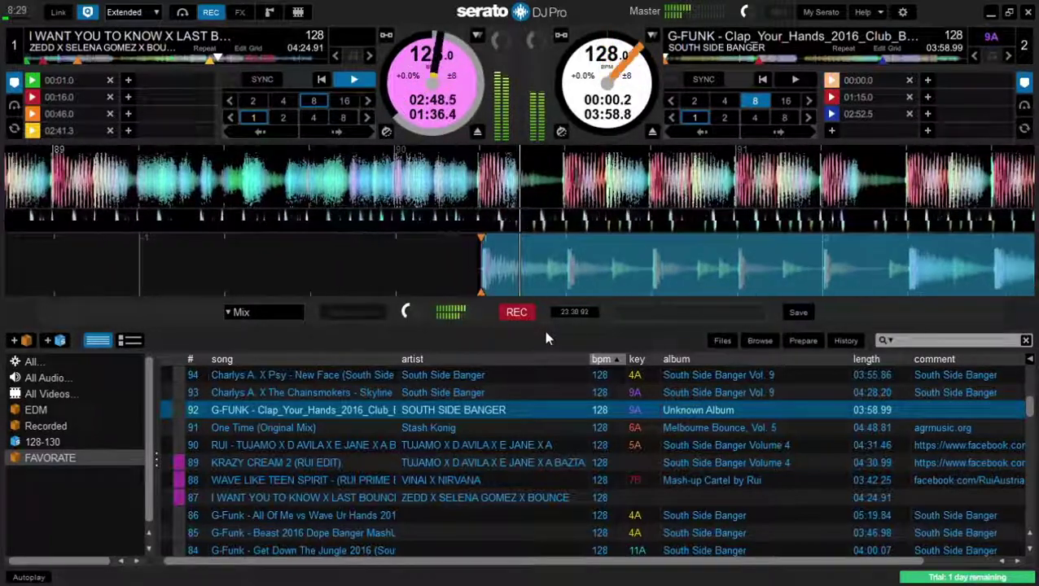
{"action": "key", "text": "s"}
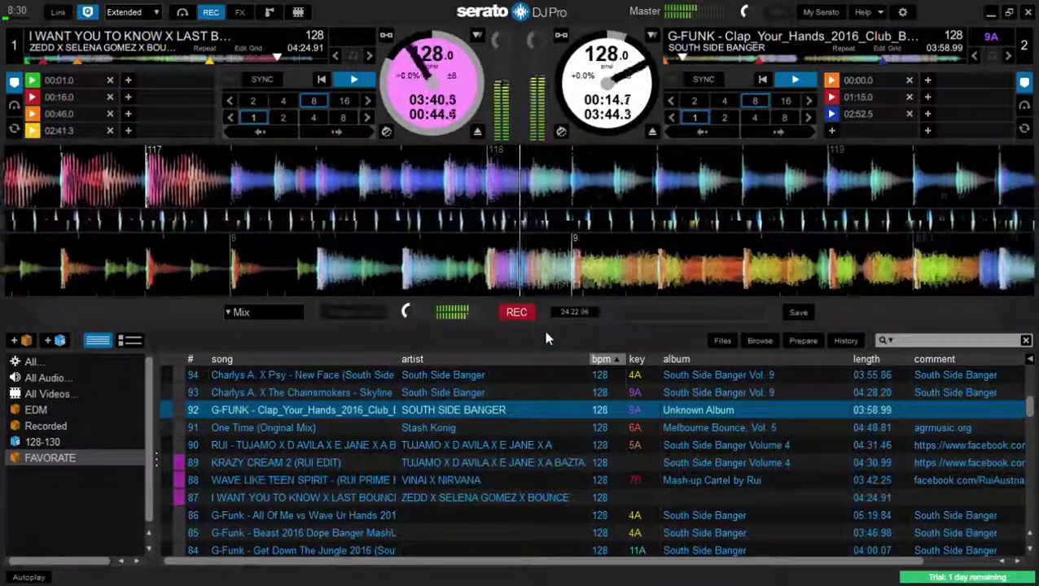
{"action": "key", "text": "w"}
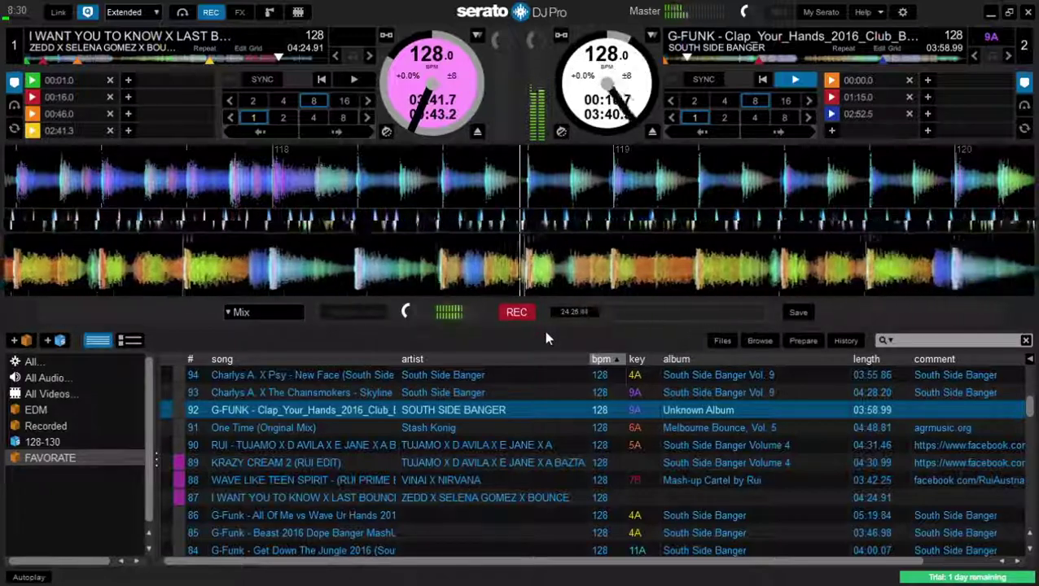
Load the Psy - New Face mashup onto deck 1 and audition its 00:13.1 and 01:03.8 cue points.
{"action": "key", "text": "Up"}
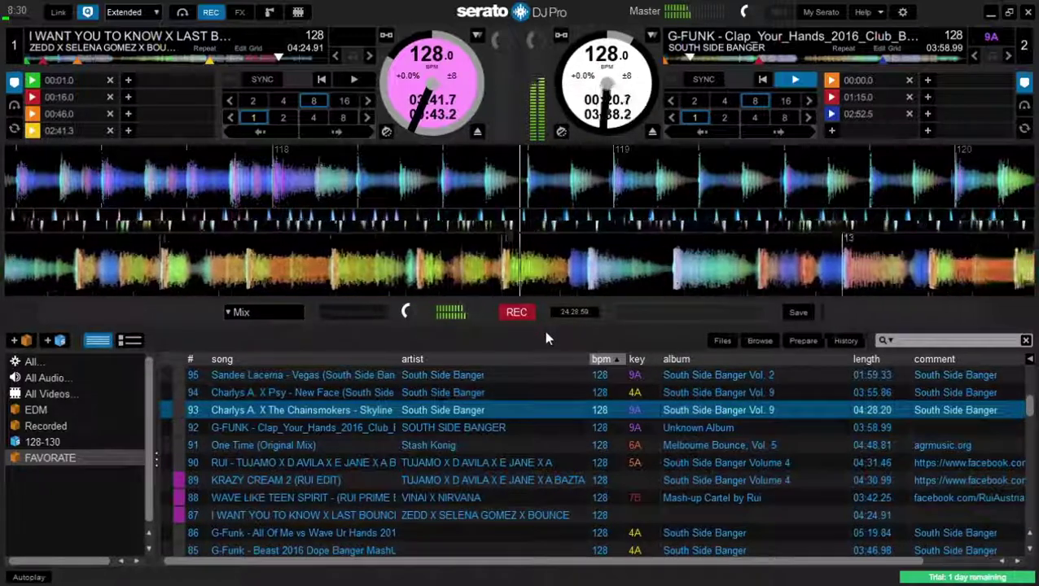
{"action": "key", "text": "Up"}
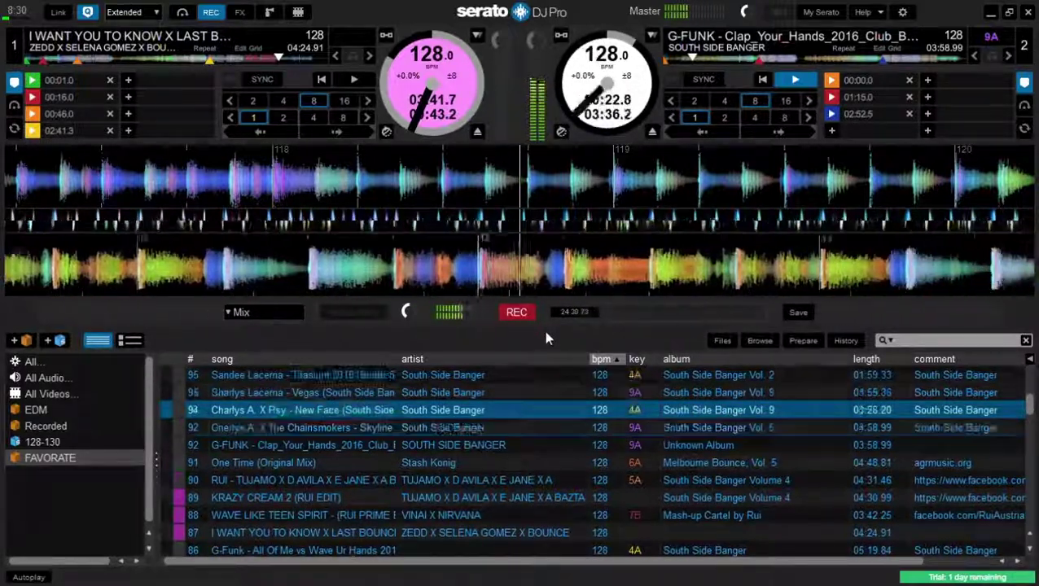
{"action": "key", "text": "shift+Left"}
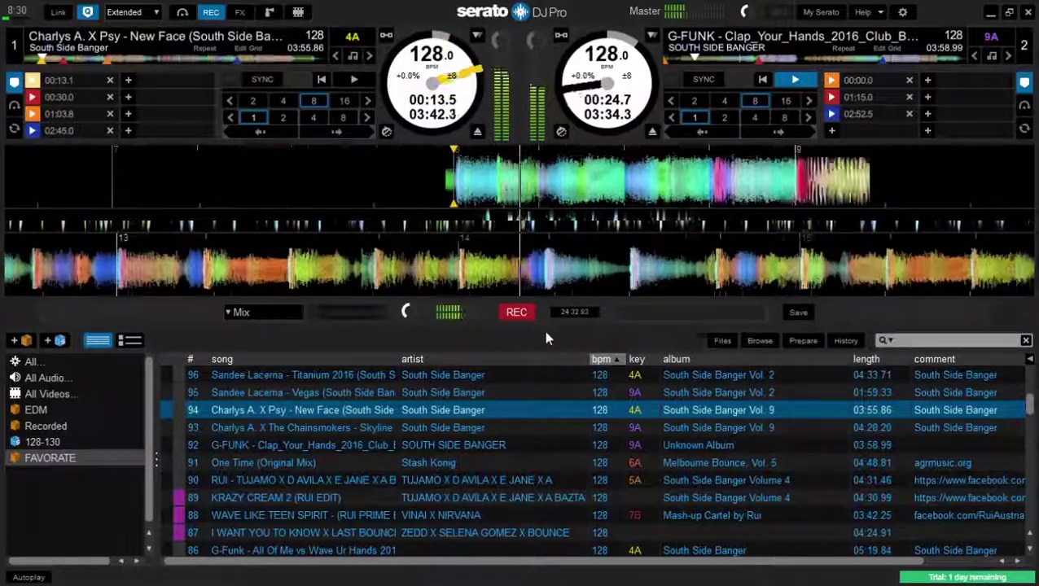
{"action": "key", "text": "3"}
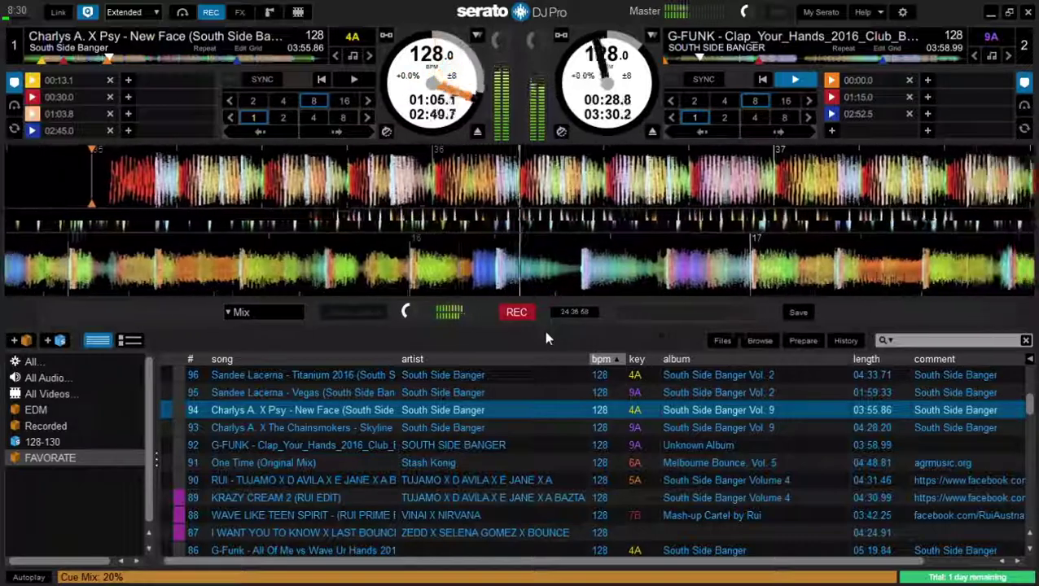
Load the Vegas (South Side Banger) track onto deck 1 and audition its 00:29.6 and 00:59.2 cue points.
{"action": "key", "text": "Up"}
{"action": "key", "text": "shift+Left"}
{"action": "key", "text": "2"}
{"action": "key", "text": "3"}
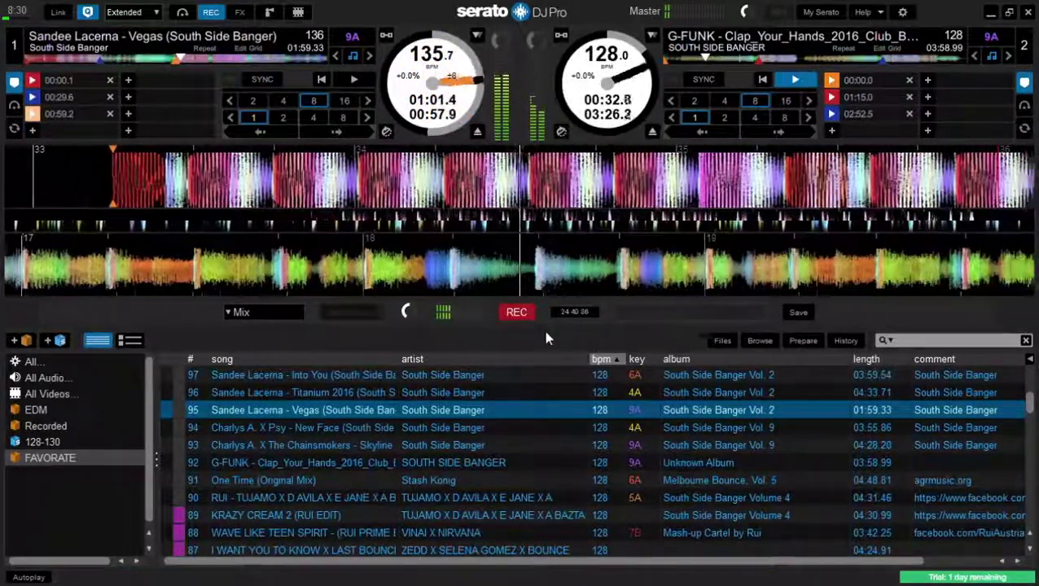
Load the Titanium 2016 track onto deck 1 and audition its 00:30.1, 01:00.1 and 01:45.1 cue points.
{"action": "key", "text": "3"}
{"action": "key", "text": "Up"}
{"action": "key", "text": "1"}
{"action": "key", "text": "2"}
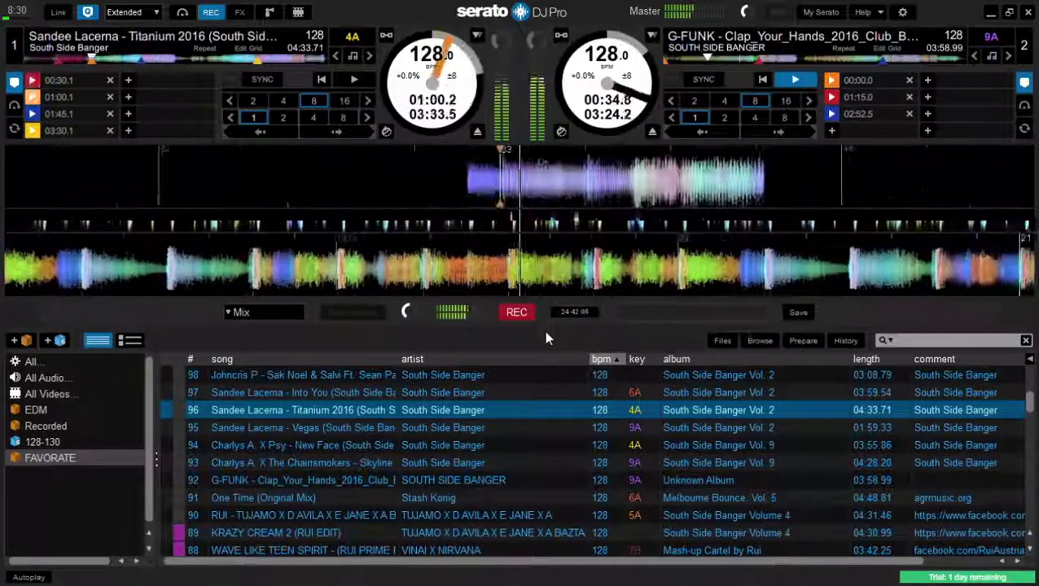
{"action": "key", "text": "3"}
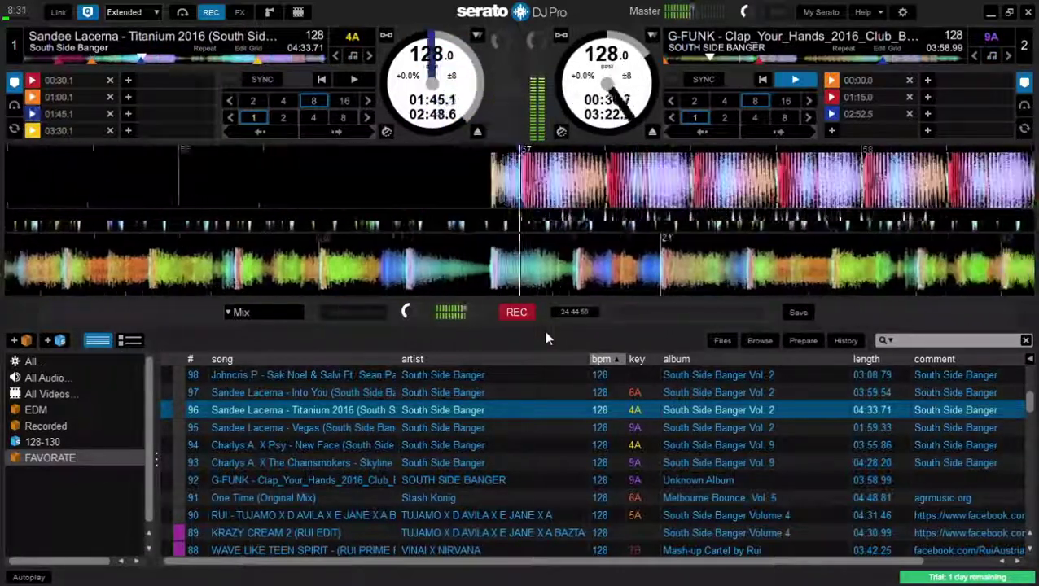
Load the Into You track onto deck 1 and audition its 00:15.1 and 00:30.1 cue points.
{"action": "key", "text": "Up"}
{"action": "key", "text": "shift+Left"}
{"action": "key", "text": "1"}
{"action": "key", "text": "2"}
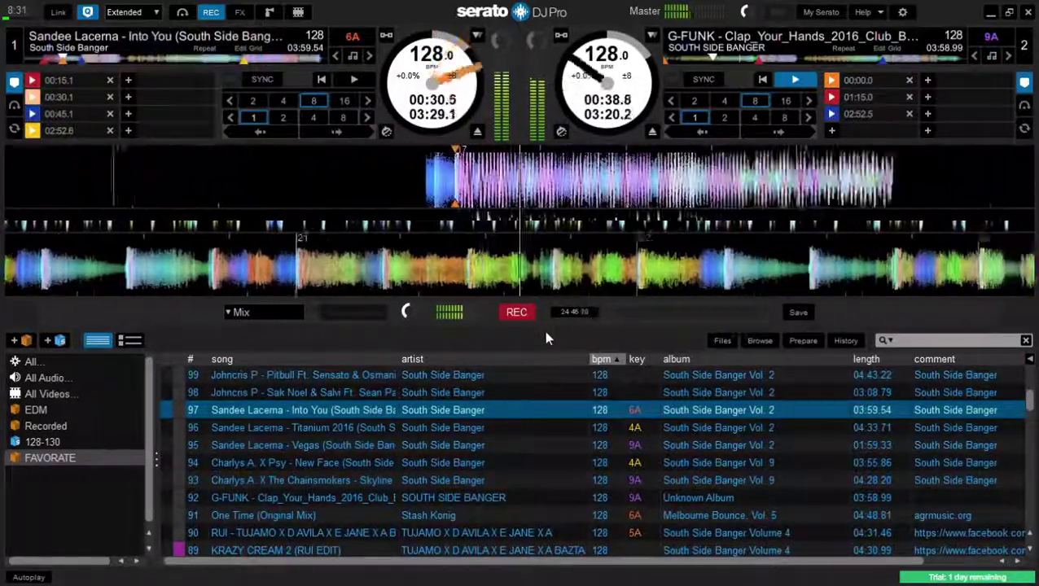
Load the Sak Noel & Salvi track onto deck 1 and audition its 01:35.3 and 00:30.0 cue points.
{"action": "key", "text": "Up"}
{"action": "key", "text": "3"}
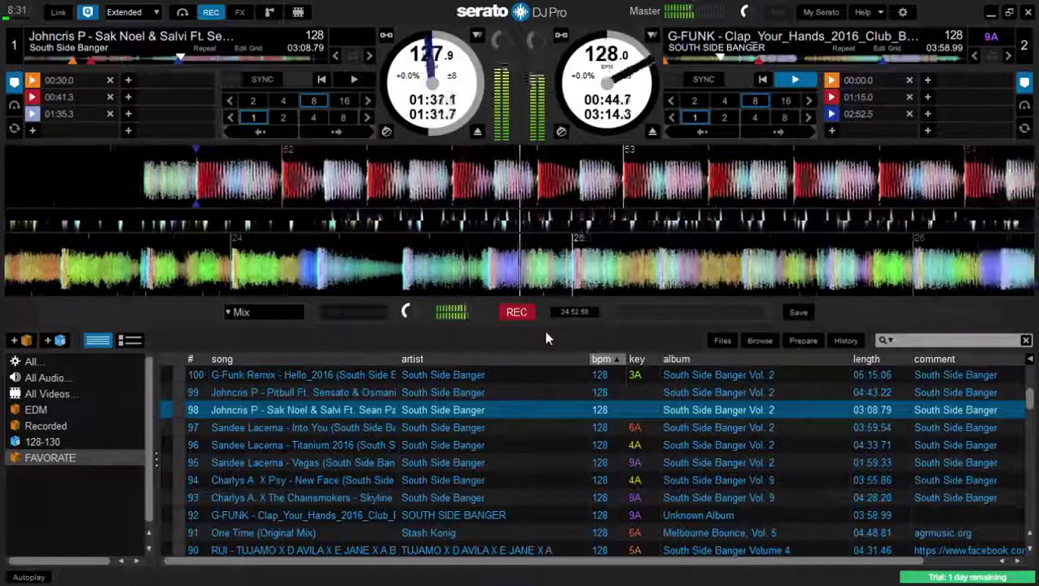
{"action": "key", "text": "1"}
{"action": "key", "text": "1"}
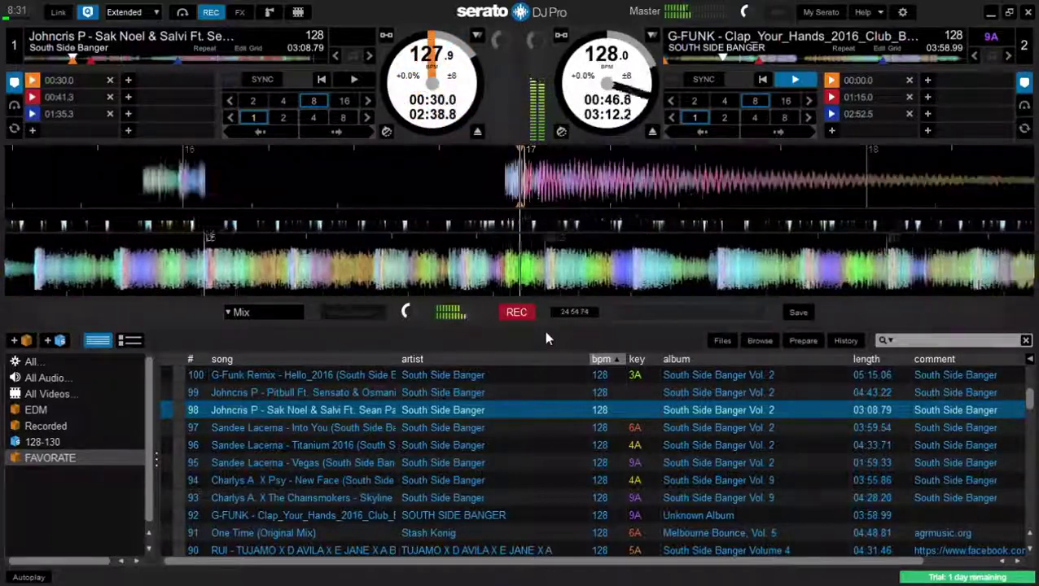
{"action": "key", "text": "1"}
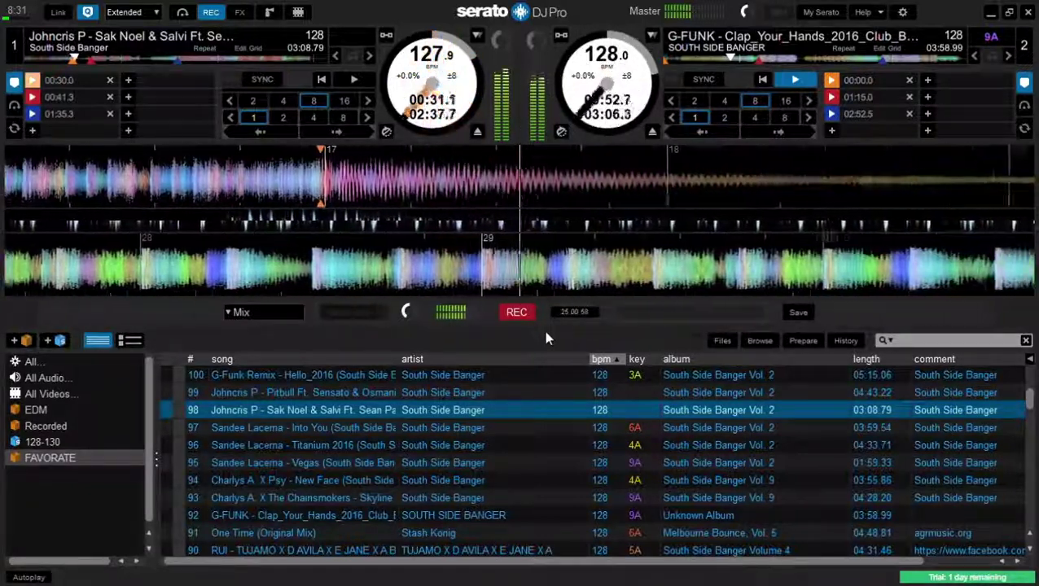
{"action": "key", "text": "1"}
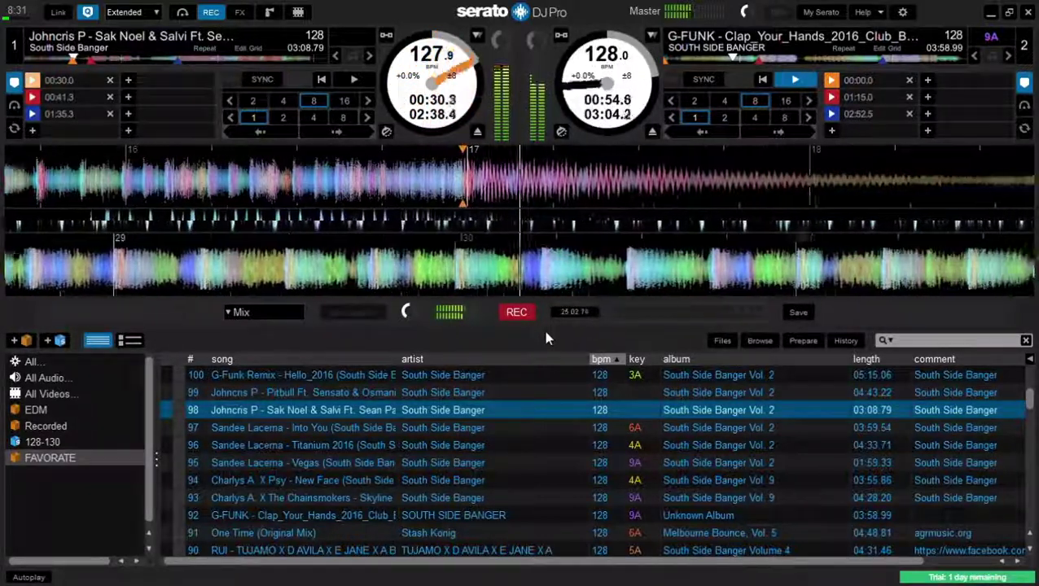
Bring in the Sak Noel & Salvi track on deck 1 from its 00:30.0 cue point and stop deck 2.
{"action": "key", "text": "1"}
{"action": "key", "text": "1"}
{"action": "key", "text": "1"}
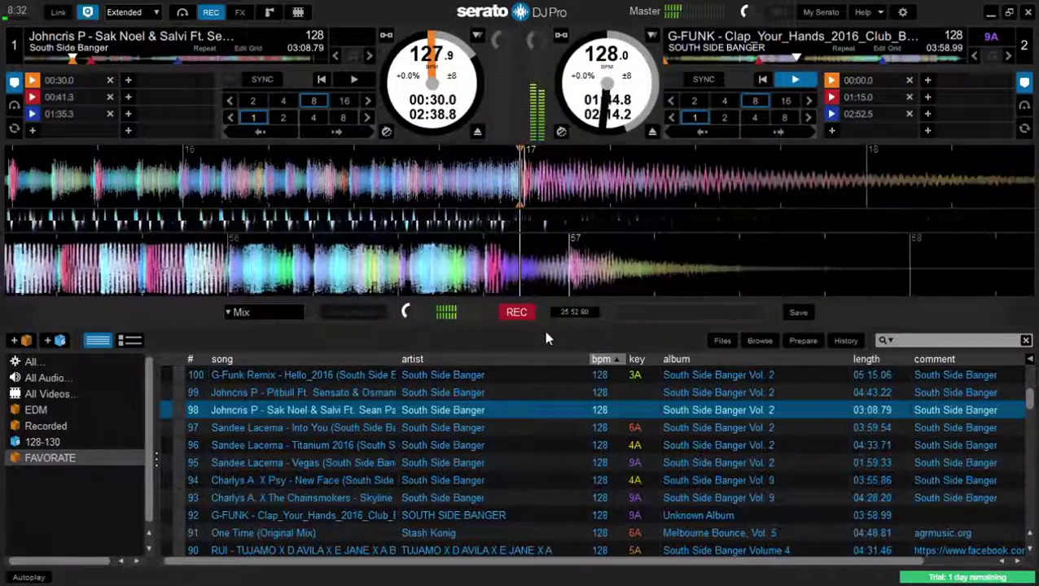
{"action": "key", "text": "w"}
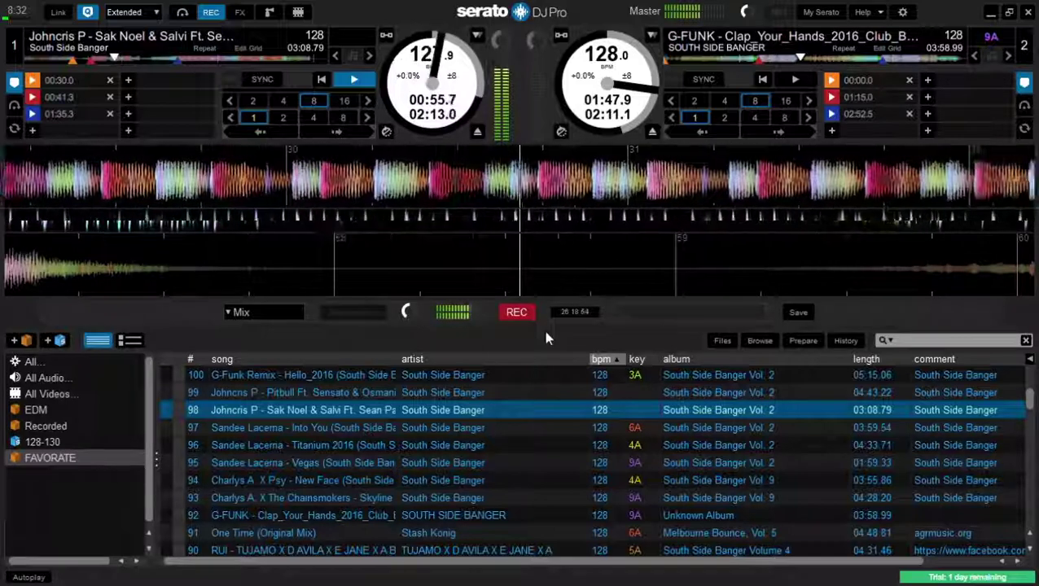
Load the Pitbull Ft. Sensato & Osmani track onto deck 2 and audition its 00:15.0, 00:28.2 and 01:41.3 cue points.
{"action": "key", "text": "Up"}
{"action": "key", "text": "shift+Right"}
{"action": "key", "text": "7"}
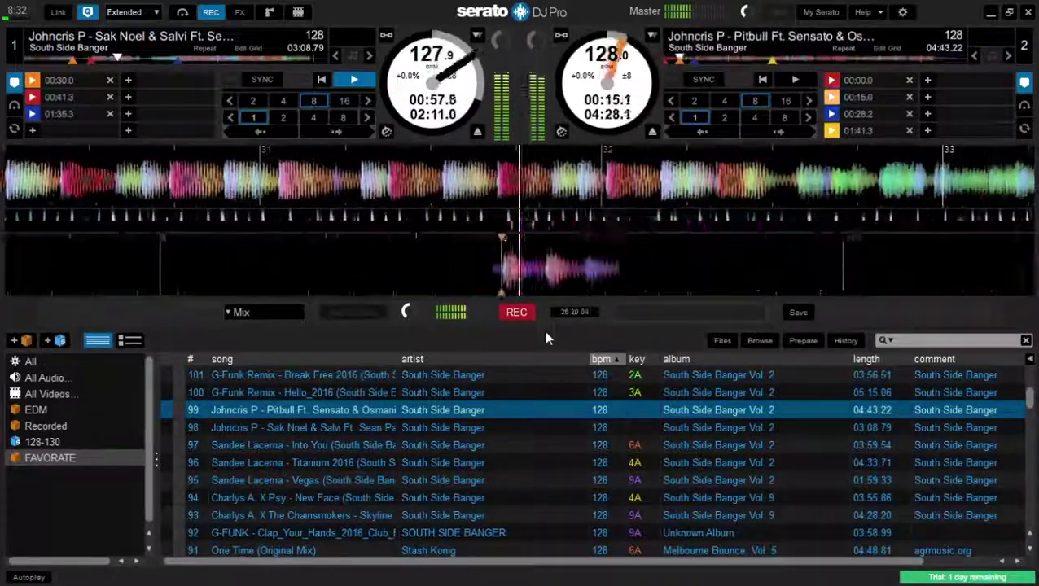
{"action": "key", "text": "7"}
{"action": "key", "text": "8"}
{"action": "key", "text": "7"}
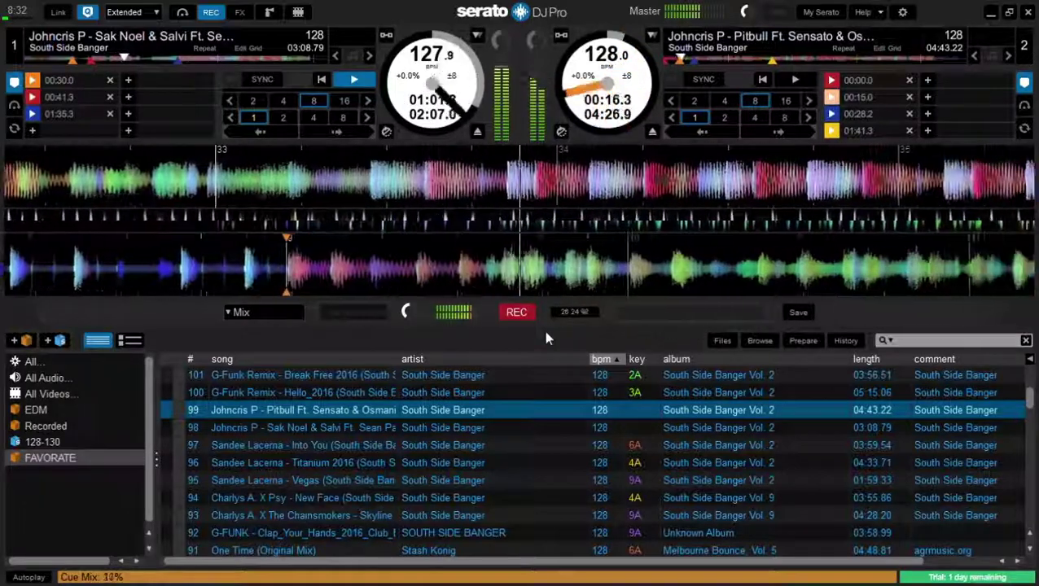
{"action": "key", "text": "6"}
{"action": "key", "text": "7"}
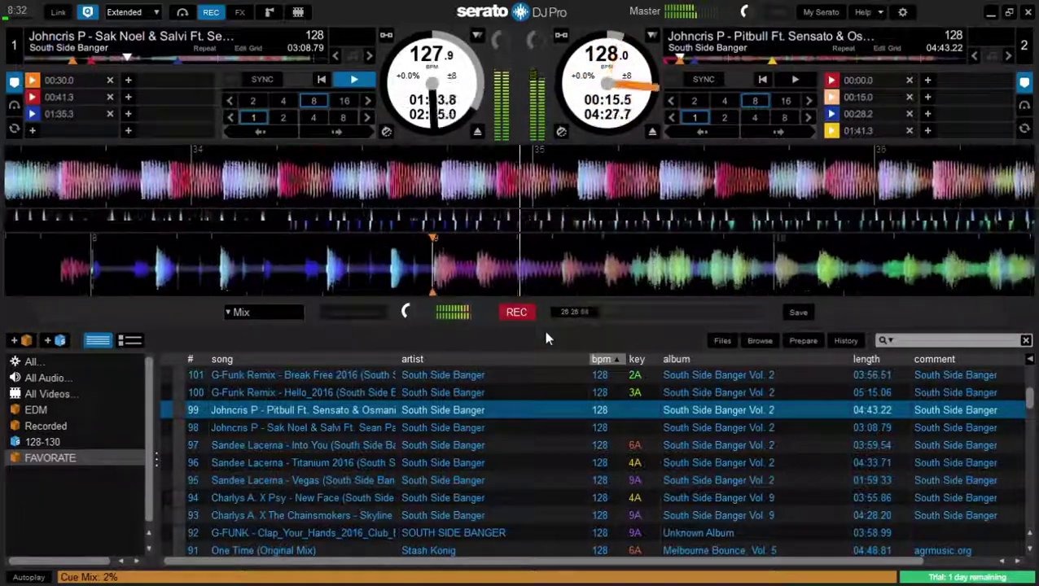
{"action": "key", "text": "8"}
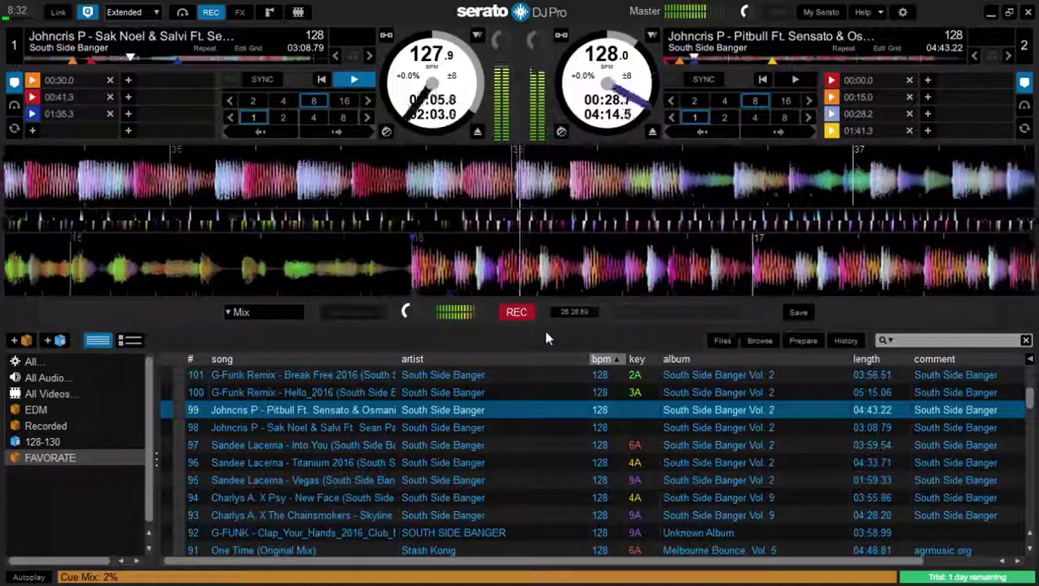
{"action": "key", "text": "9"}
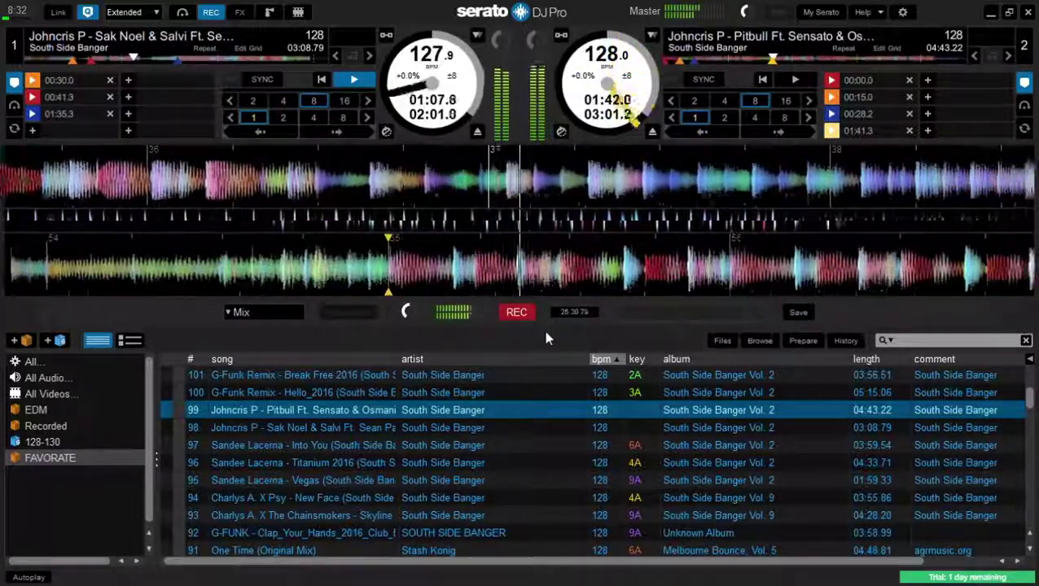
Reload the Pitbull track on deck 2 and audition its 00:00.0 cue point against the track playing on deck 1.
{"action": "key", "text": "shift+Right"}
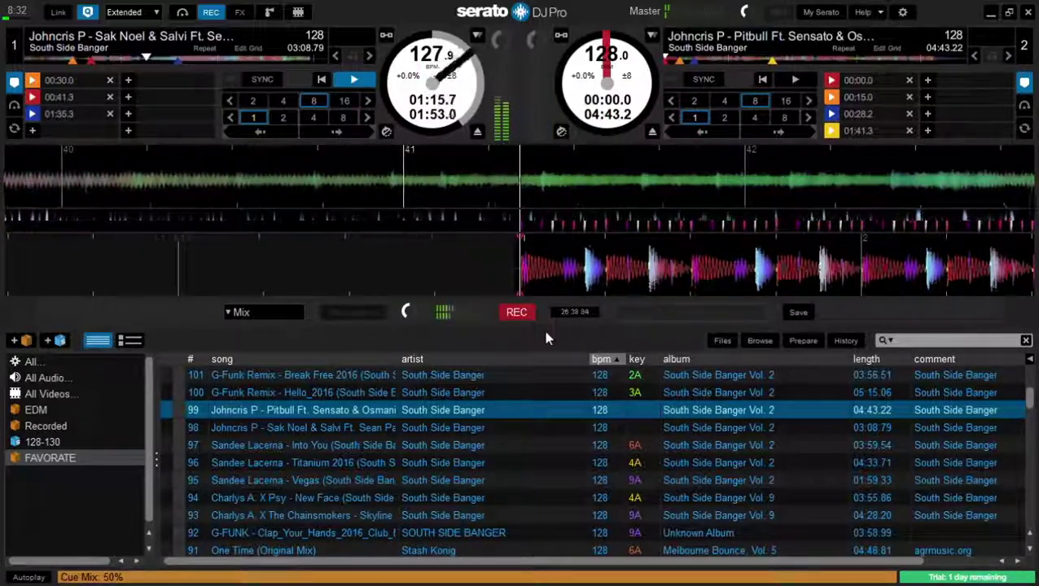
{"action": "key", "text": "p"}
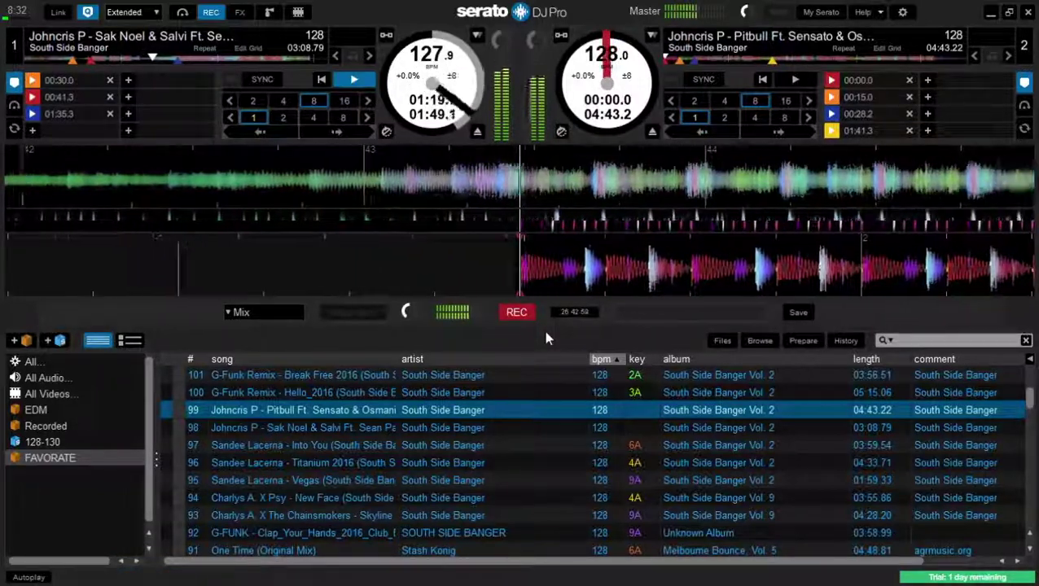
{"action": "key", "text": "k"}
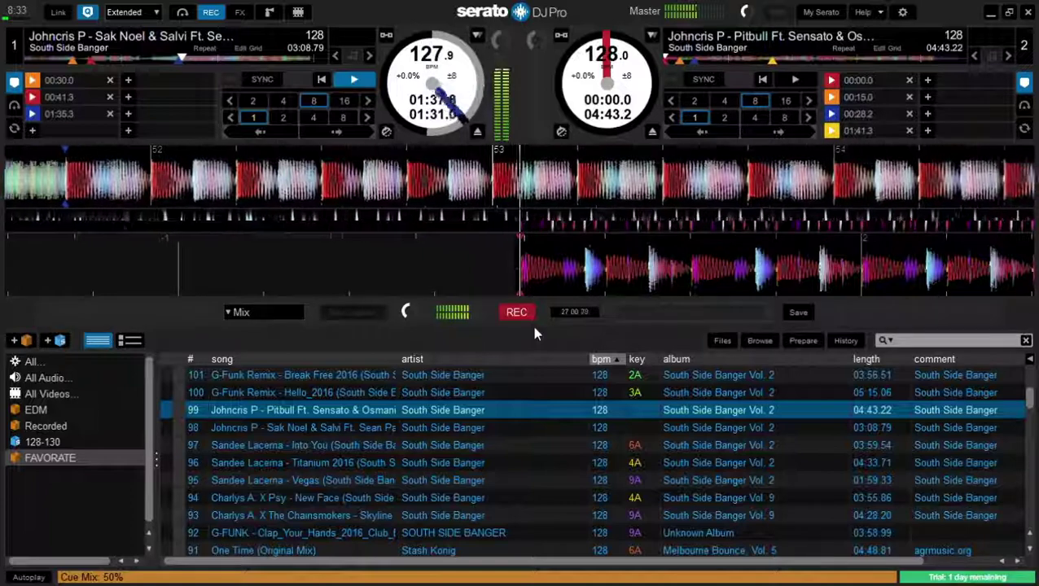
{"action": "key", "text": "s"}
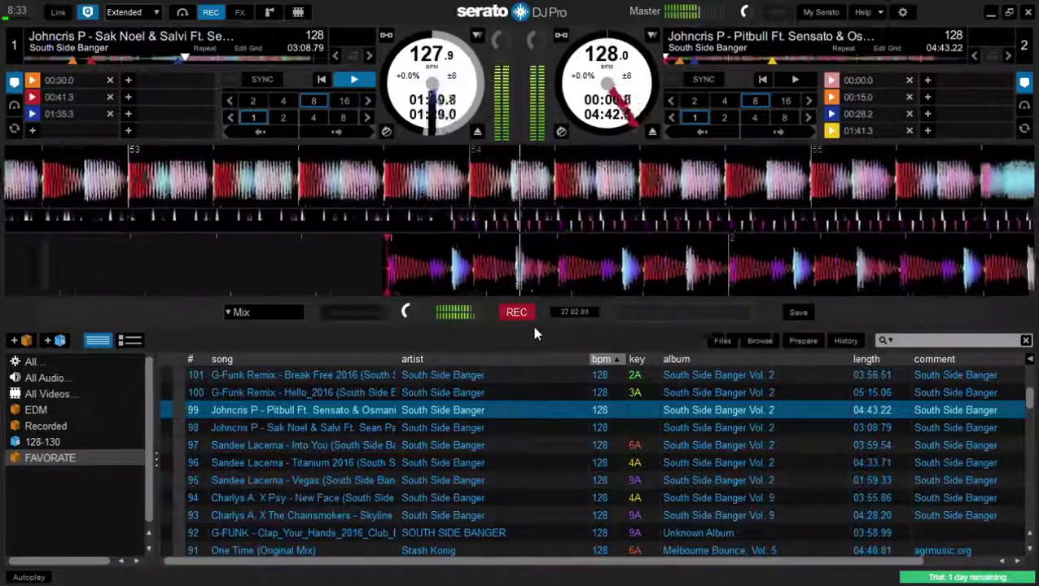
{"action": "key", "text": "a"}
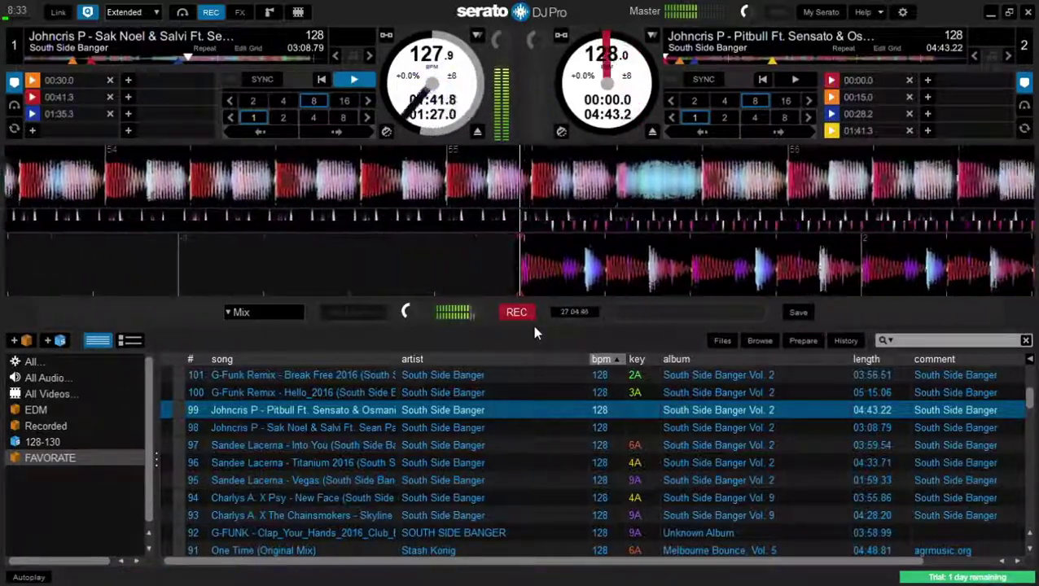
Mix in the Pitbull track on deck 2 from its 00:00.0 cue point using an 8-beat loop, and stop deck 1.
{"action": "key", "text": "s"}
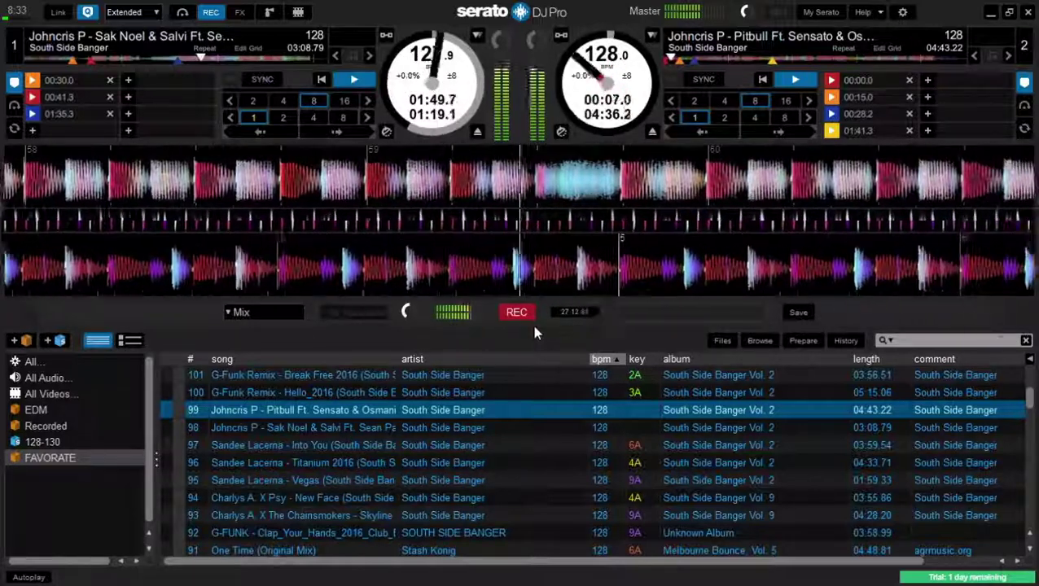
{"action": "key", "text": "6"}
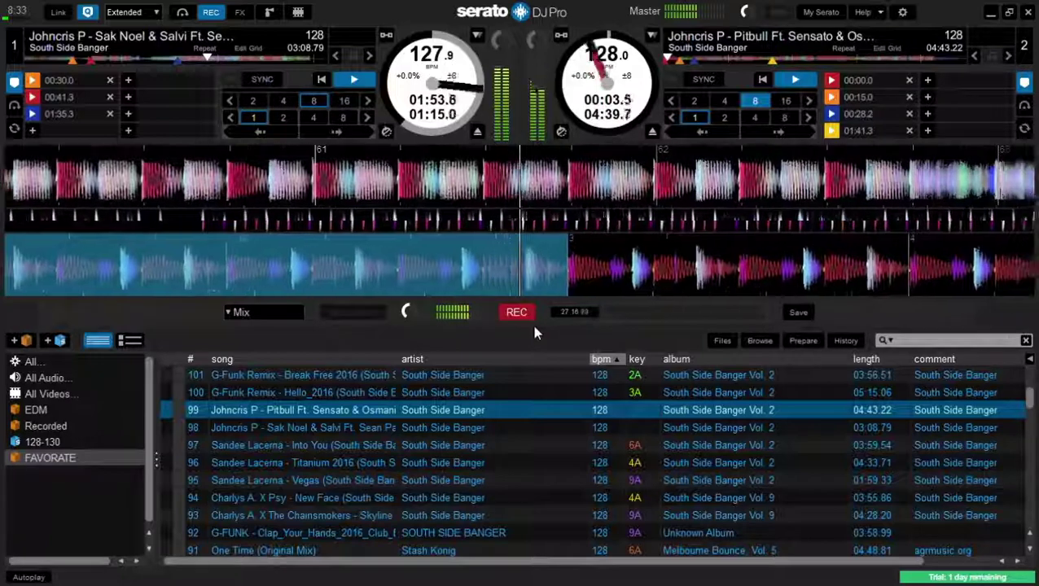
{"action": "key", "text": "6"}
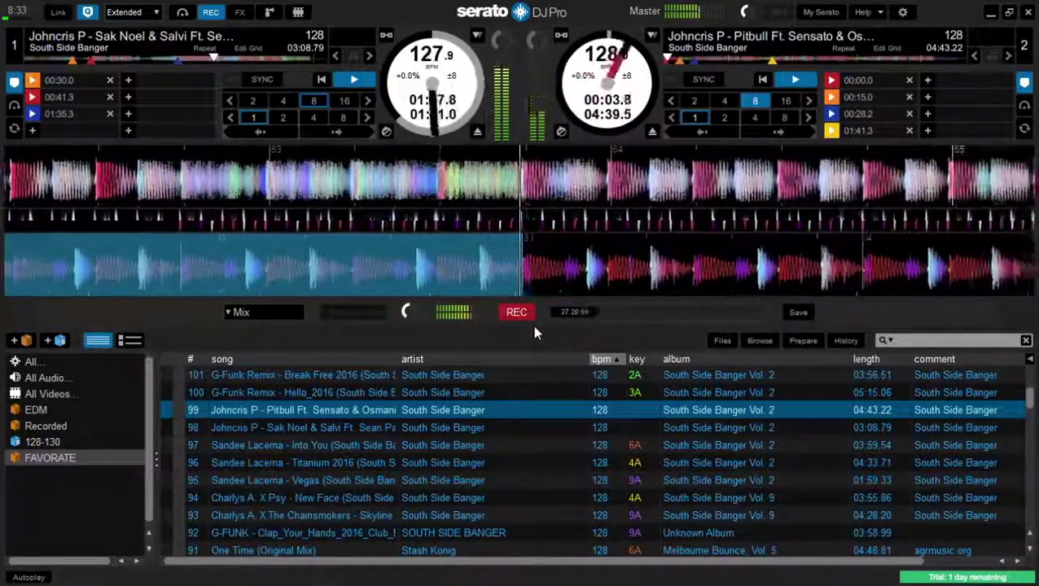
{"action": "key", "text": "6"}
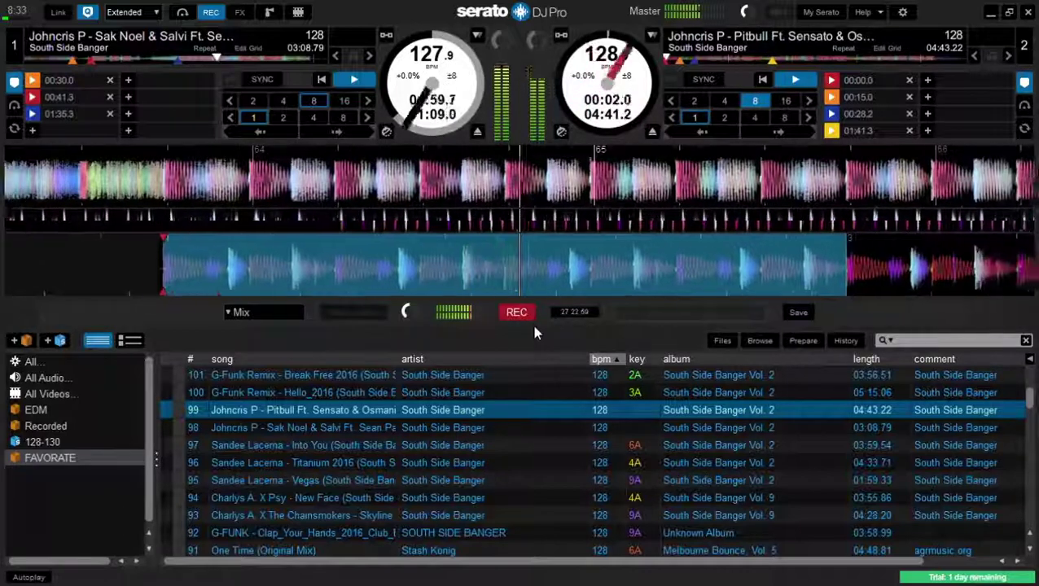
{"action": "key", "text": "6"}
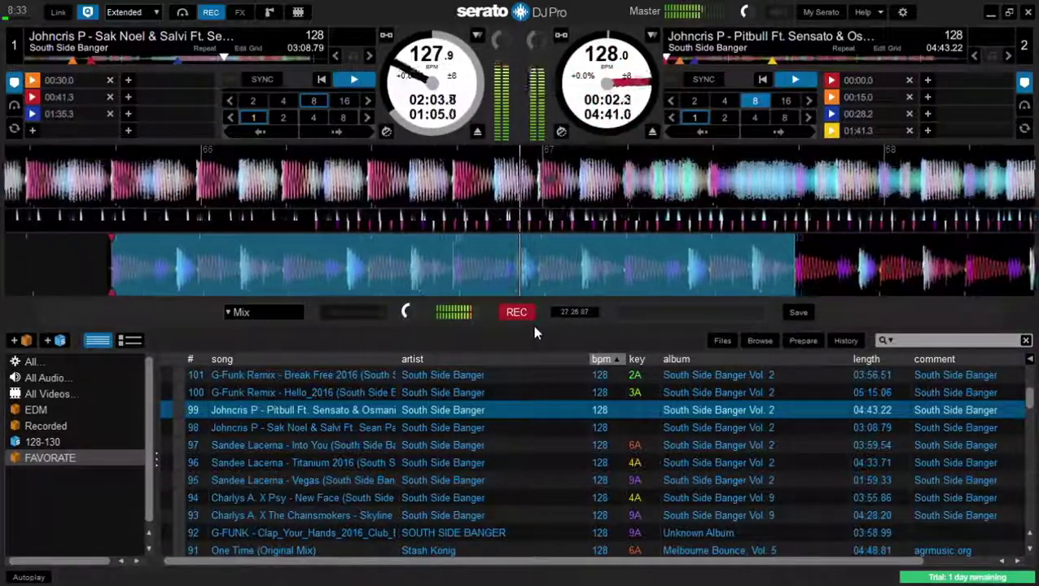
{"action": "key", "text": "6"}
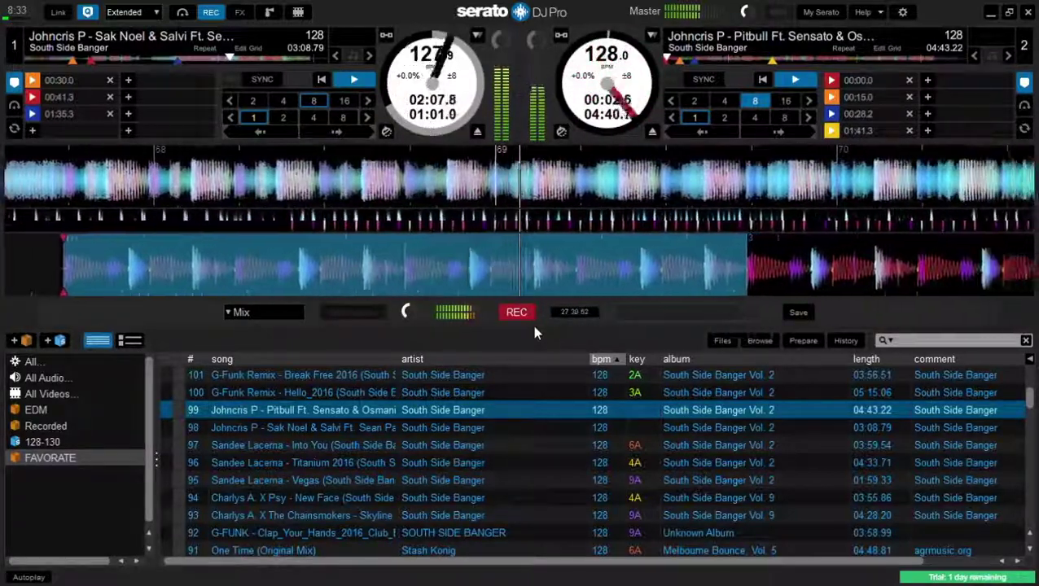
{"action": "key", "text": "6"}
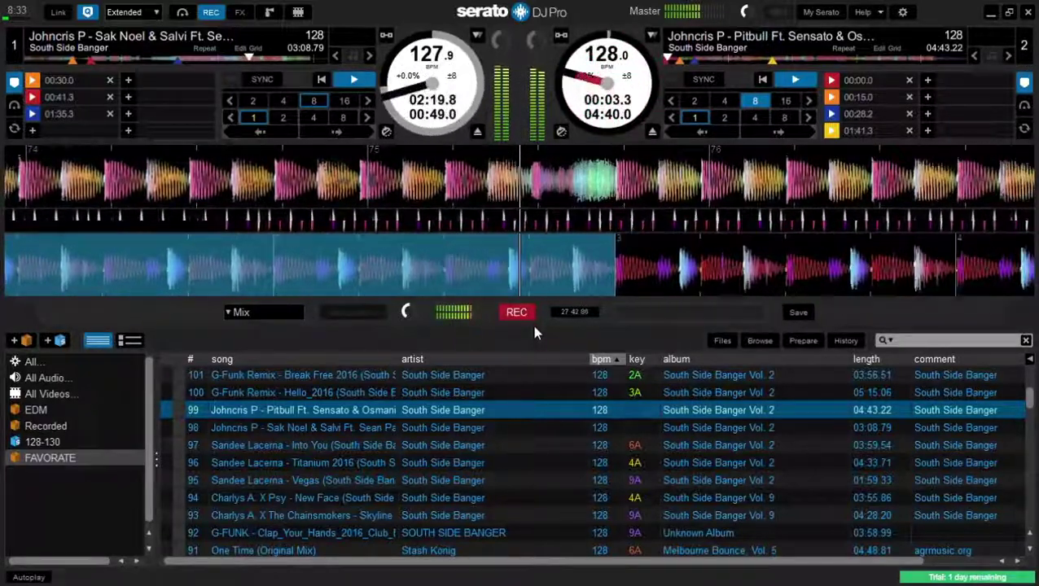
{"action": "key", "text": "6"}
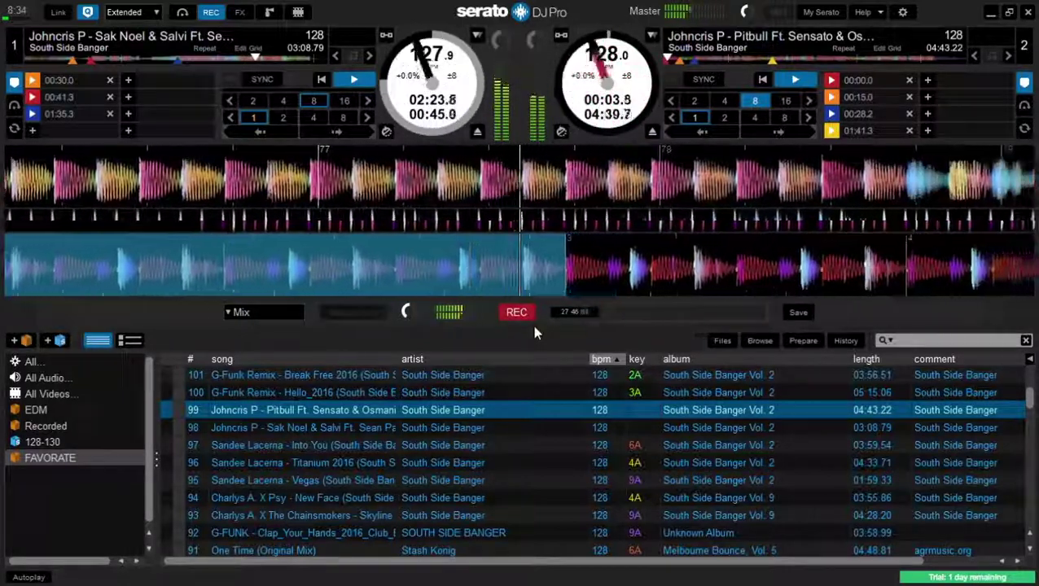
{"action": "key", "text": "6"}
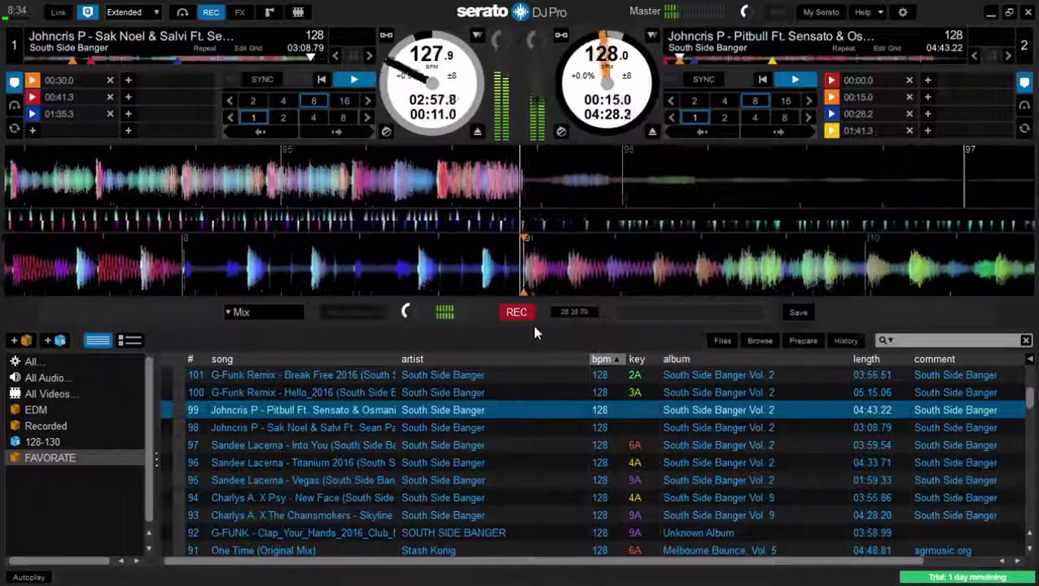
{"action": "key", "text": "w"}
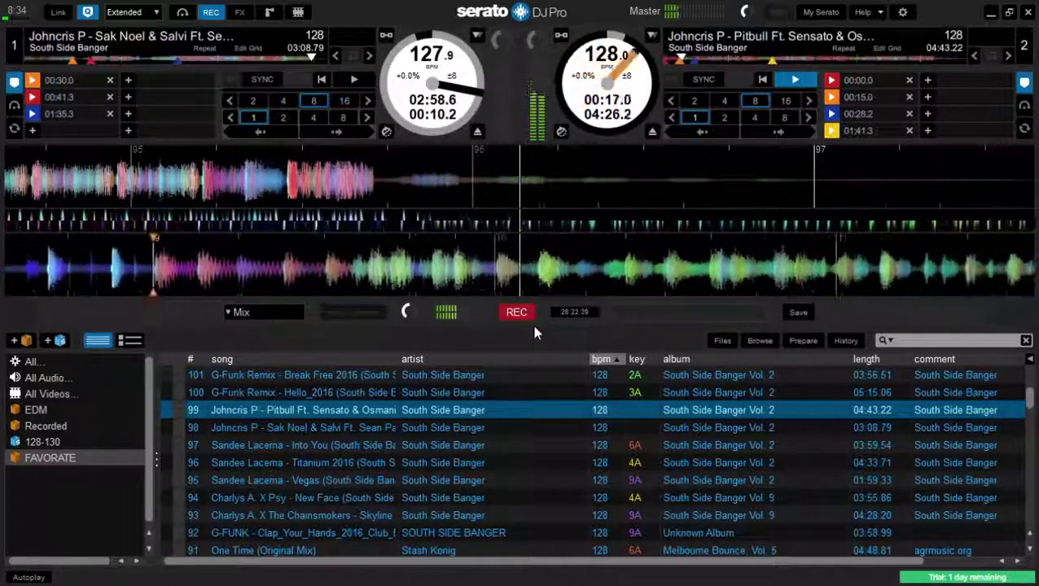